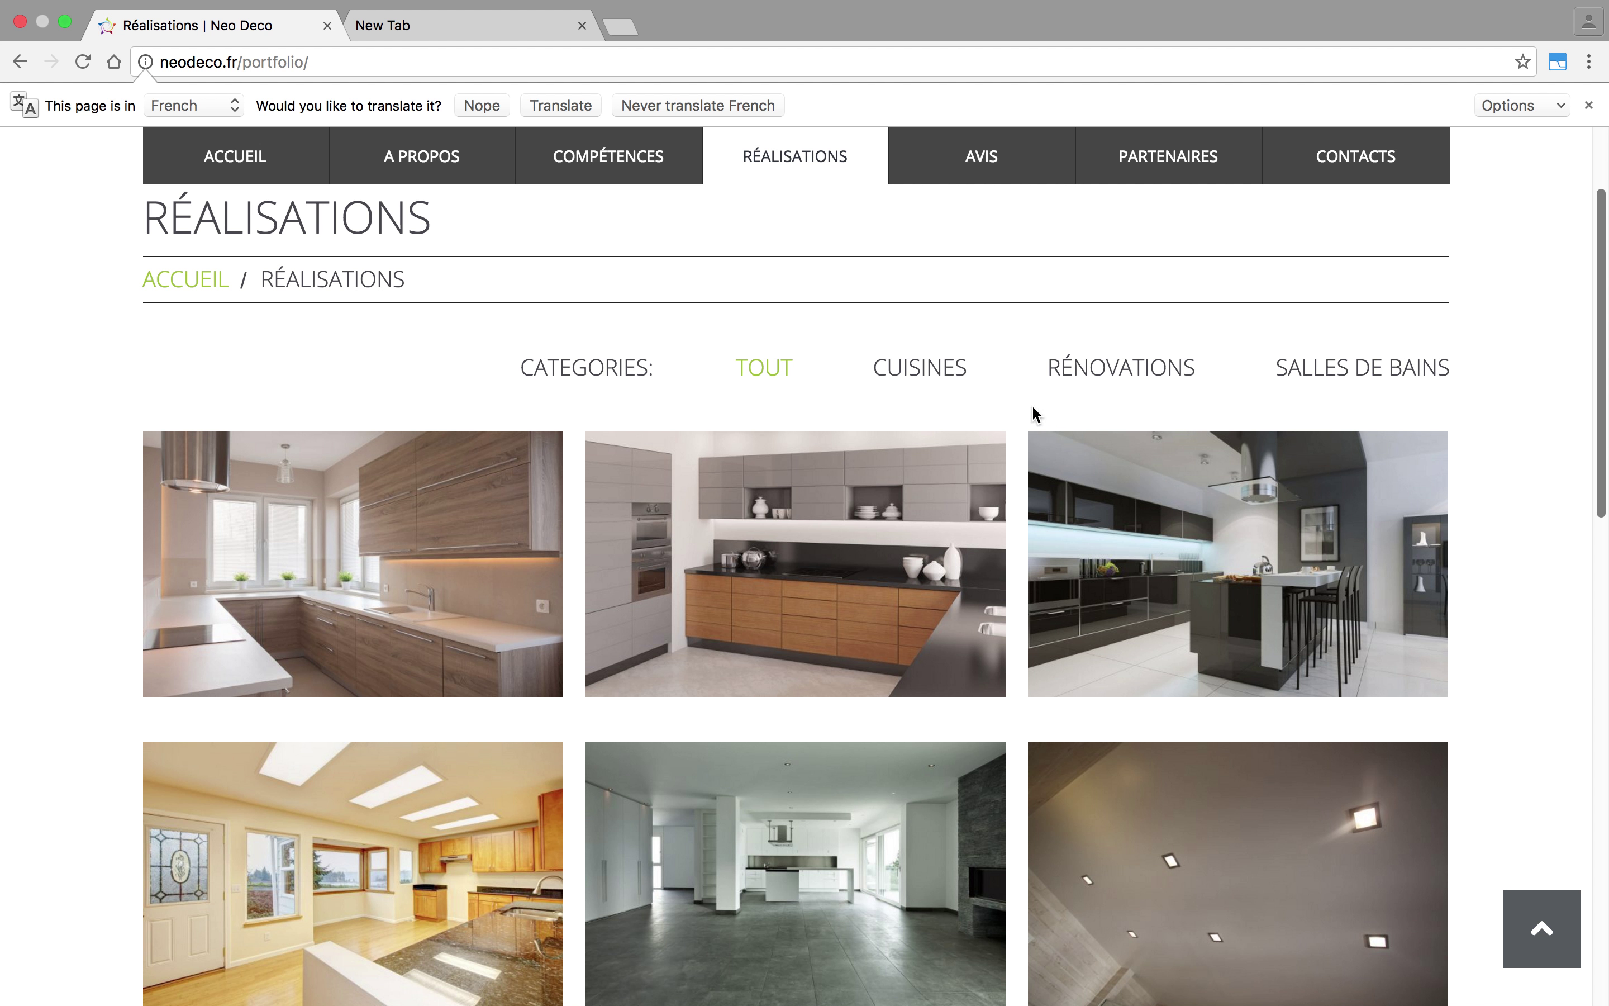
# - Browse the public Réalisations gallery through the Cuisines, Rénovations and Salles de bains categories, and return to Tout
pyautogui.click(924, 368)
pyautogui.click(1121, 369)
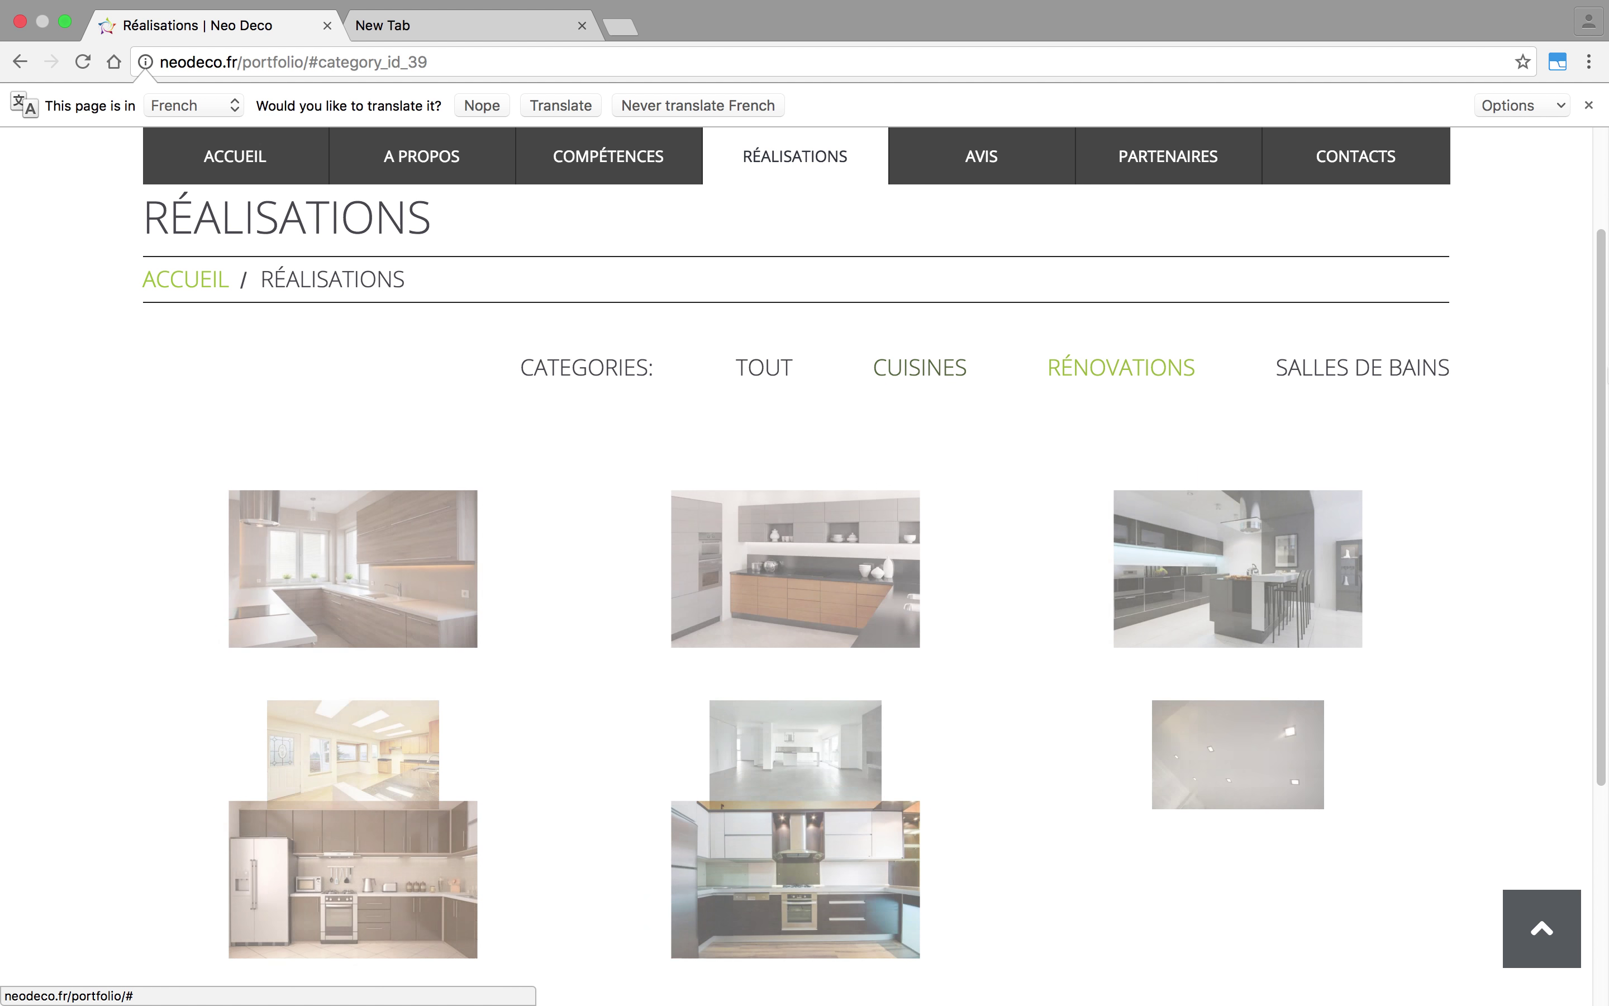
pyautogui.scroll(-2, 1560, 392)
pyautogui.click(1425, 314)
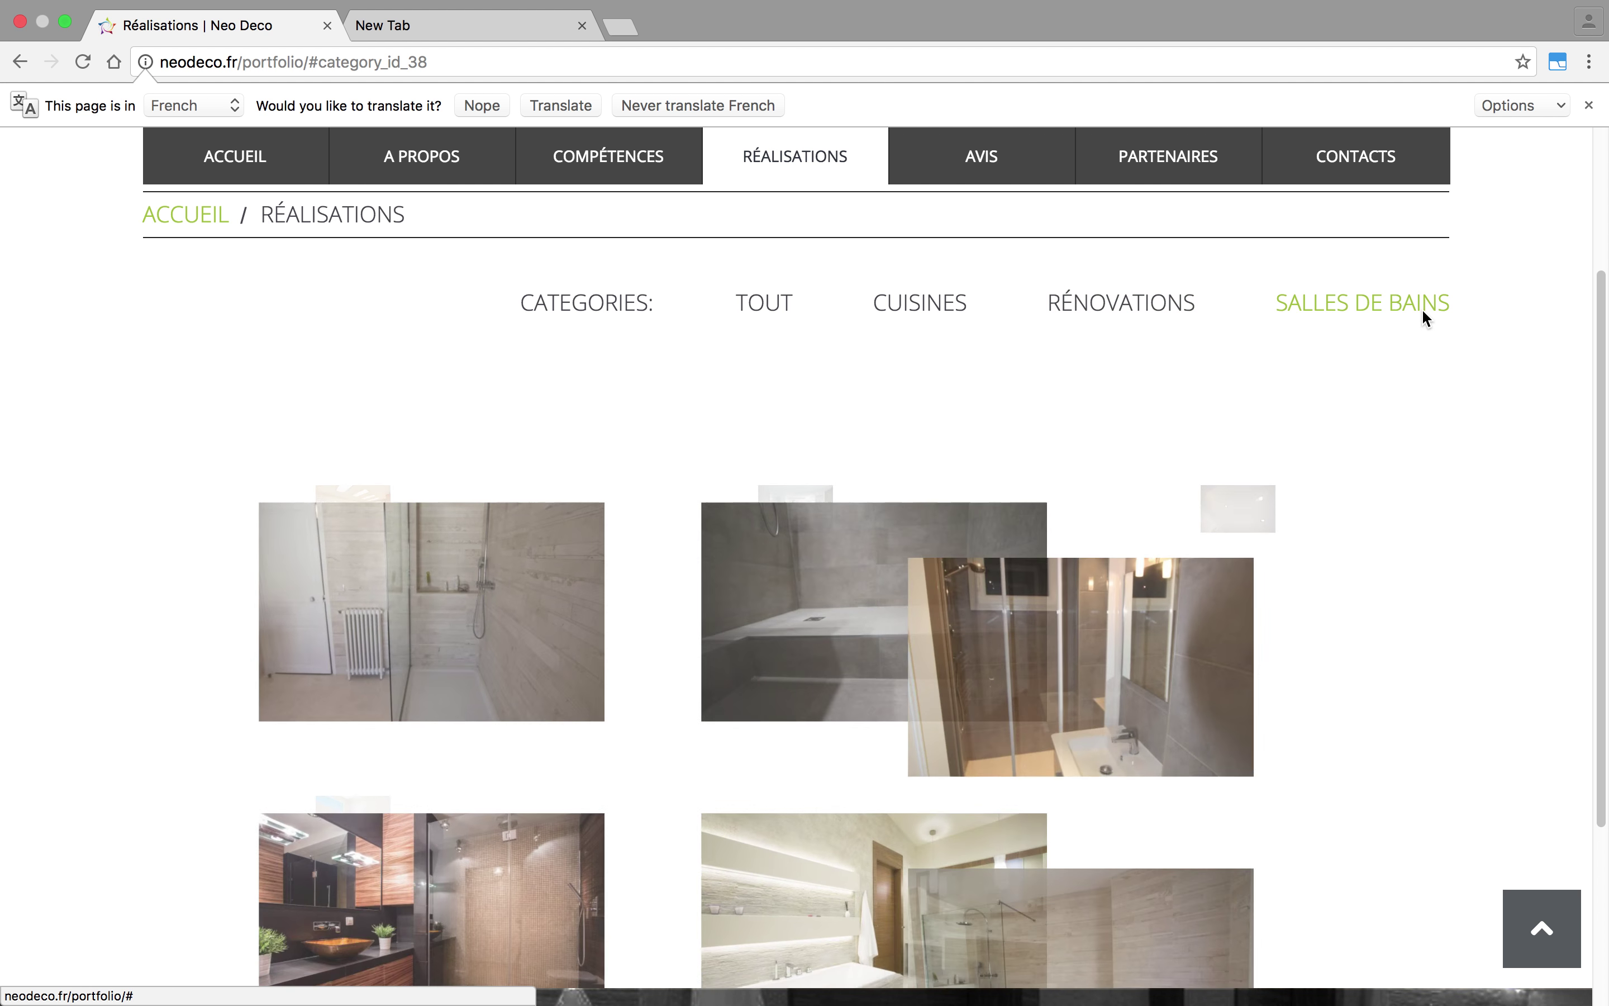
pyautogui.scroll(-4, 1581, 301)
pyautogui.scroll(4, 1582, 300)
pyautogui.scroll(1, 1581, 301)
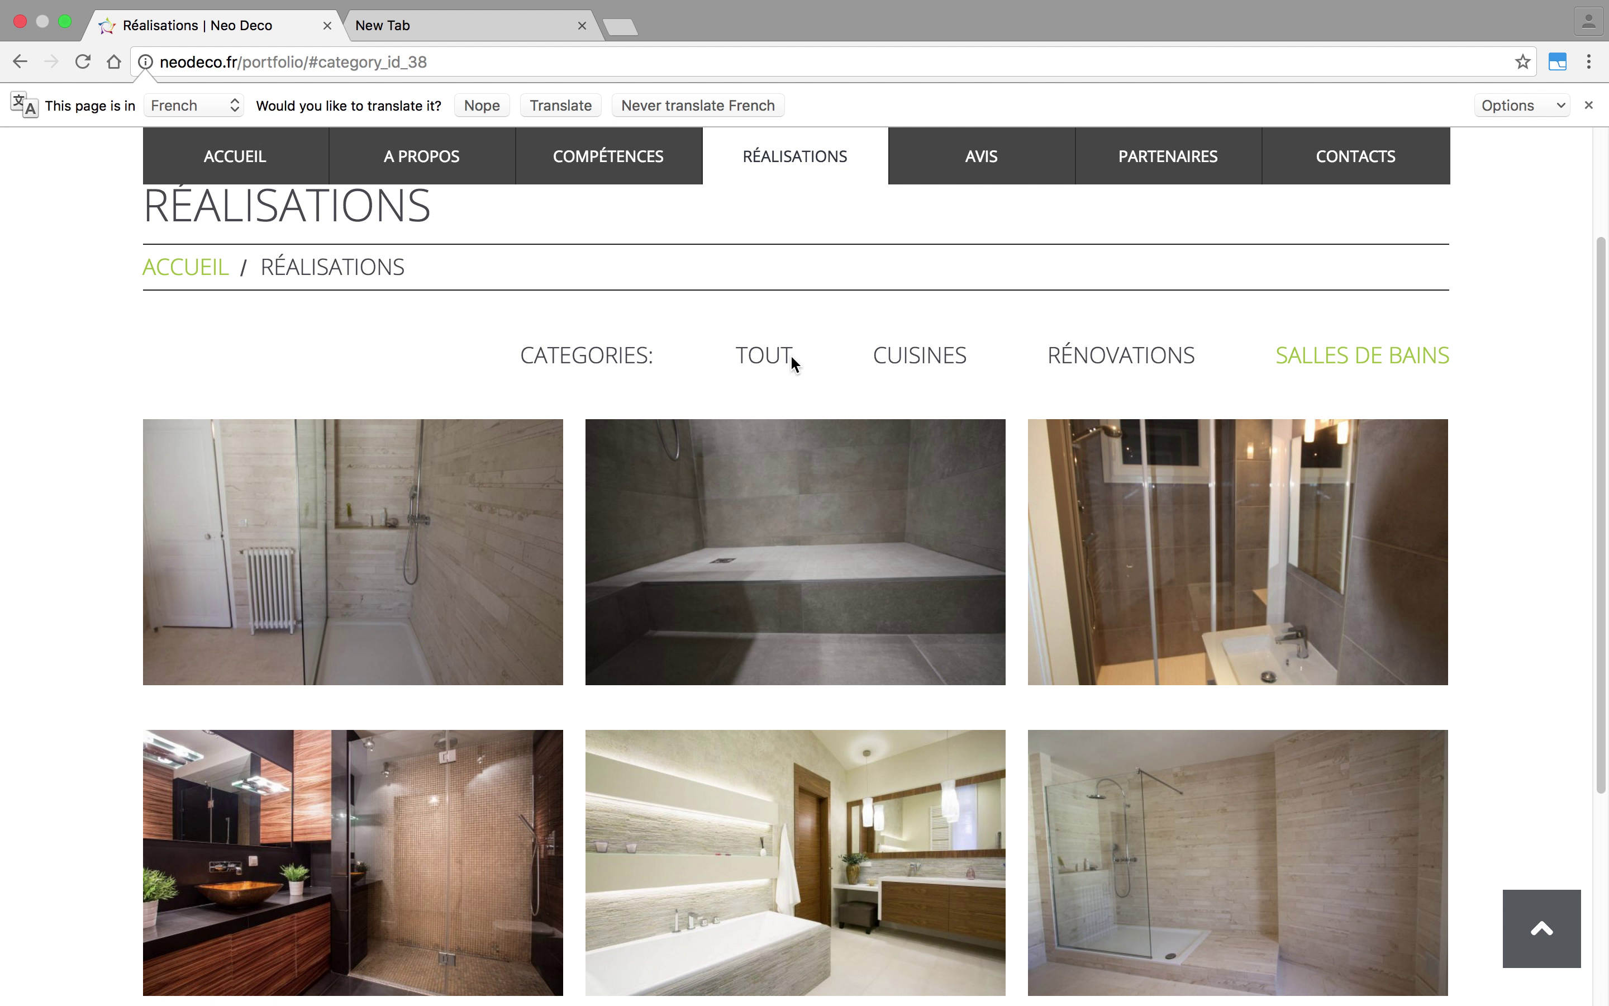
pyautogui.click(759, 360)
# - Open the neodeco.fr WordPress admin login page in the other browser tab and log in with the account username and password
pyautogui.click(433, 25)
pyautogui.click(421, 62)
pyautogui.press('Return')
pyautogui.click(790, 496)
pyautogui.click(794, 553)
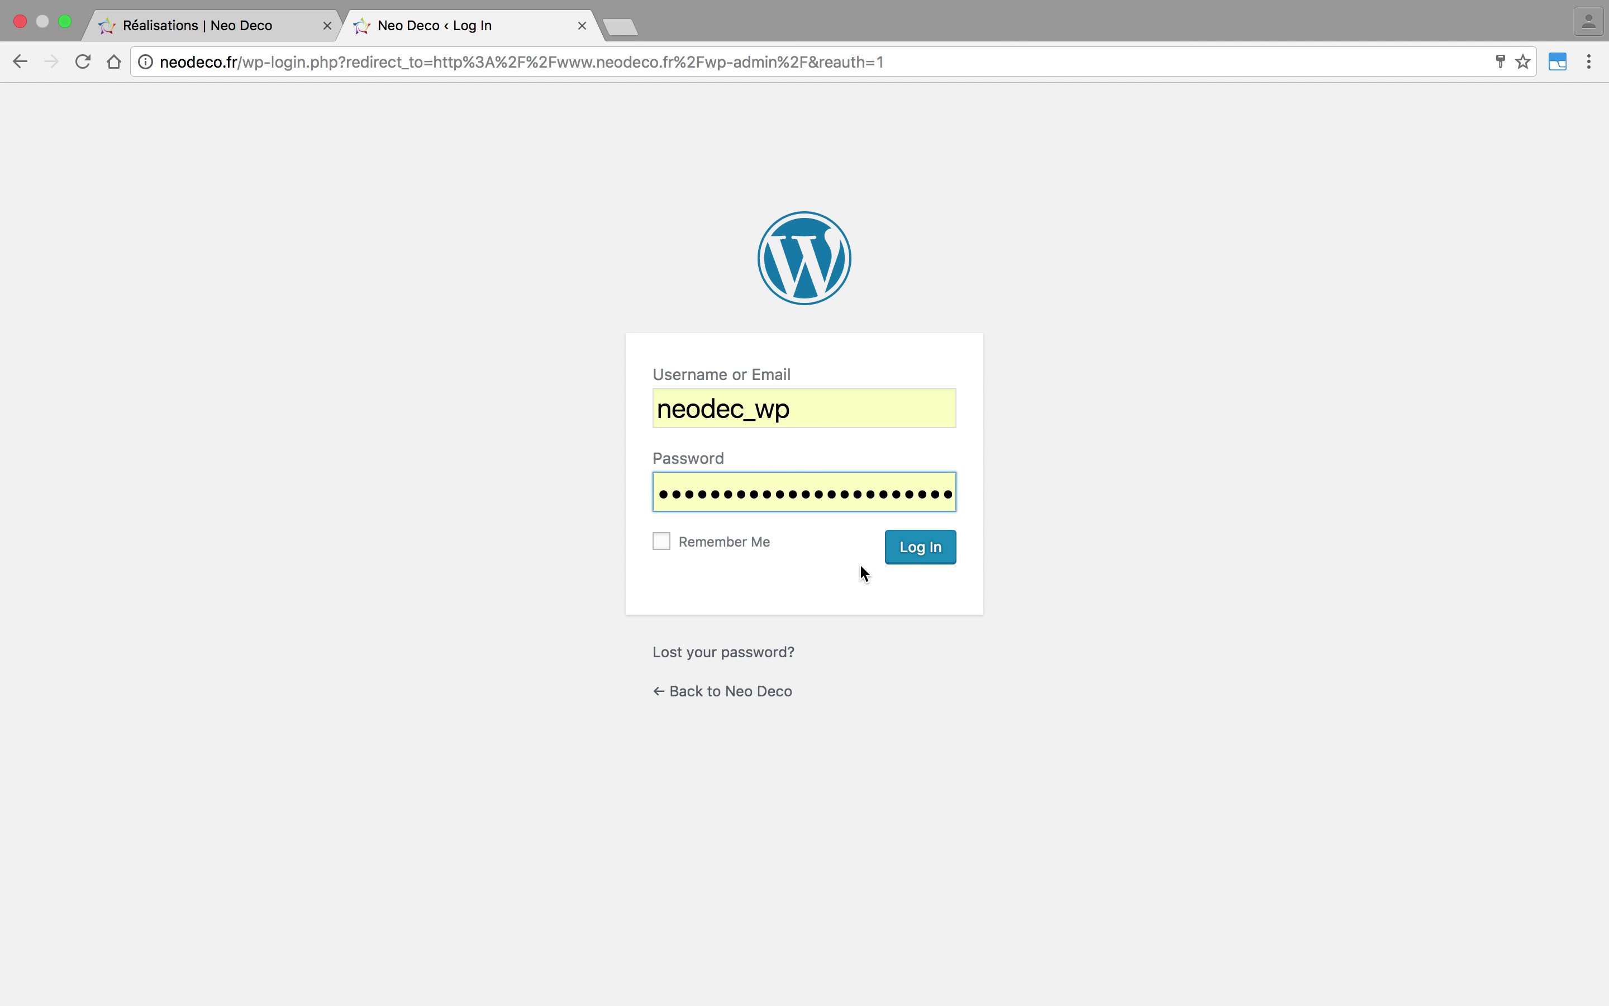
pyautogui.click(921, 549)
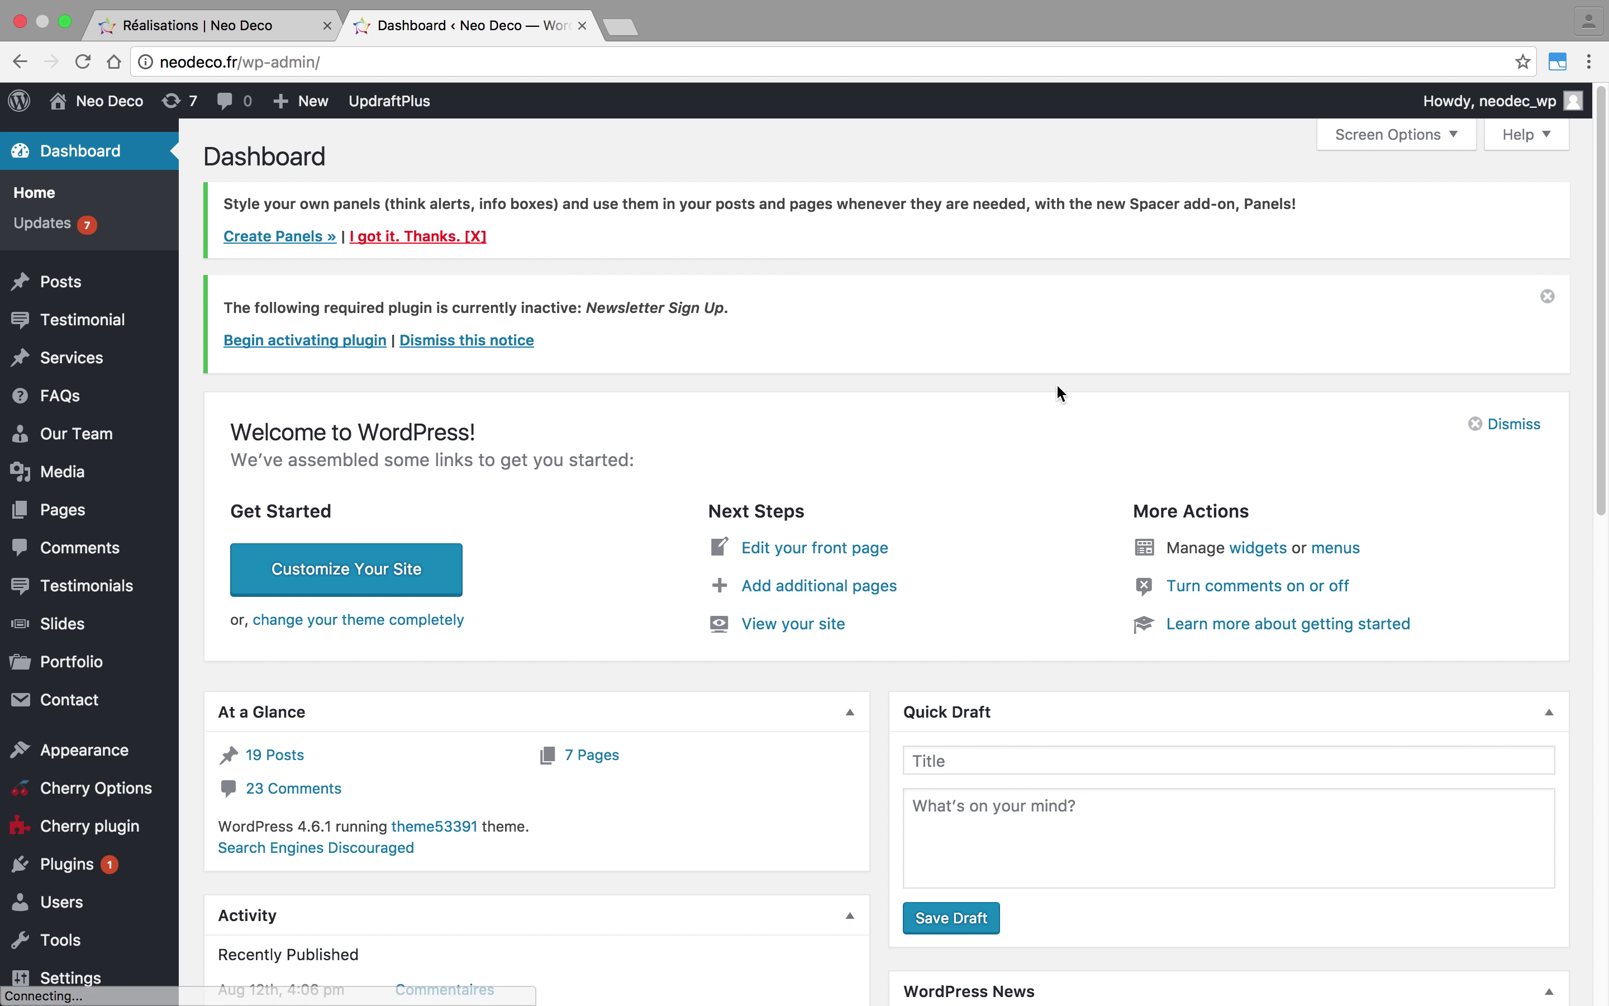
# - Open the list of Portfolio items in the WordPress admin and review the entries with their thumbnails and categories
pyautogui.scroll(-10, 1452, 468)
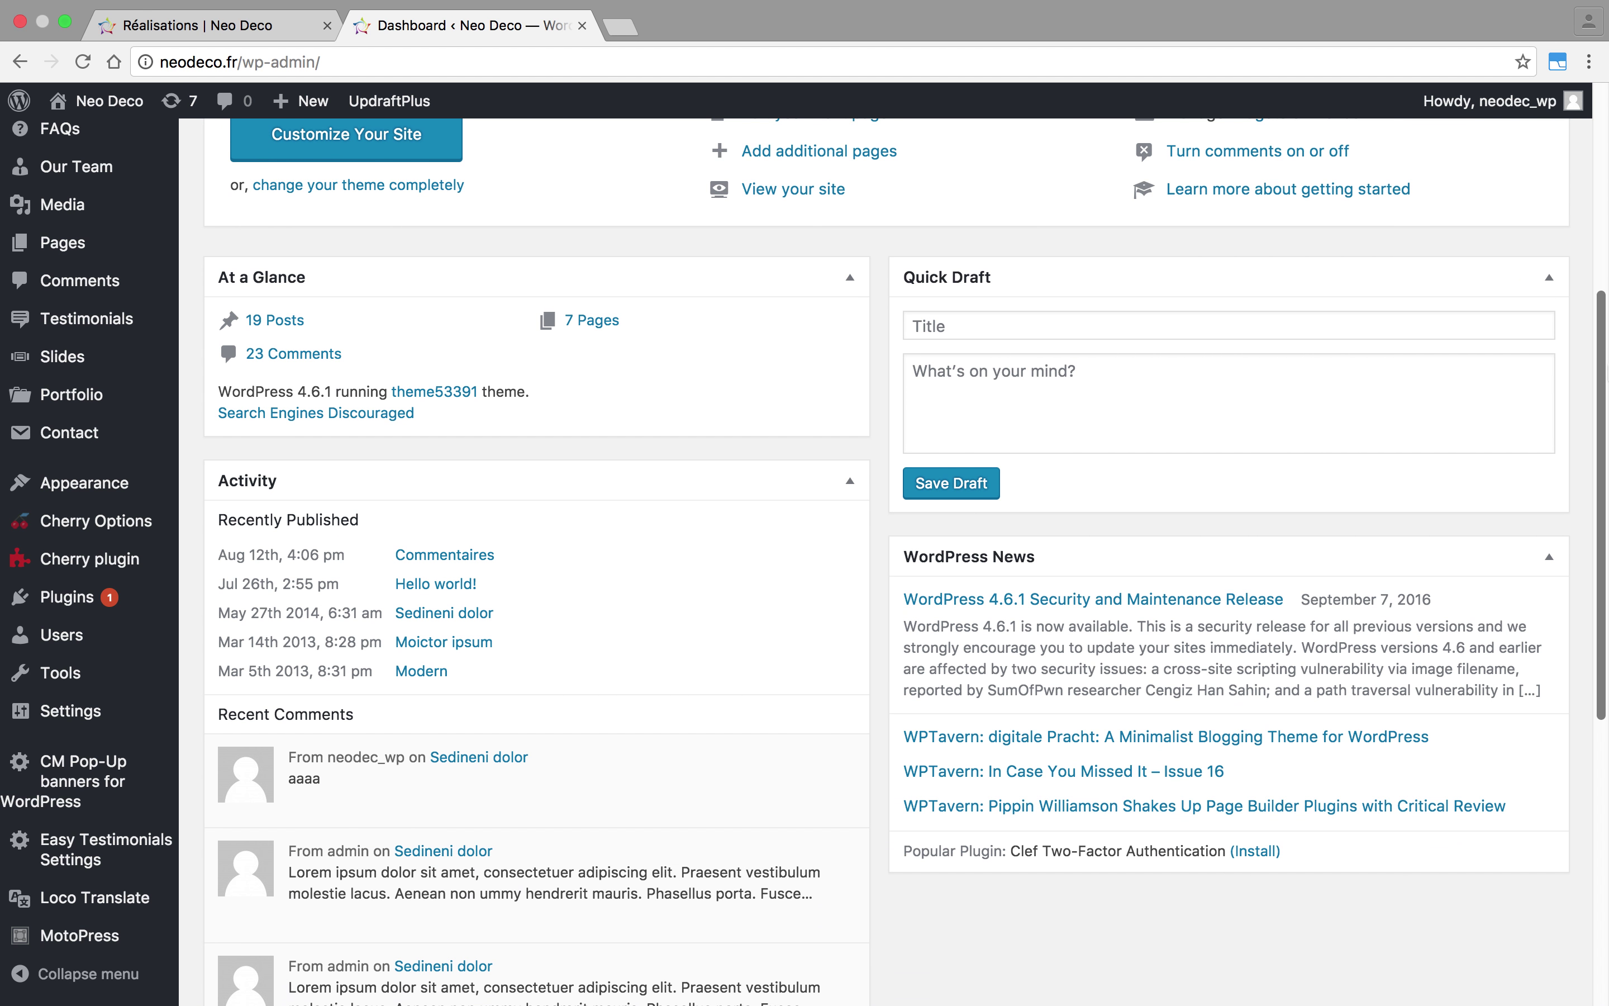
pyautogui.click(39, 408)
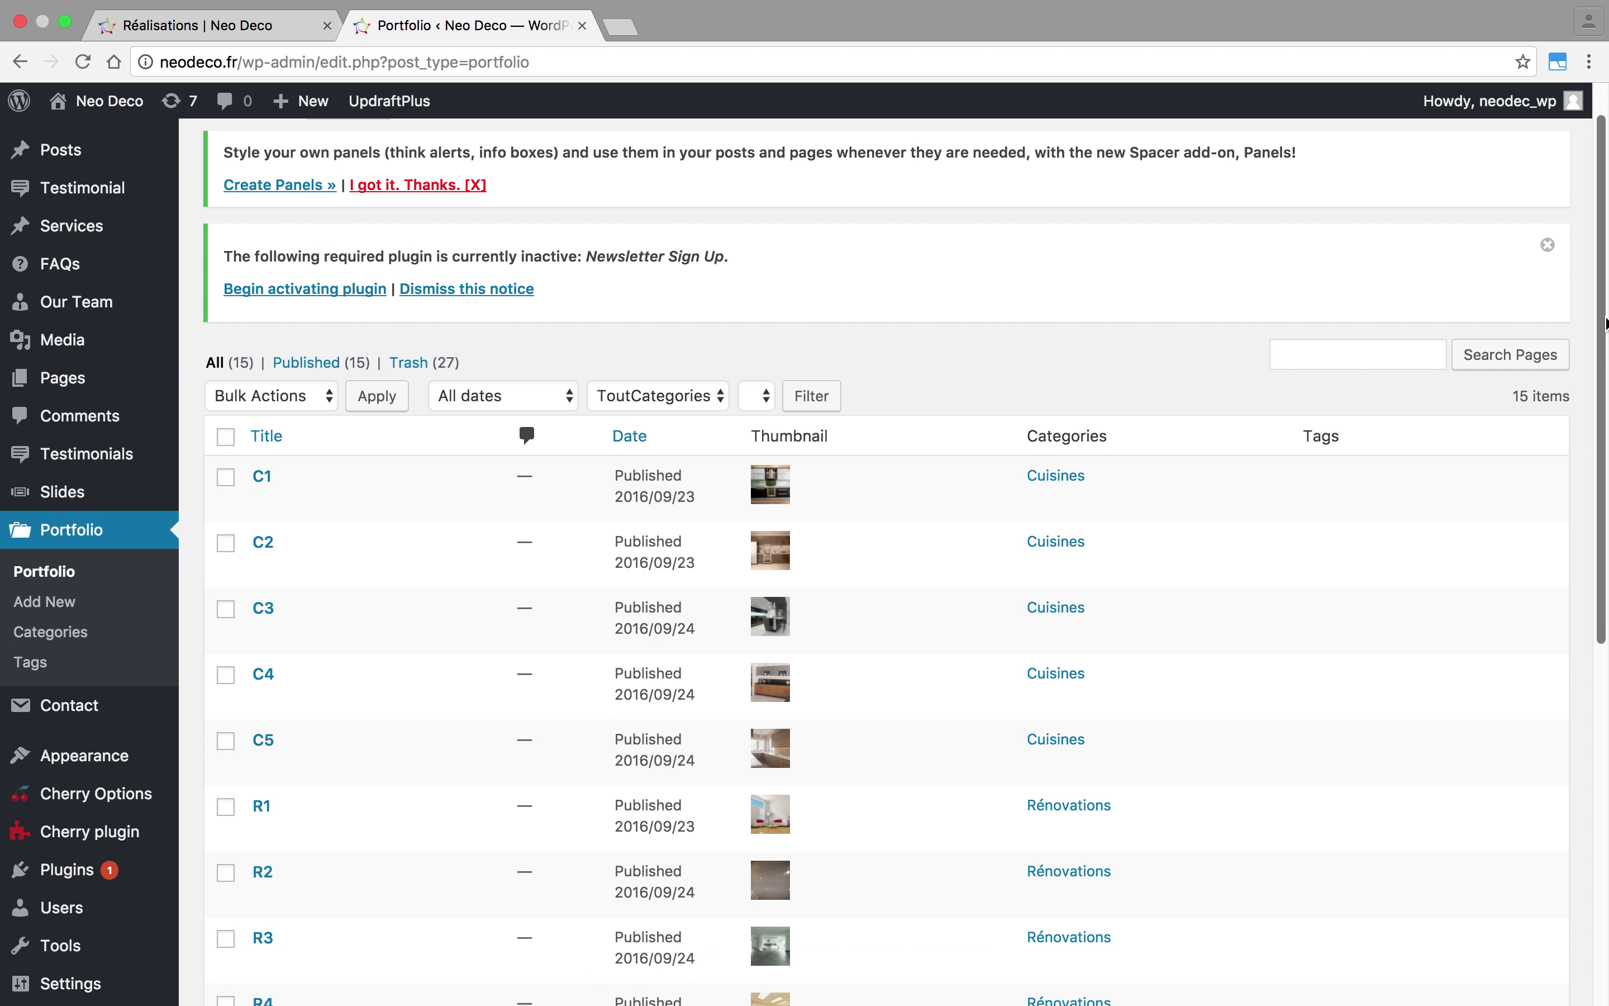
pyautogui.scroll(-5, 1605, 324)
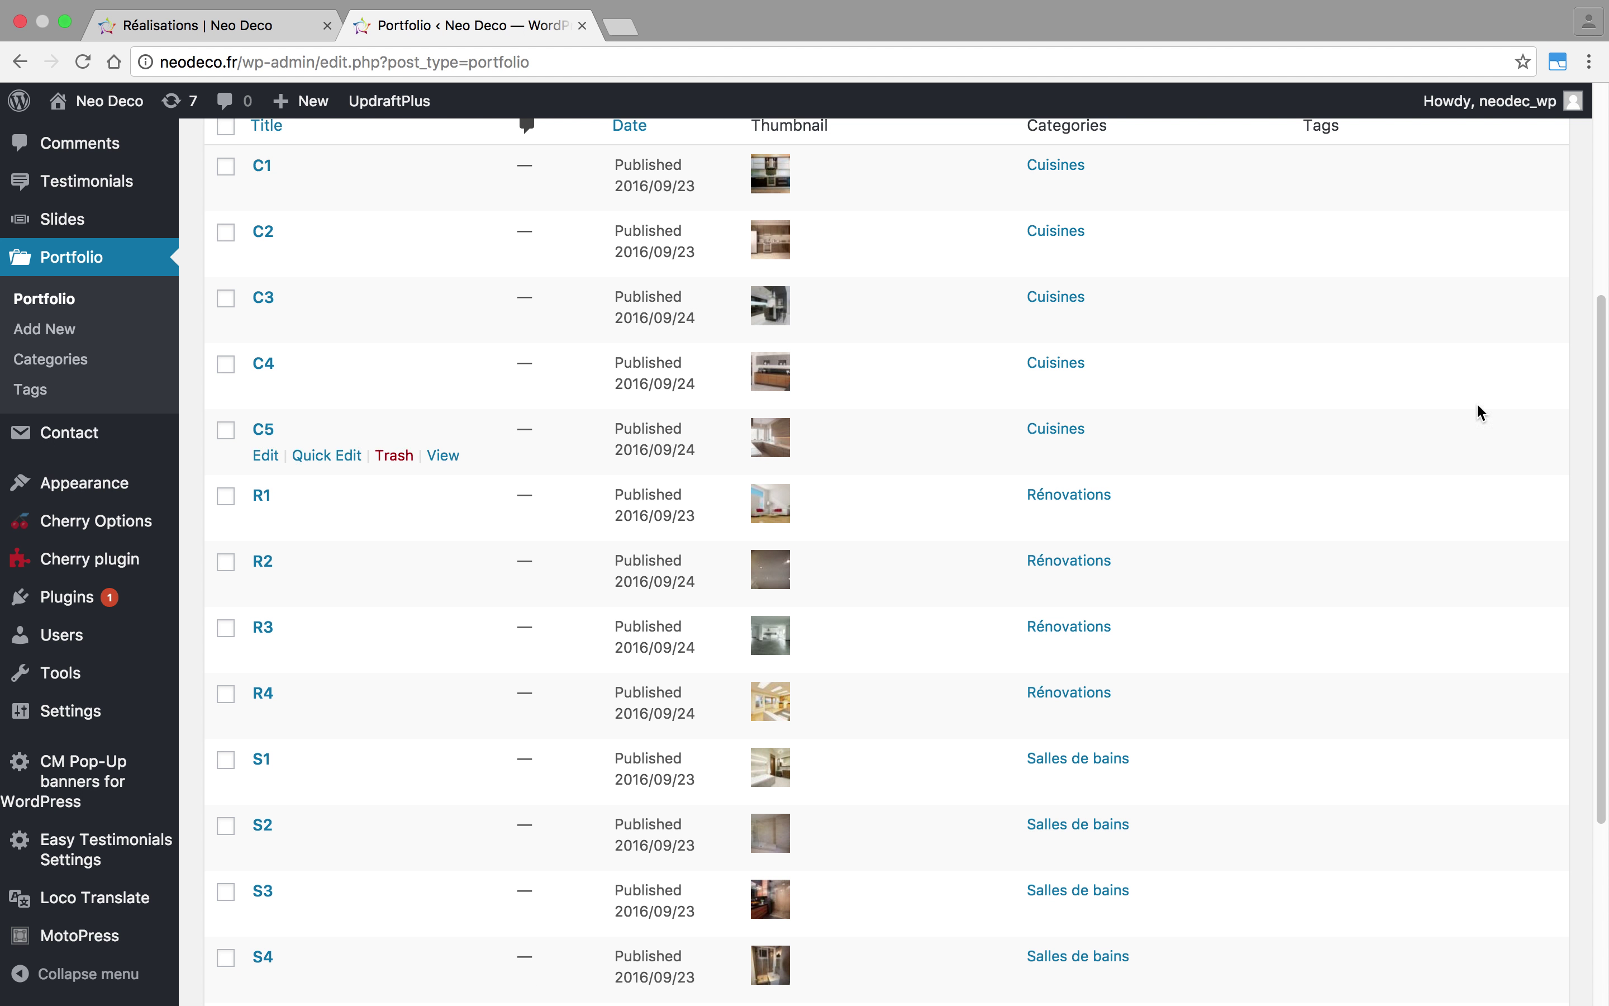
pyautogui.scroll(-5, 1599, 293)
pyautogui.scroll(10, 1599, 293)
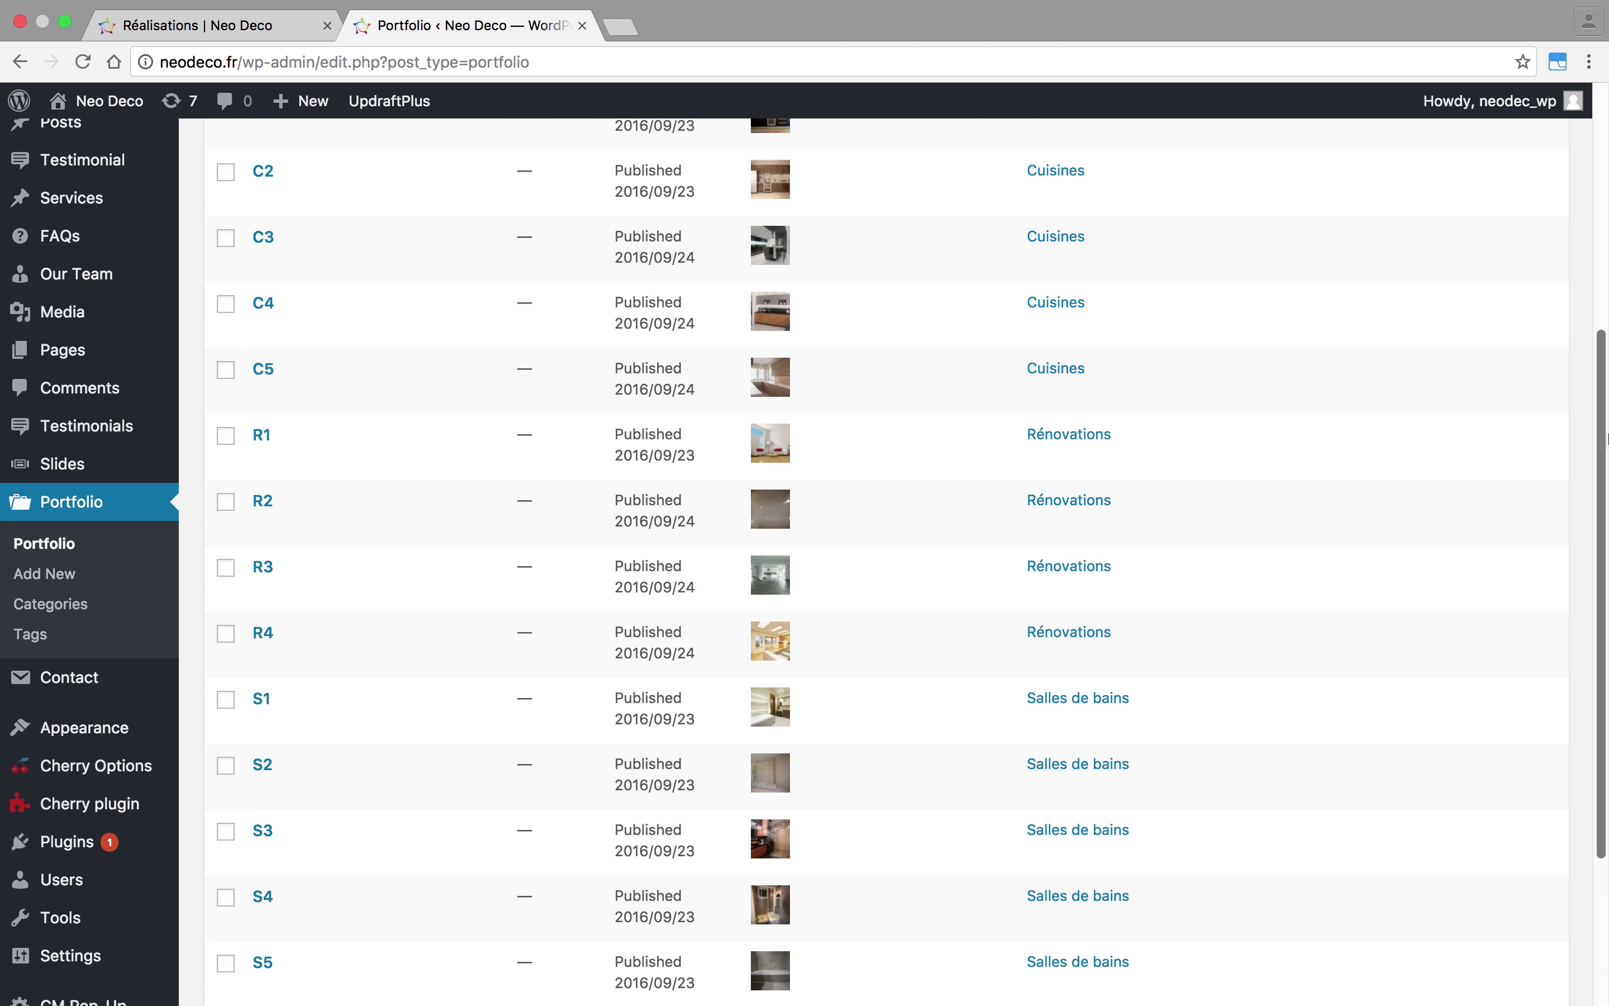
pyautogui.scroll(-3, 1107, 306)
pyautogui.scroll(5, 1110, 307)
# - Create a new portfolio item titled C6 and assign it to the Cuisines category
pyautogui.click(316, 166)
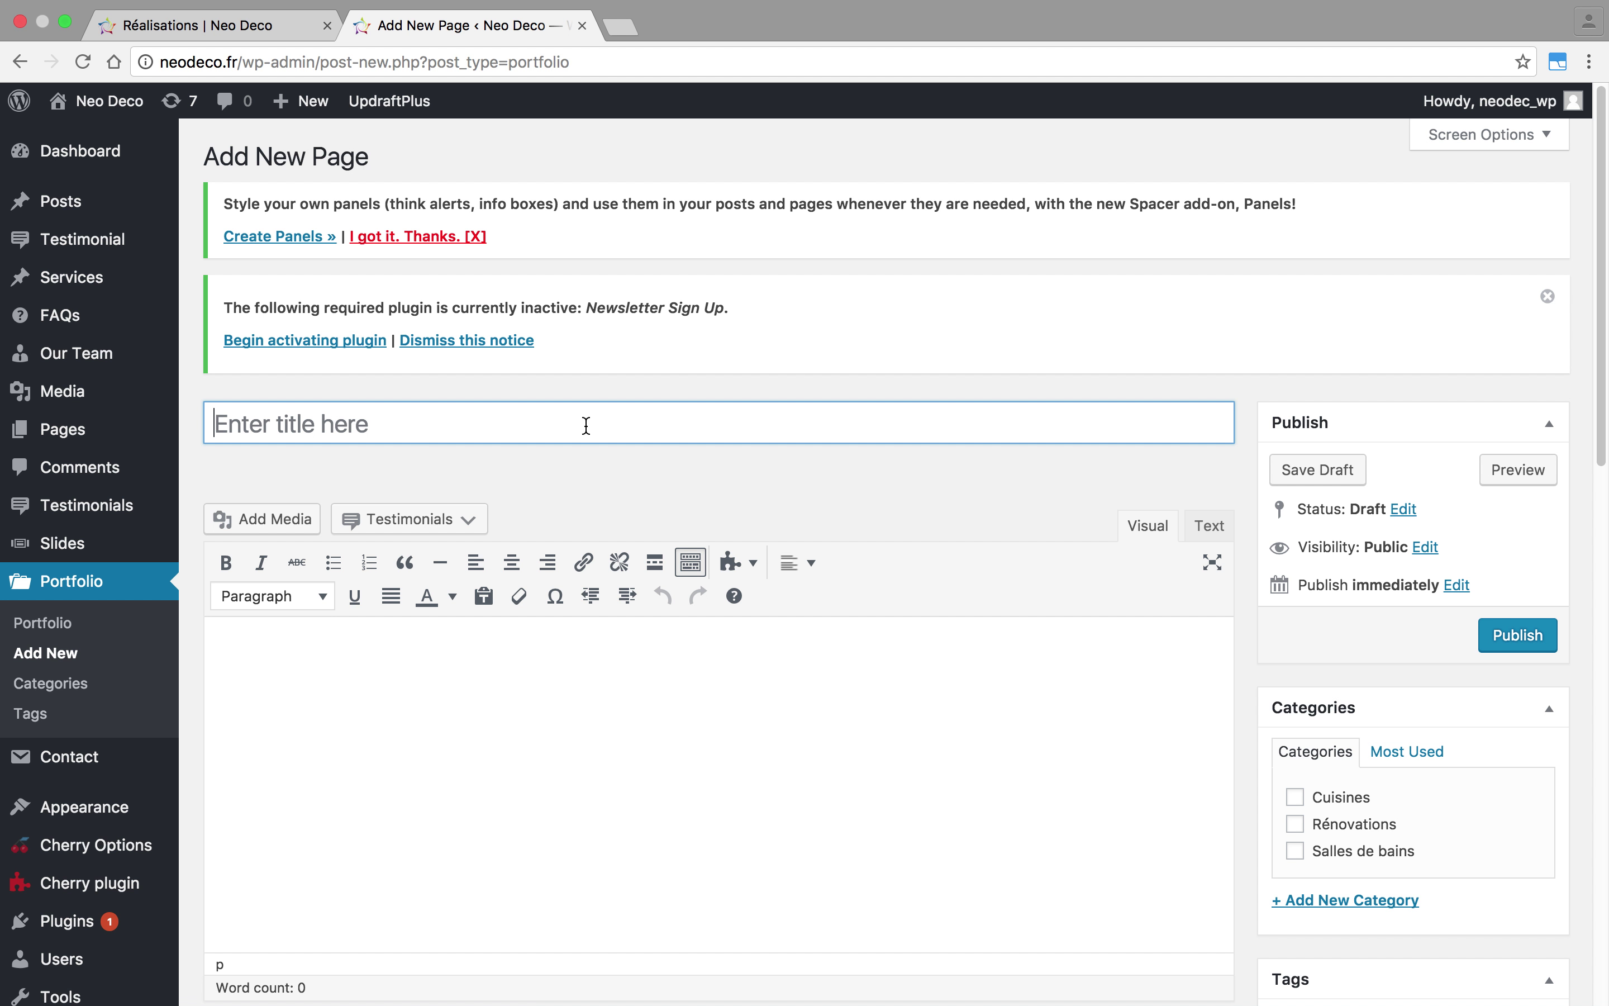
pyautogui.click(586, 426)
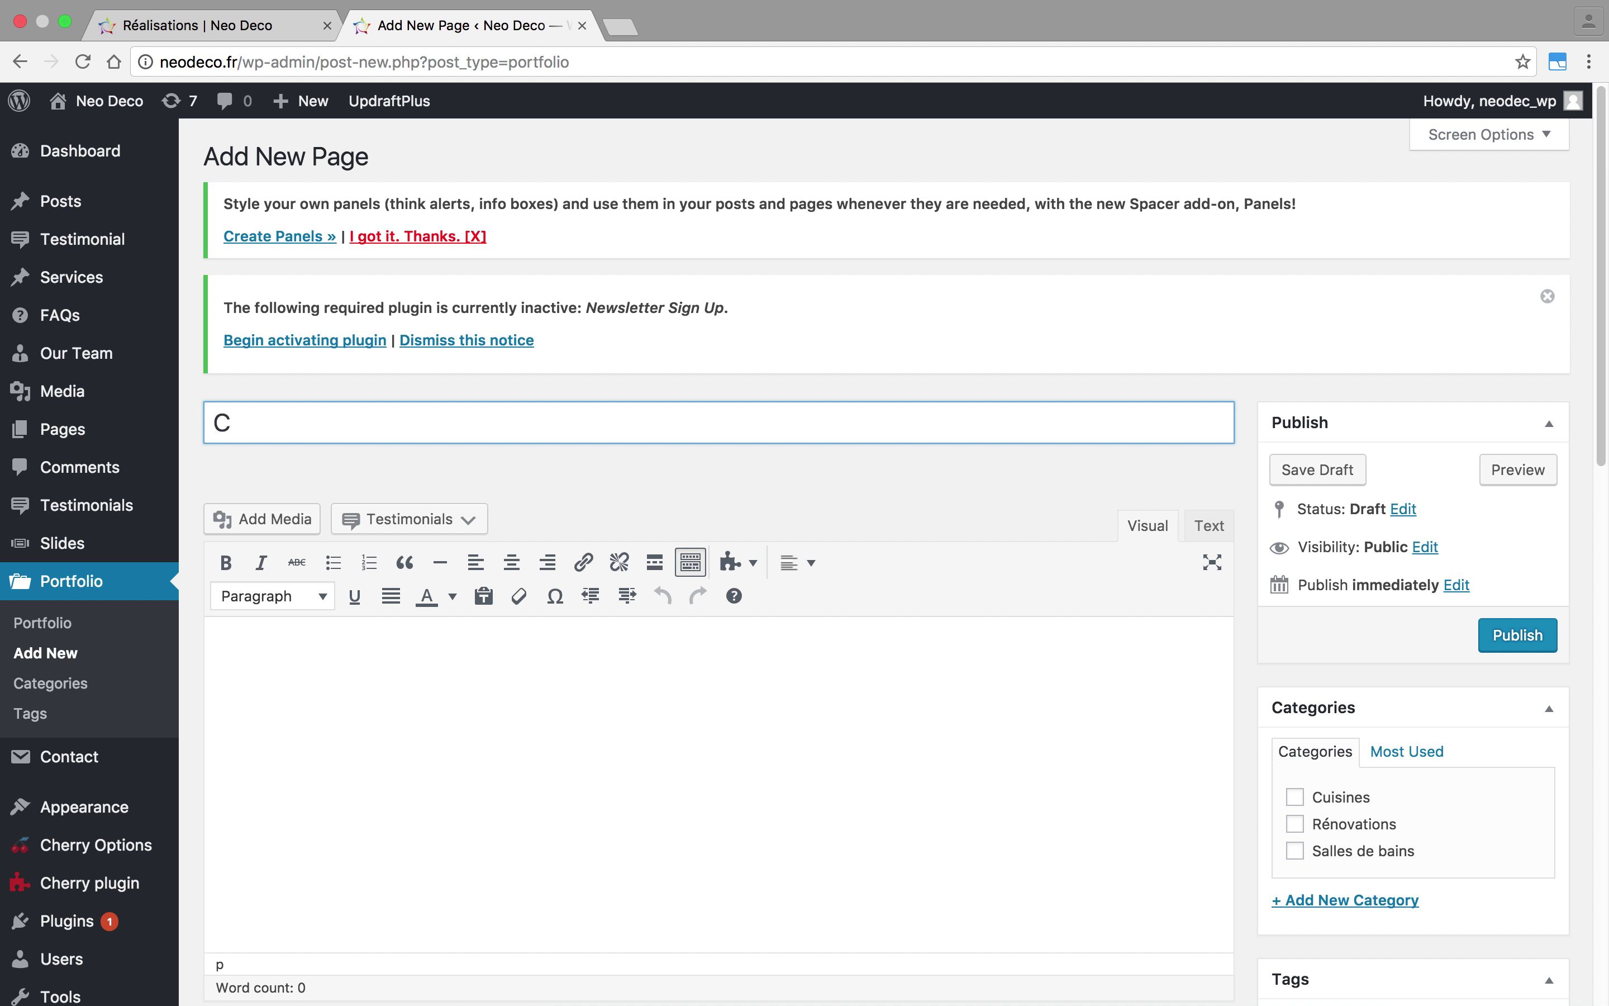
pyautogui.scroll(-5, 971, 526)
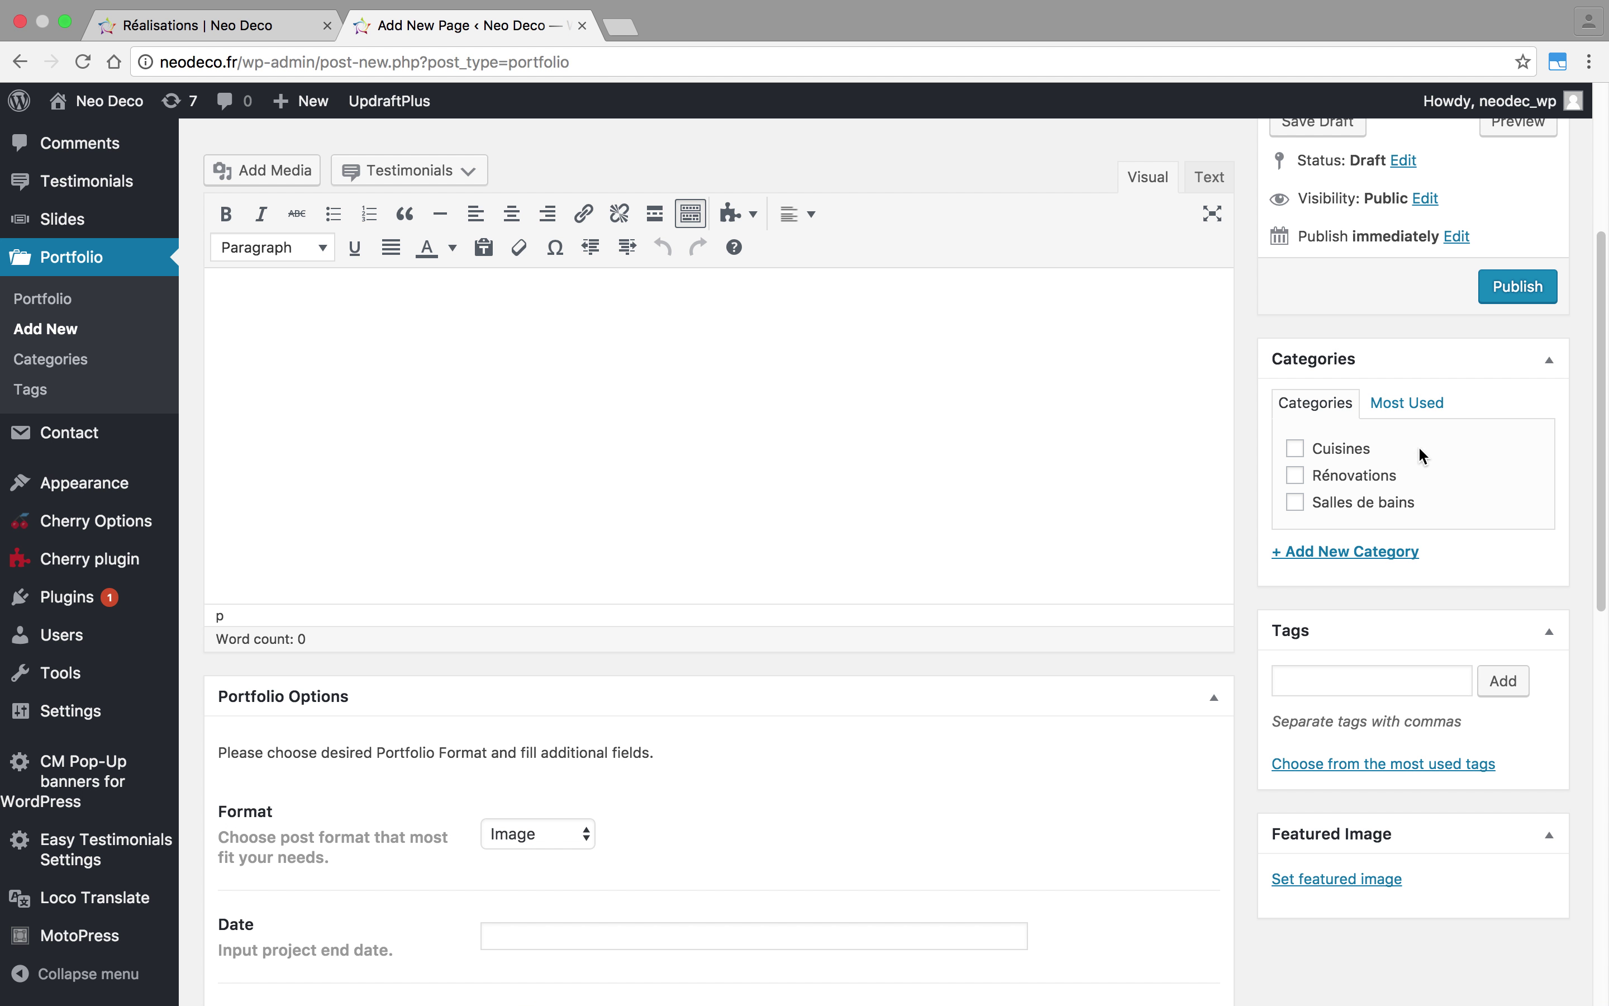
pyautogui.click(1295, 450)
# - Upload IMG_4597.JPG from the pic folder as the featured image of the portfolio item and publish it
pyautogui.moveTo(1604, 413); pyautogui.dragTo(1607, 492)
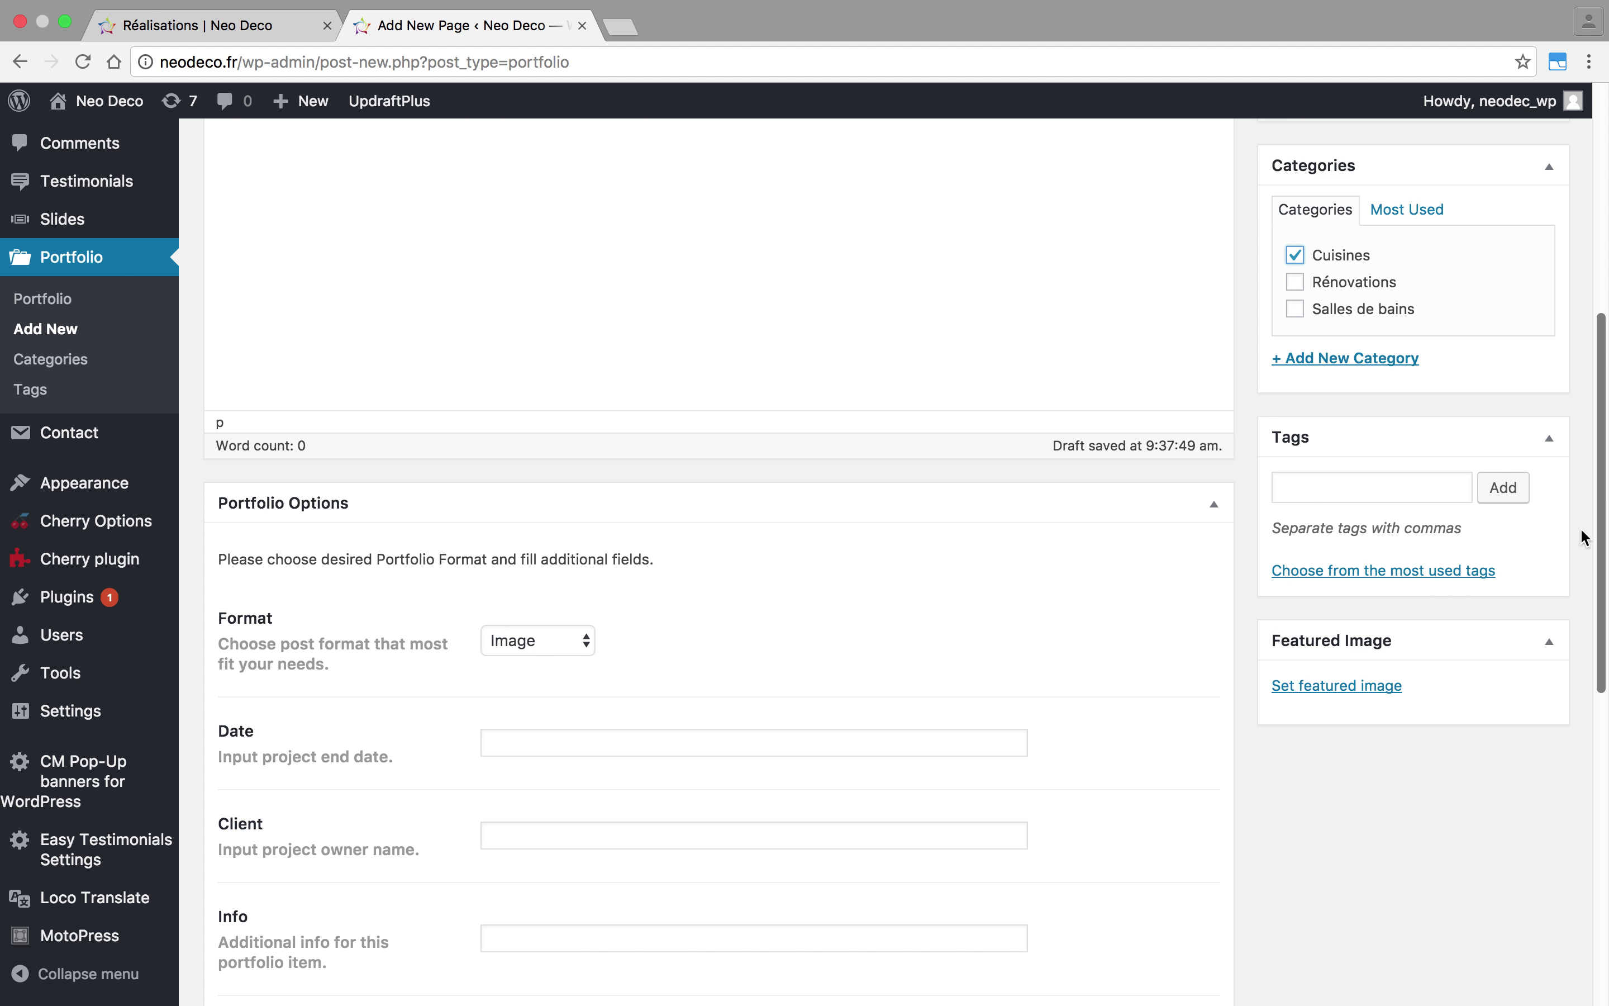
pyautogui.click(1370, 692)
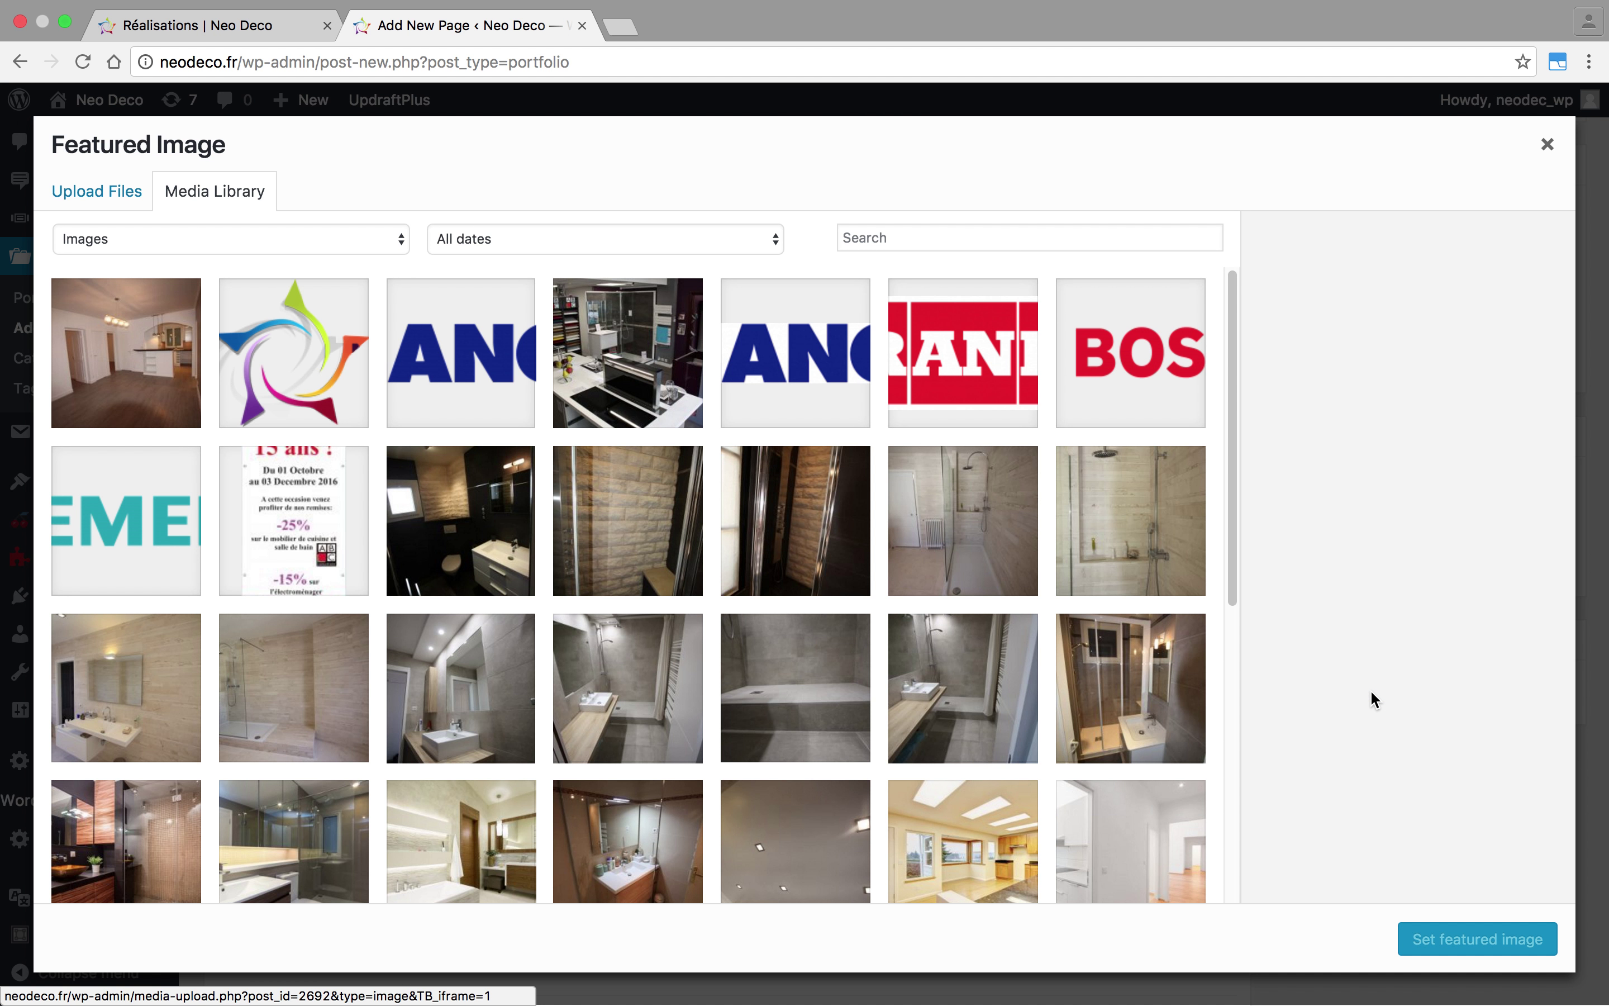
pyautogui.moveTo(1233, 322); pyautogui.dragTo(1190, 304)
pyautogui.click(120, 199)
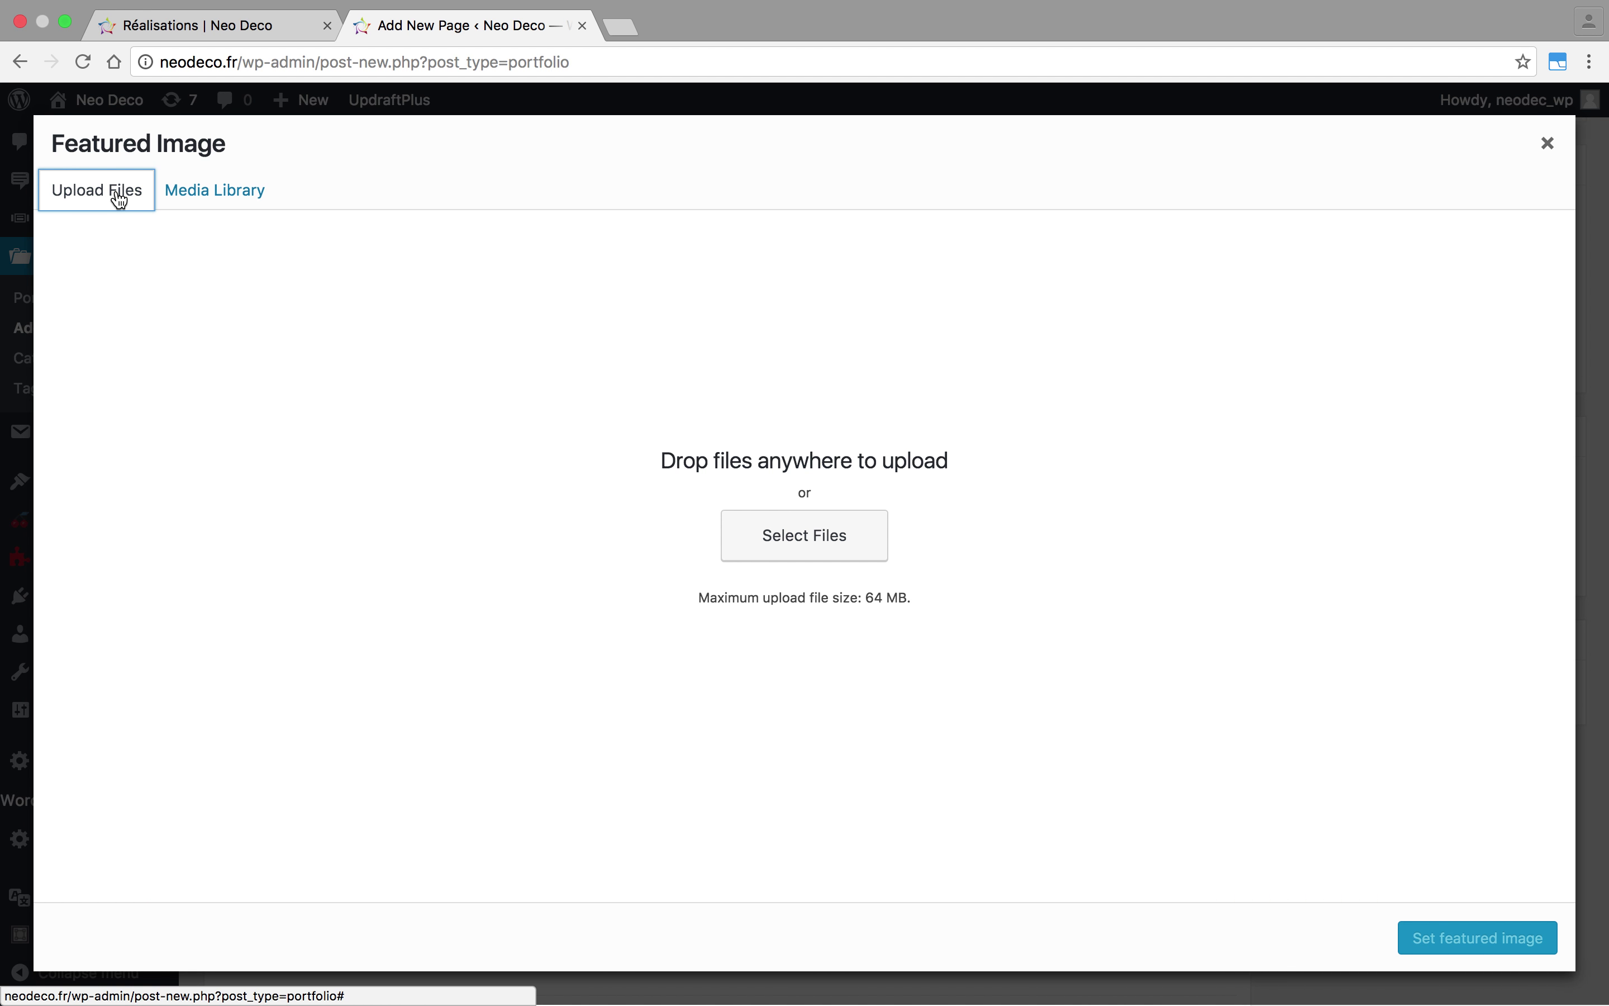
pyautogui.click(759, 535)
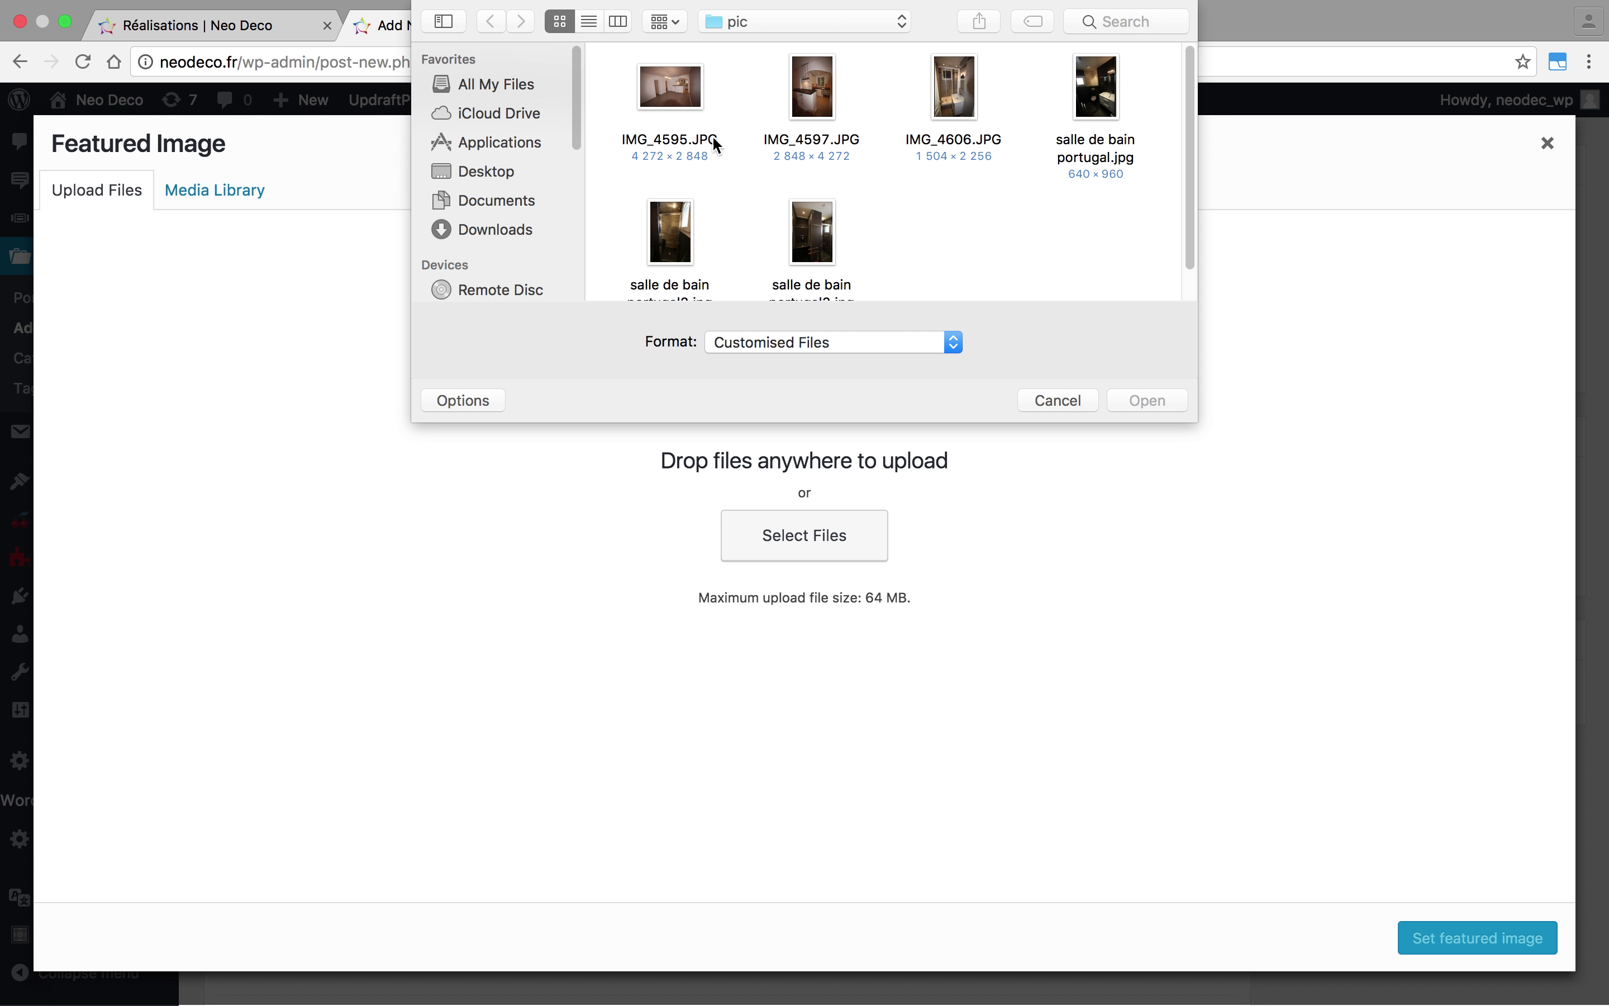
pyautogui.click(821, 100)
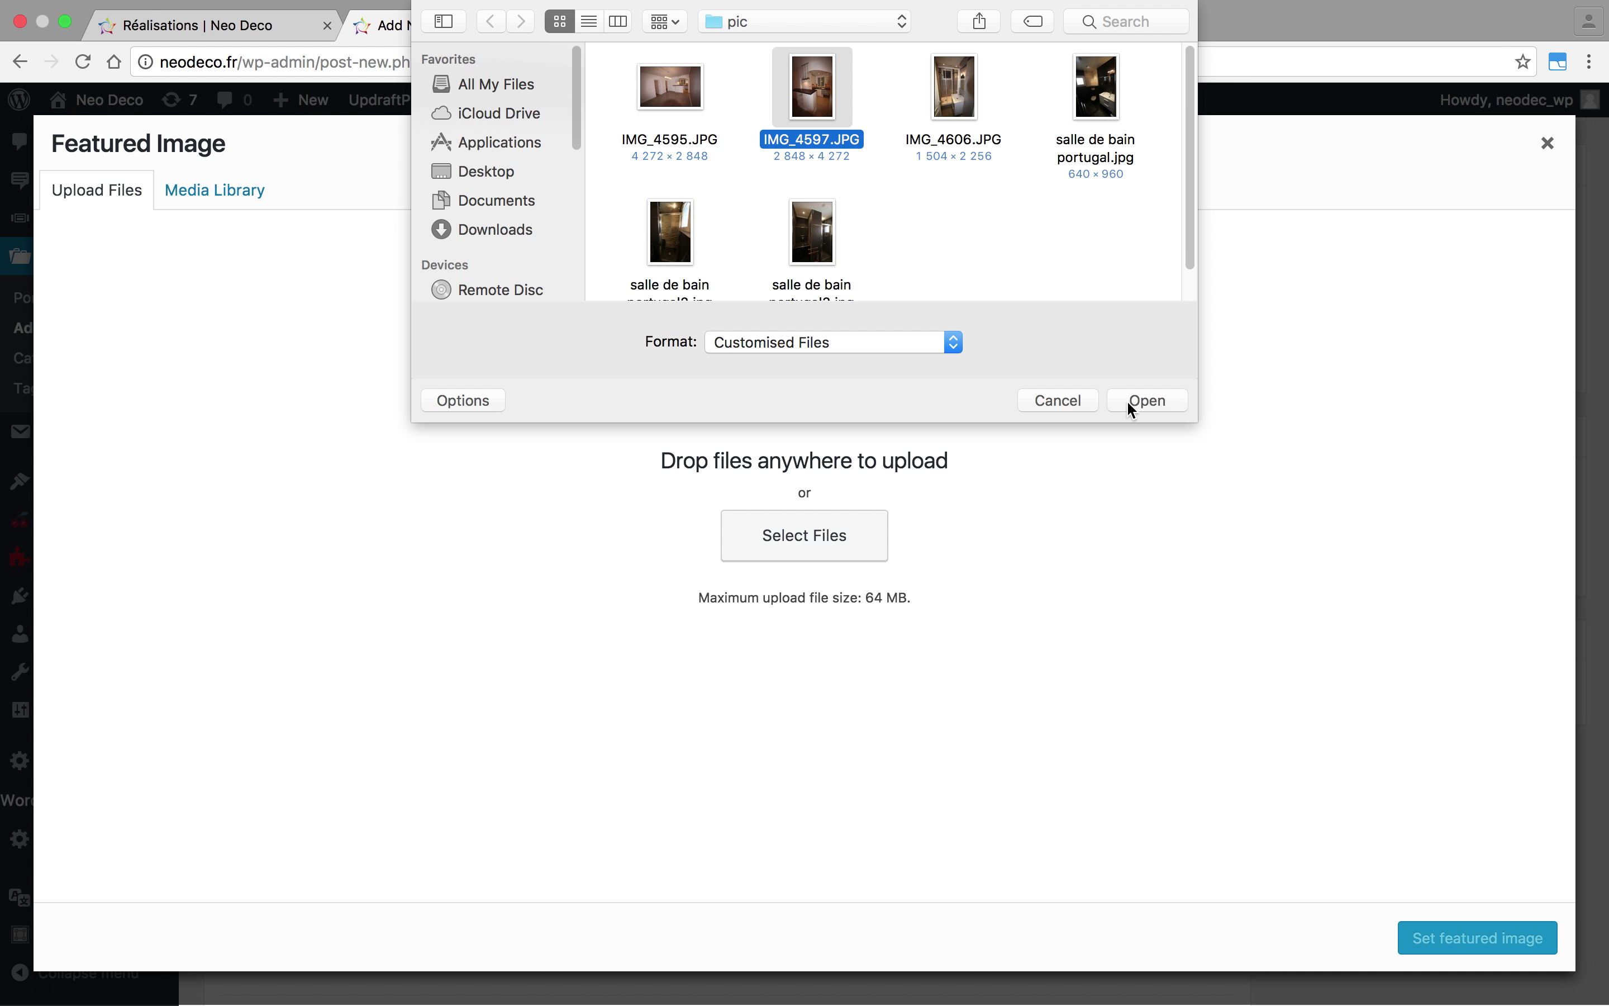
pyautogui.click(1132, 401)
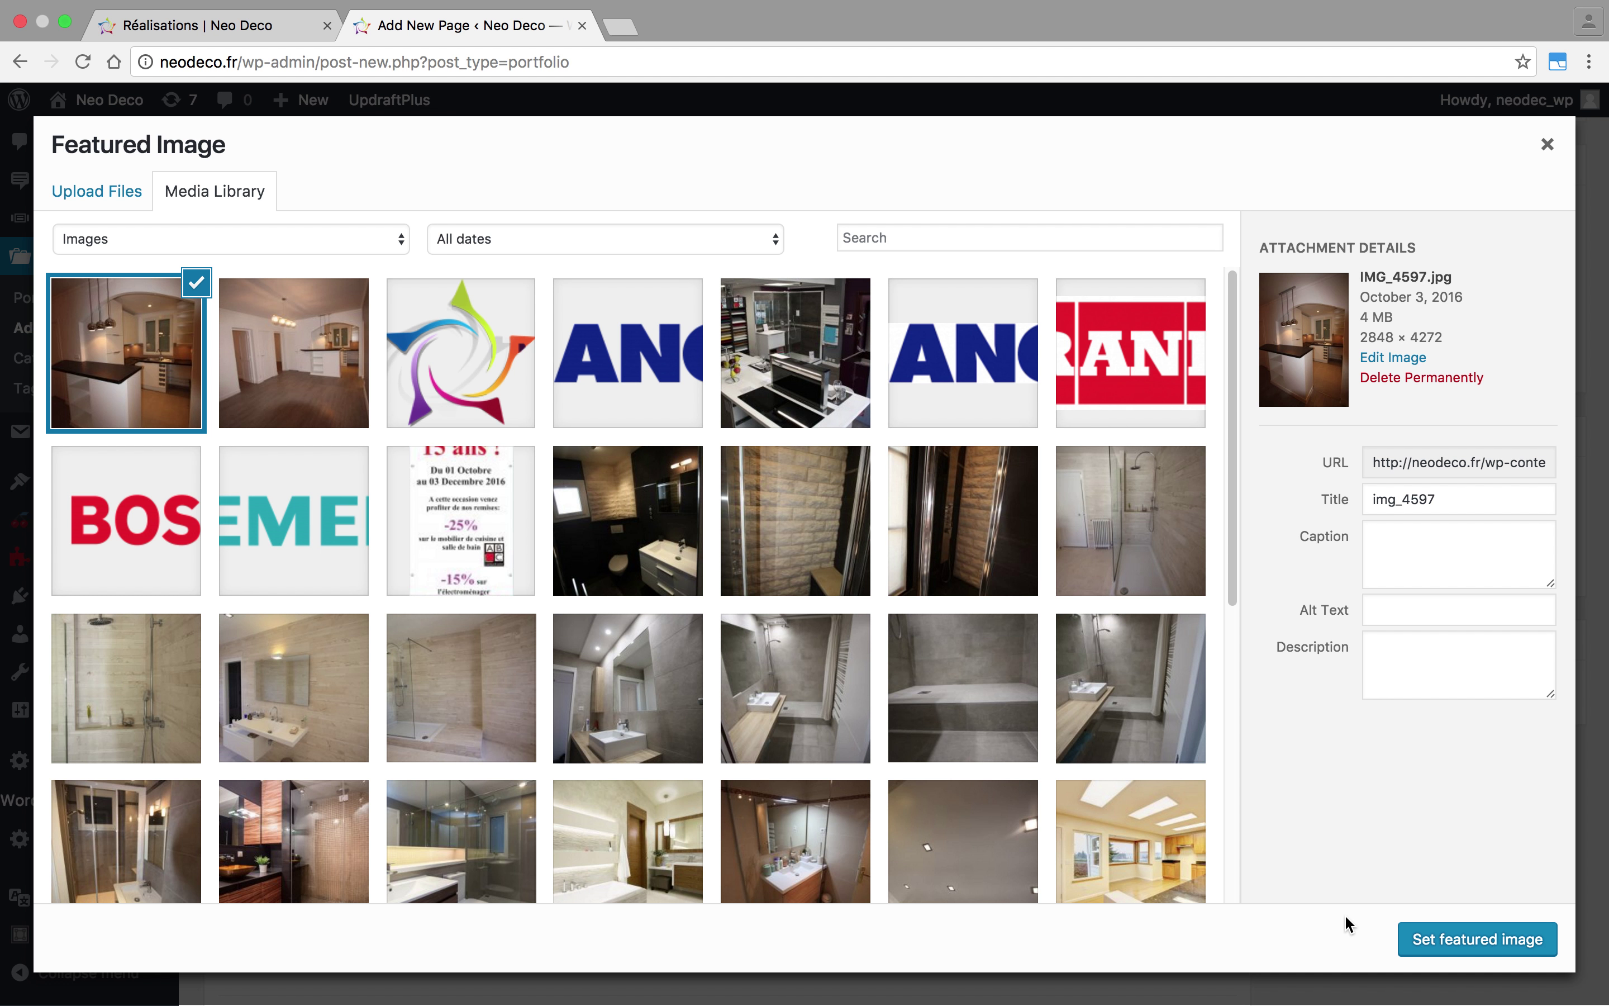
pyautogui.click(1484, 948)
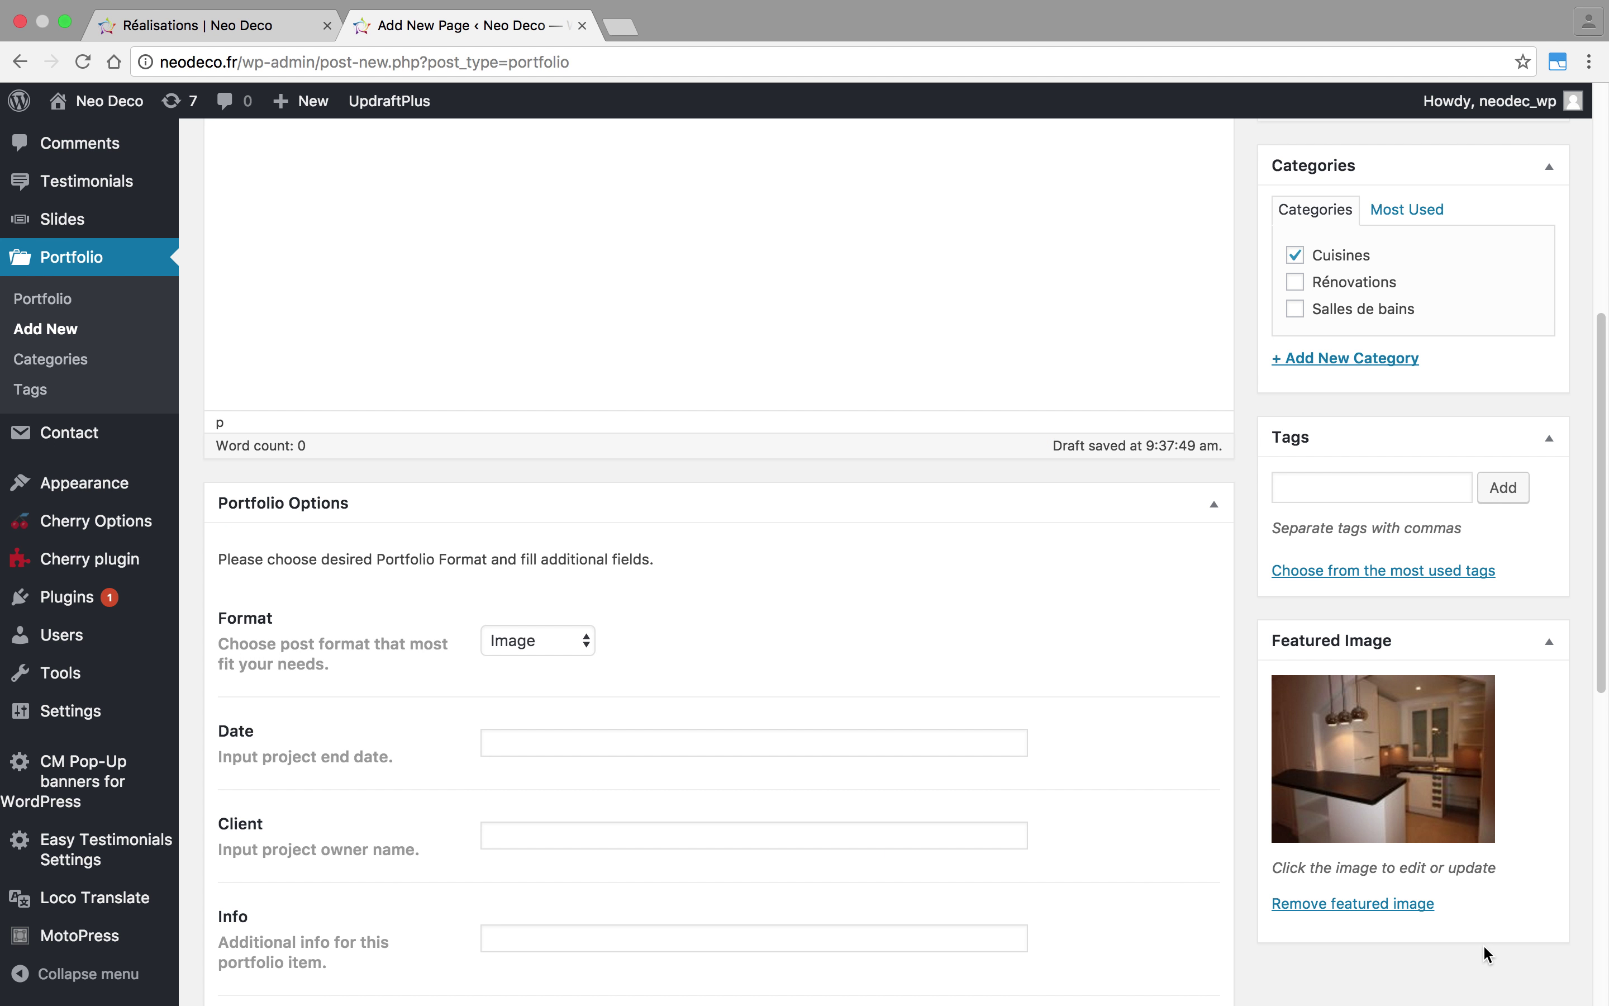
pyautogui.moveTo(1601, 645); pyautogui.dragTo(1606, 514)
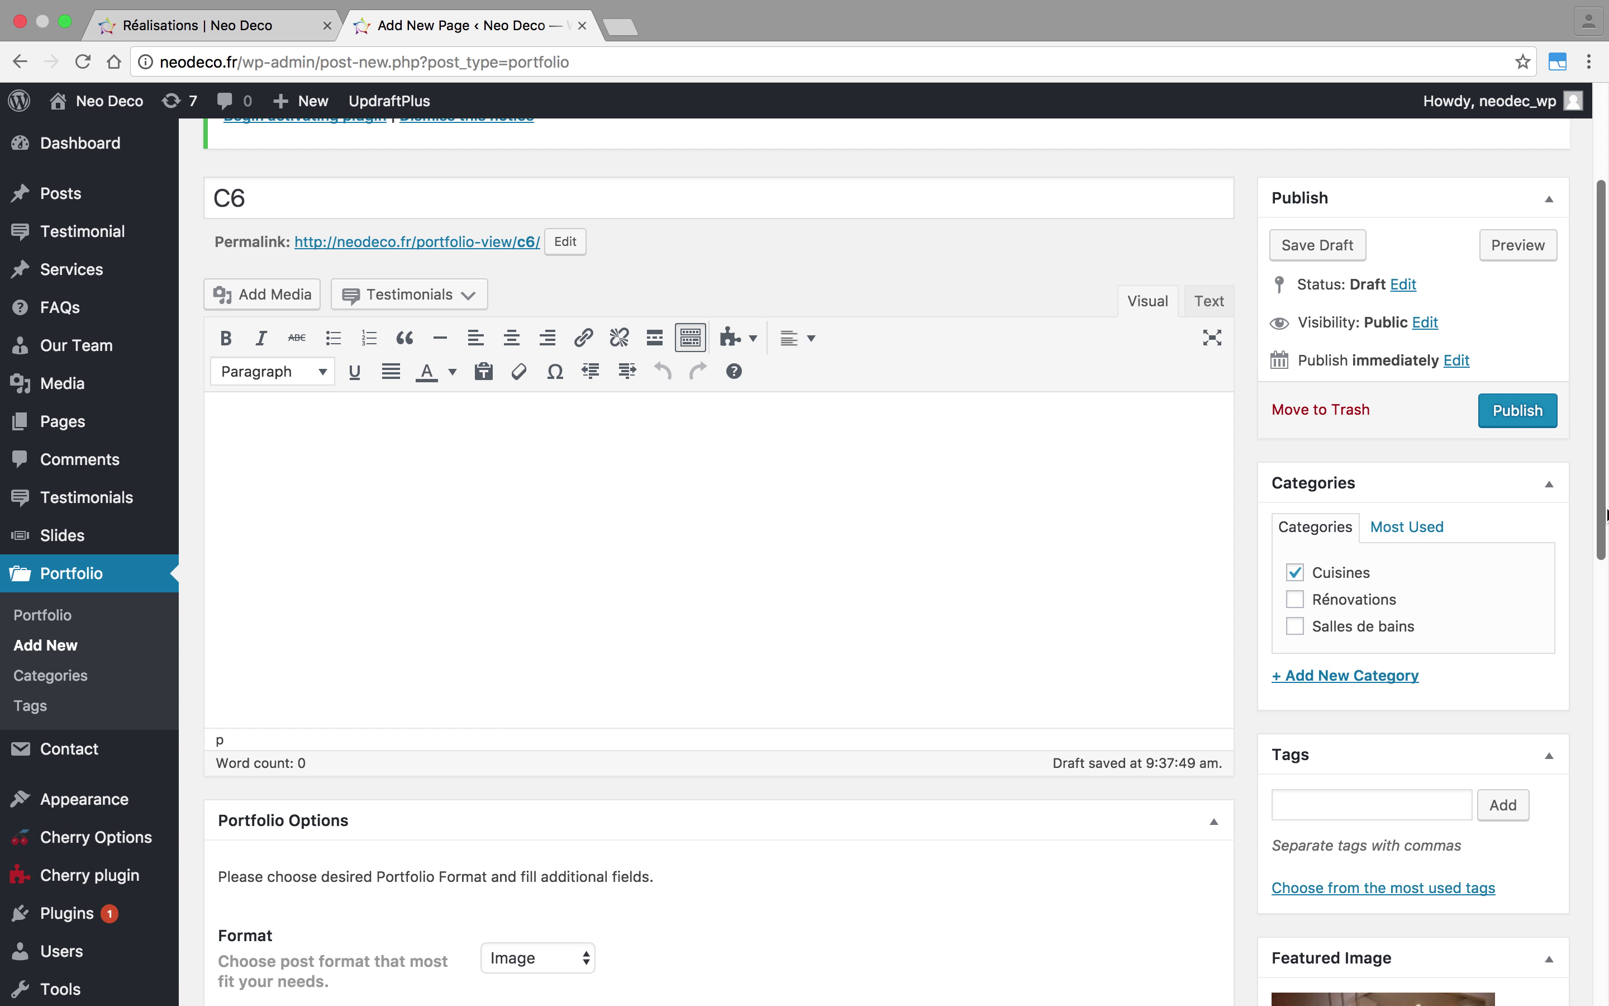
pyautogui.click(1522, 409)
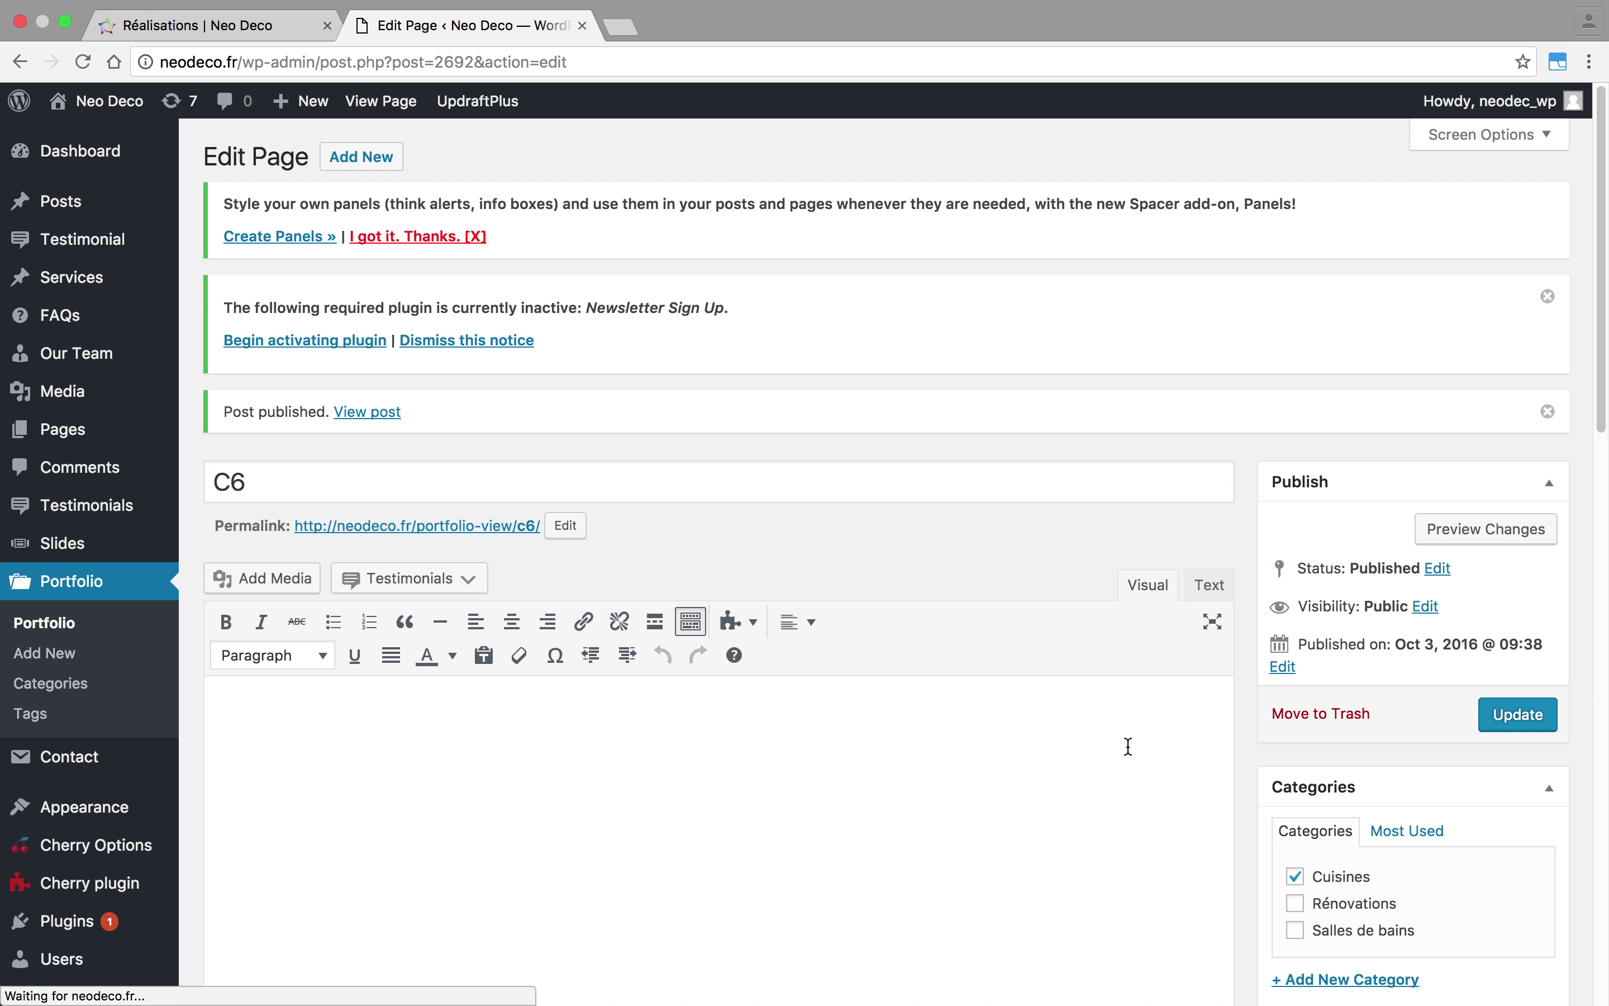
# - Check the new kitchen photo on the public Réalisations page under Tout and Cuisines, and view it enlarged
pyautogui.click(212, 27)
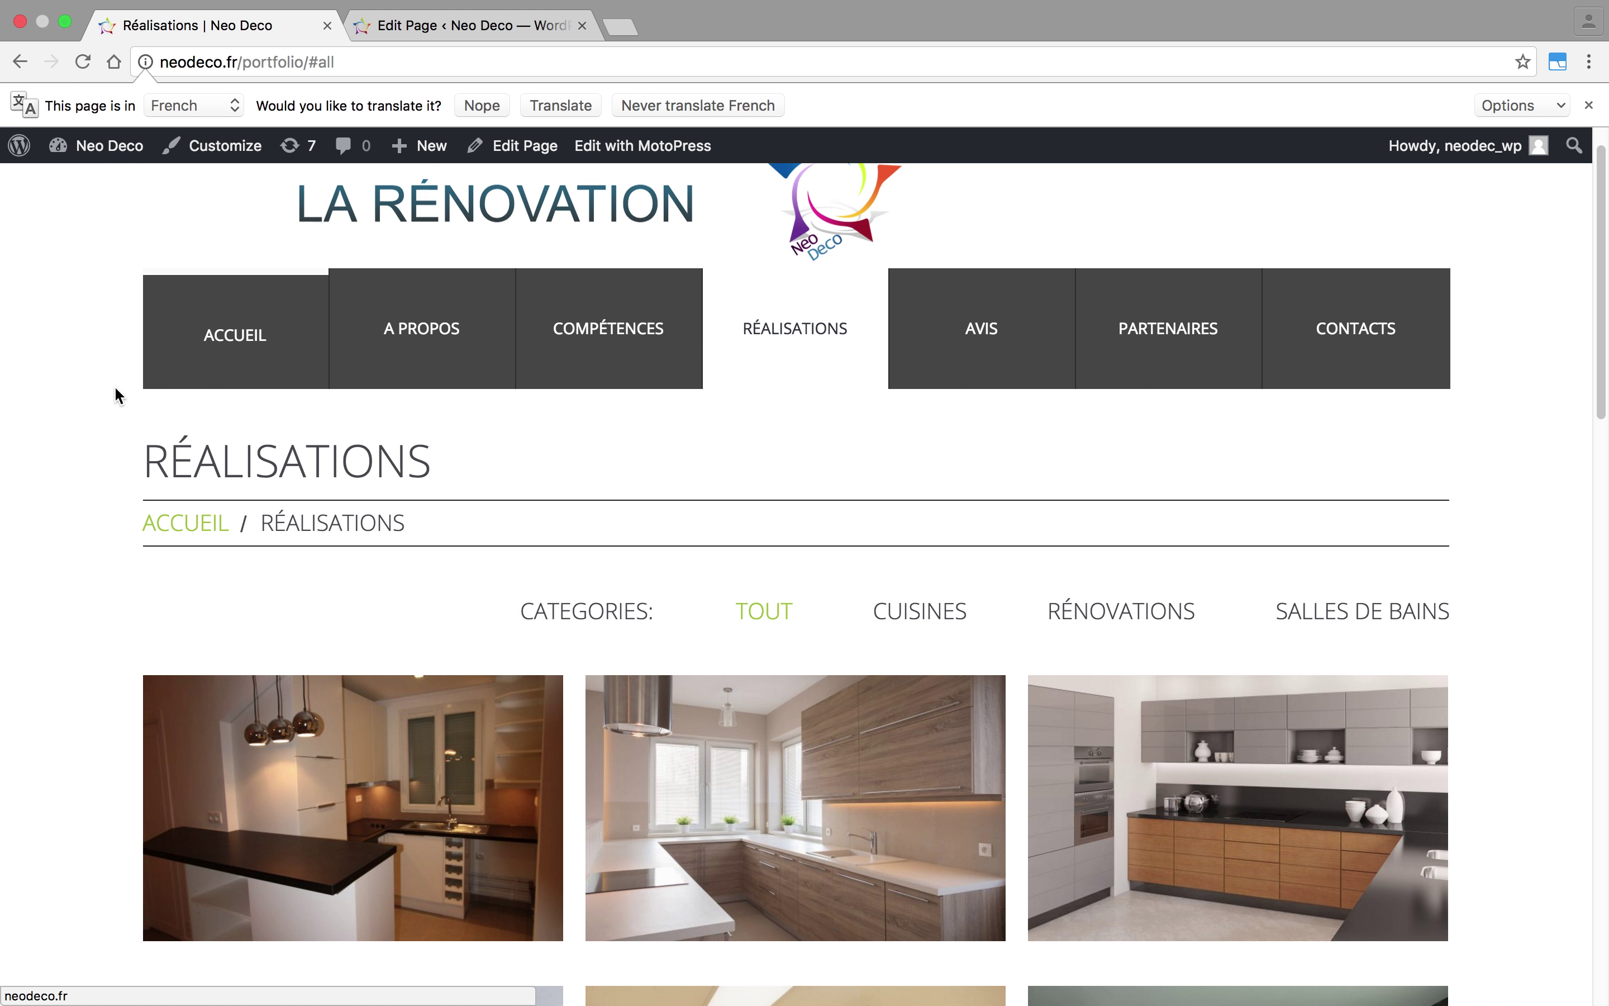
pyautogui.scroll(-5, 133, 393)
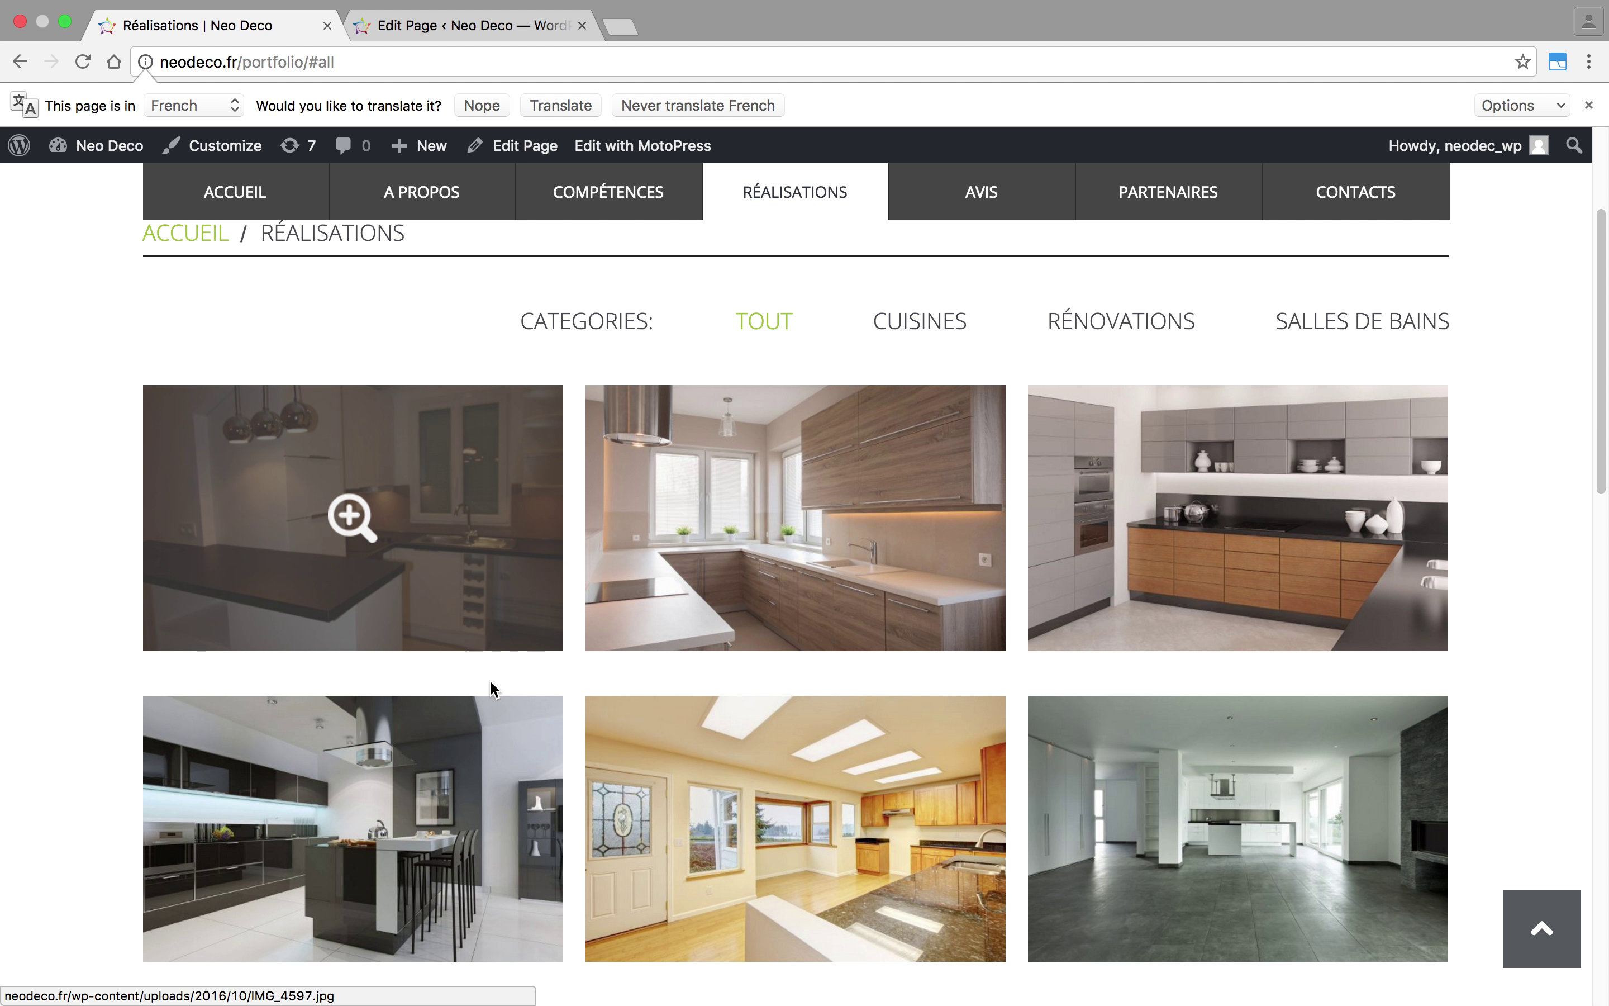
pyautogui.click(934, 320)
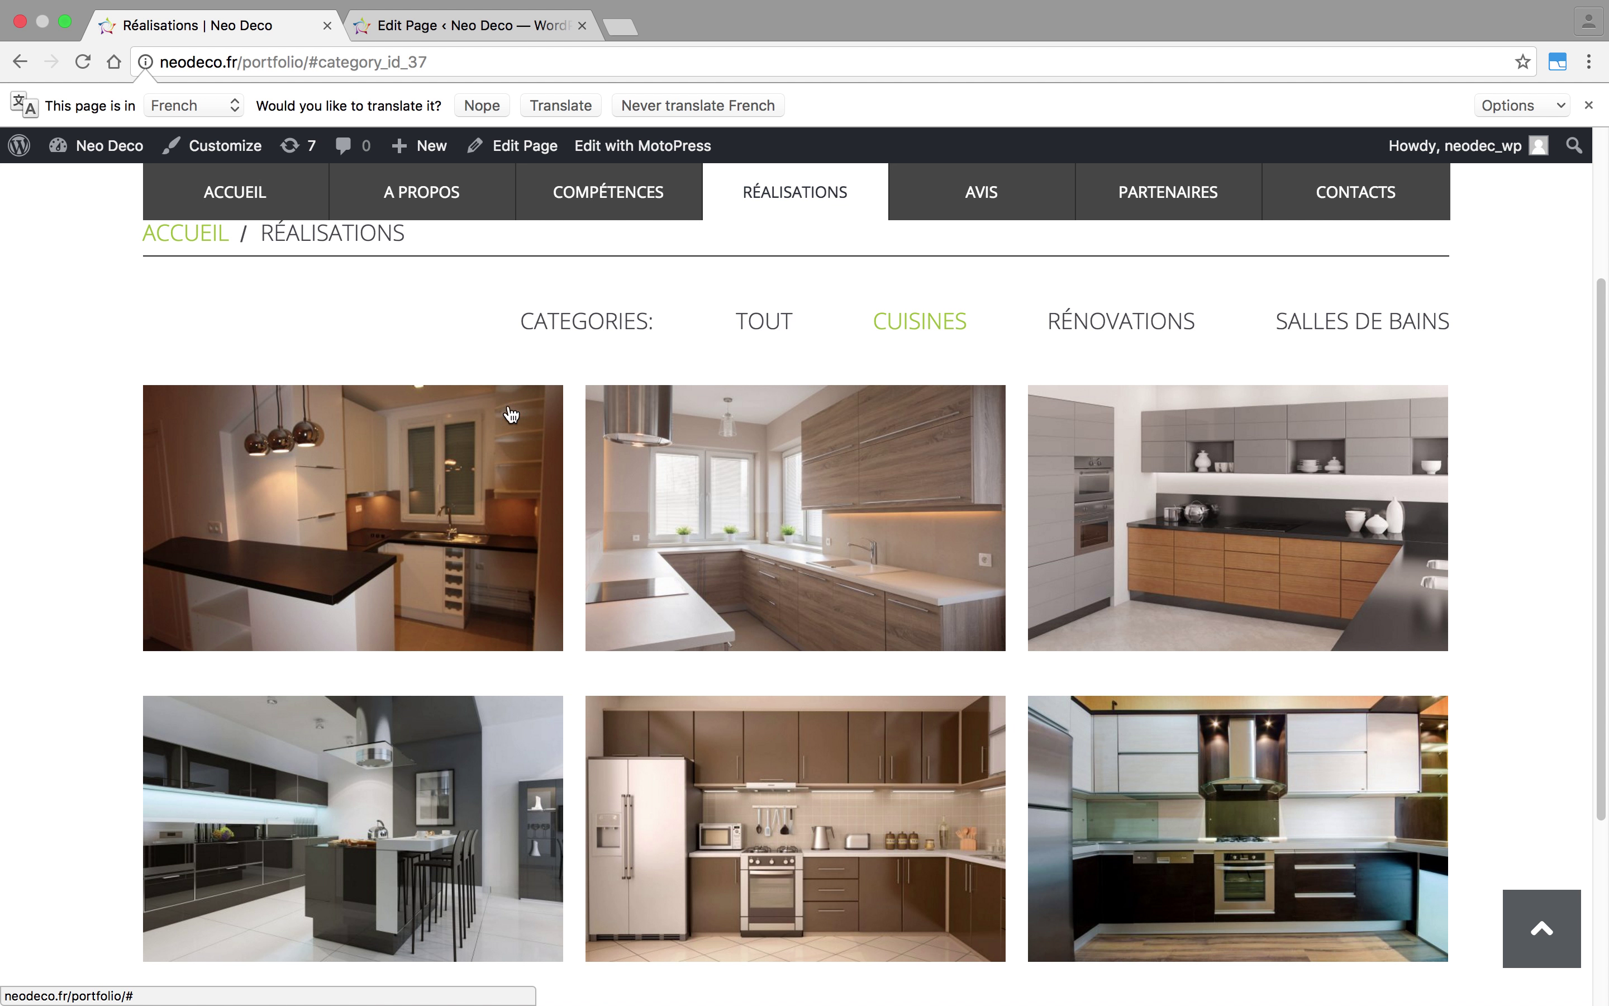
pyautogui.click(450, 478)
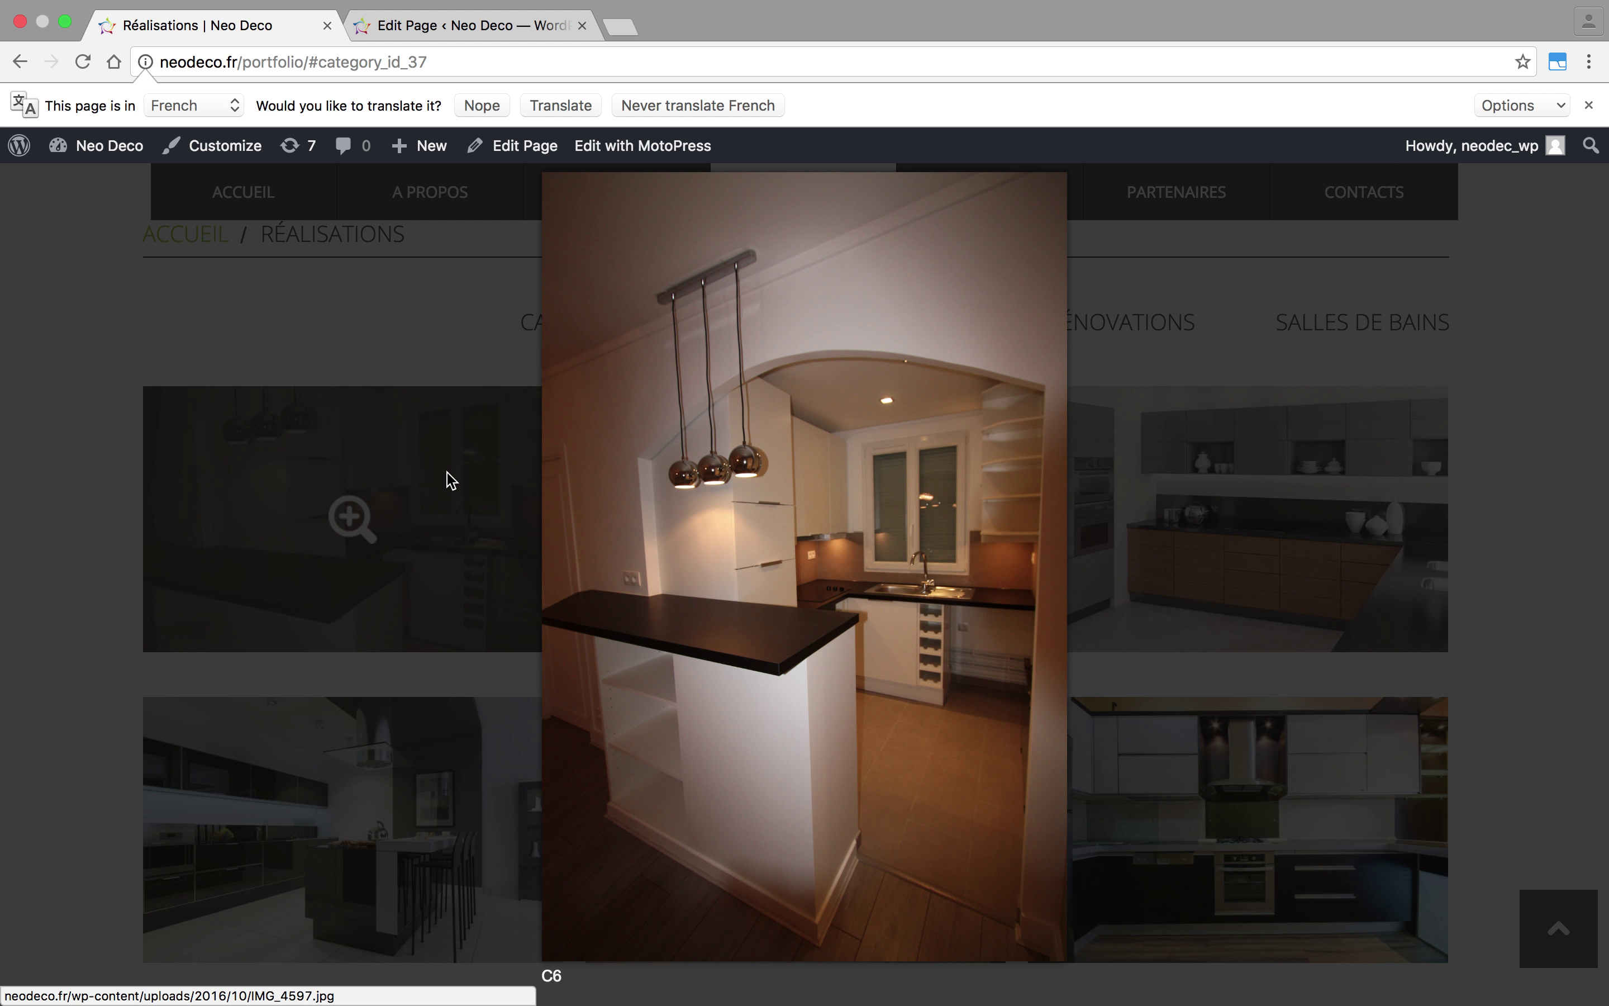
pyautogui.click(441, 350)
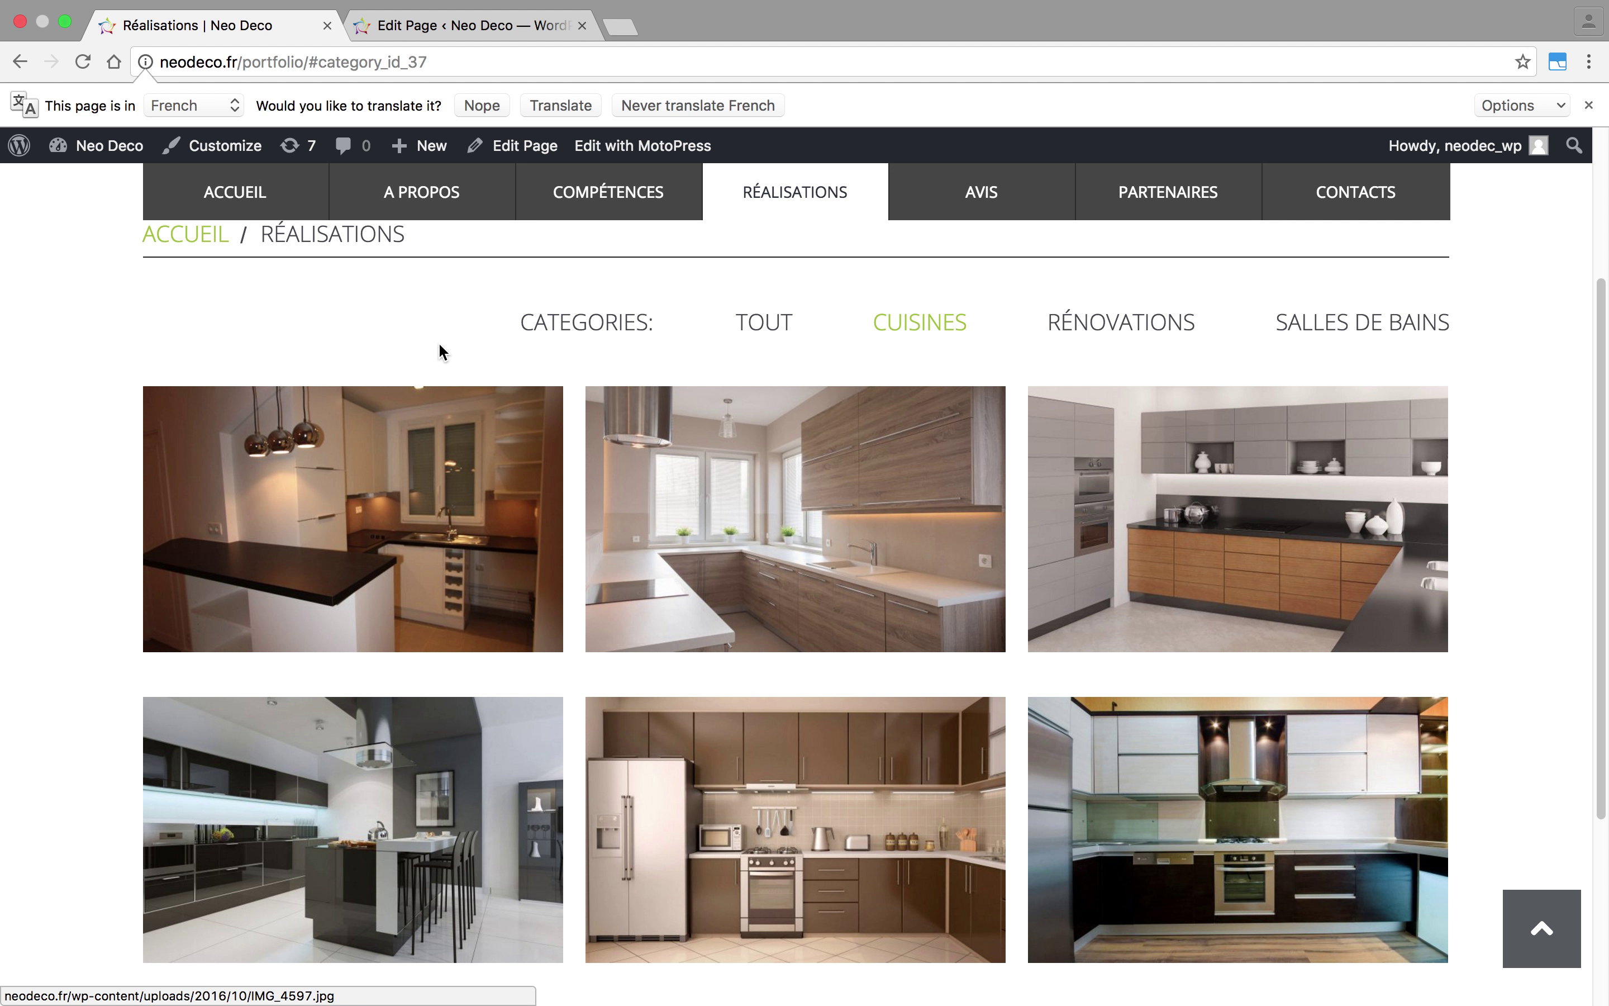
# - Return to the Portfolio item list in the WordPress admin and move item C6 to the trash
pyautogui.click(456, 24)
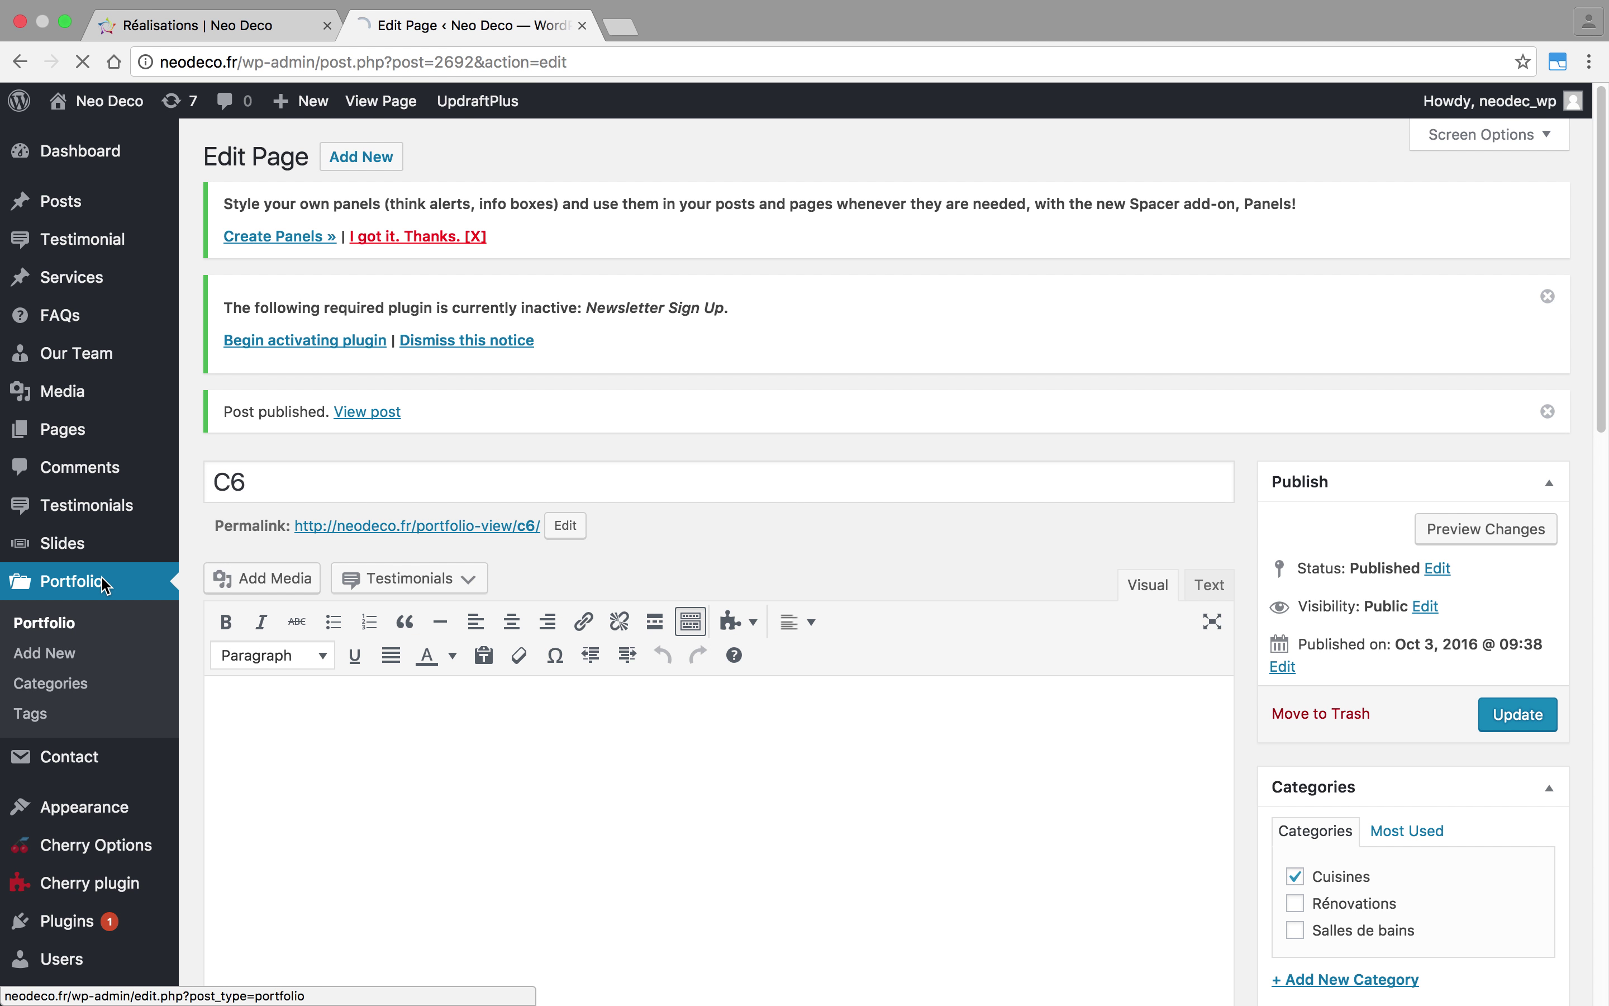
pyautogui.scroll(-3, 805, 488)
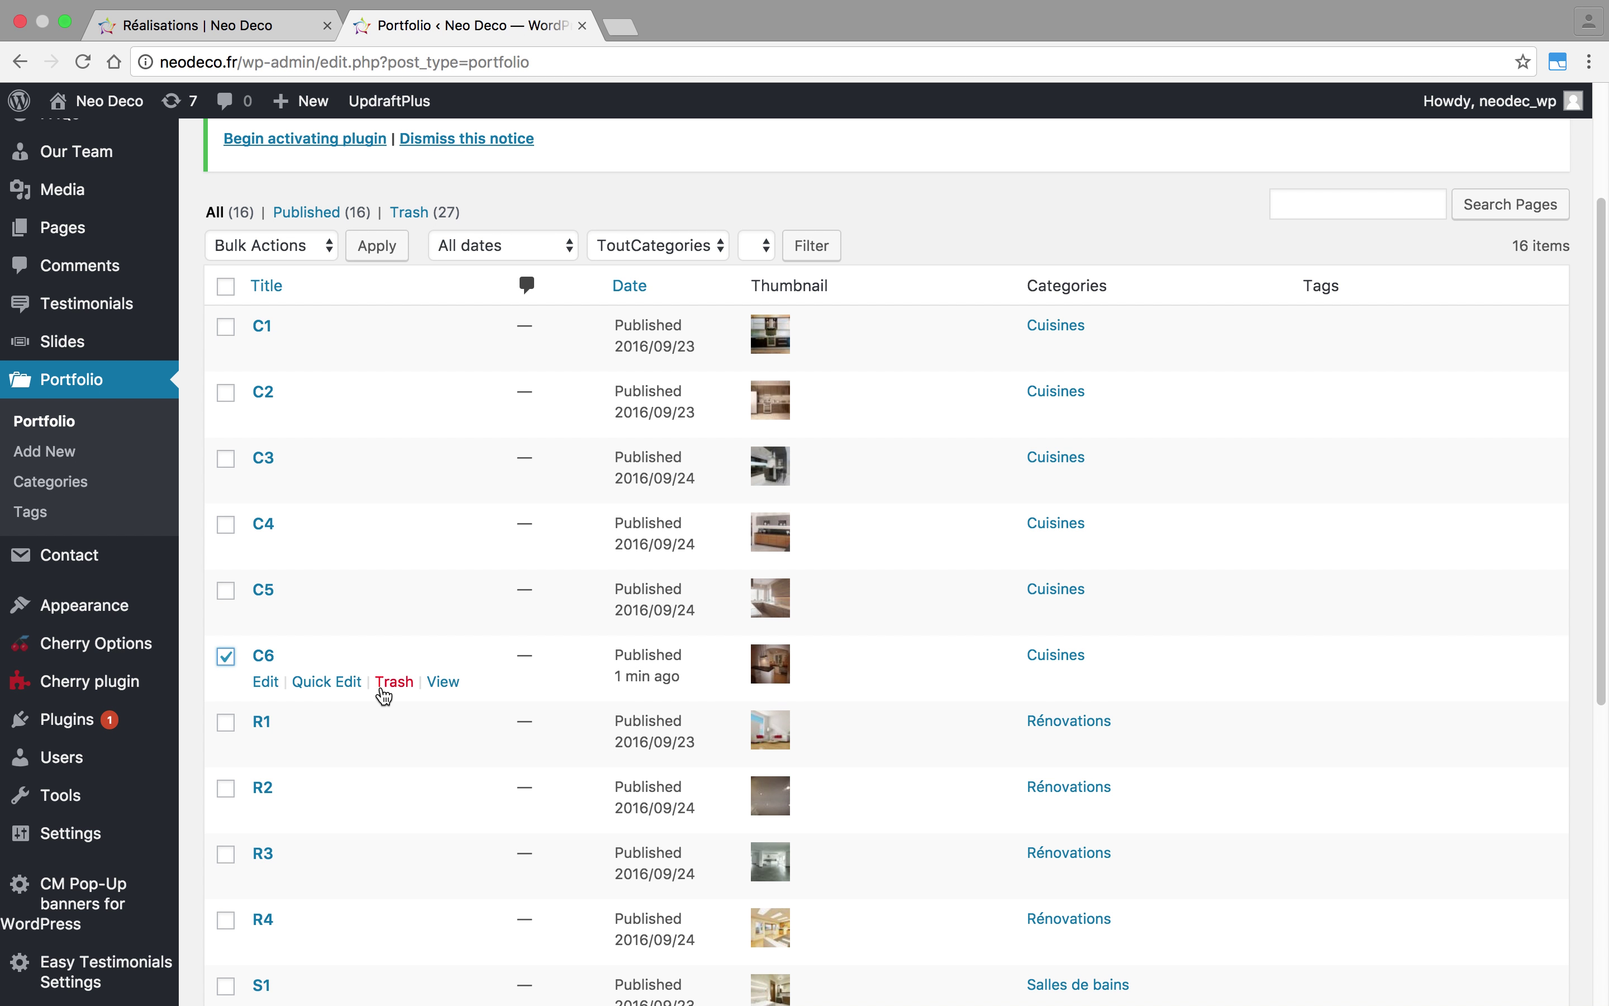
pyautogui.click(395, 684)
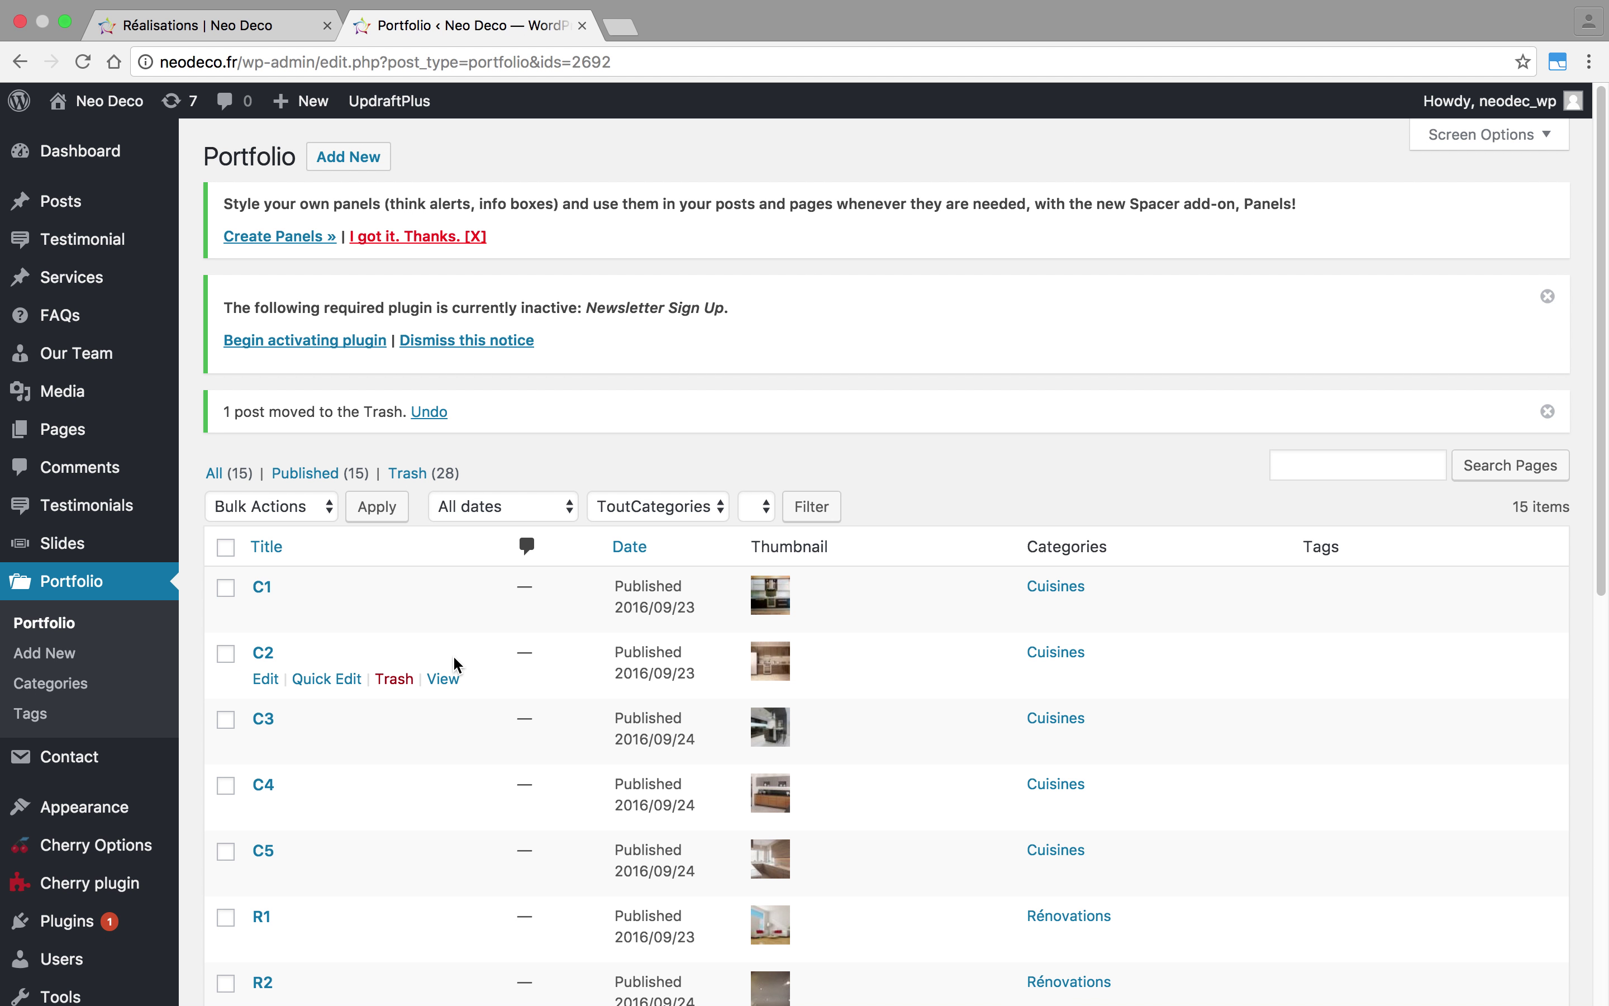
# - Reload the public Réalisations page and look through the gallery under the Cuisines and Tout categories
pyautogui.click(193, 25)
pyautogui.click(84, 62)
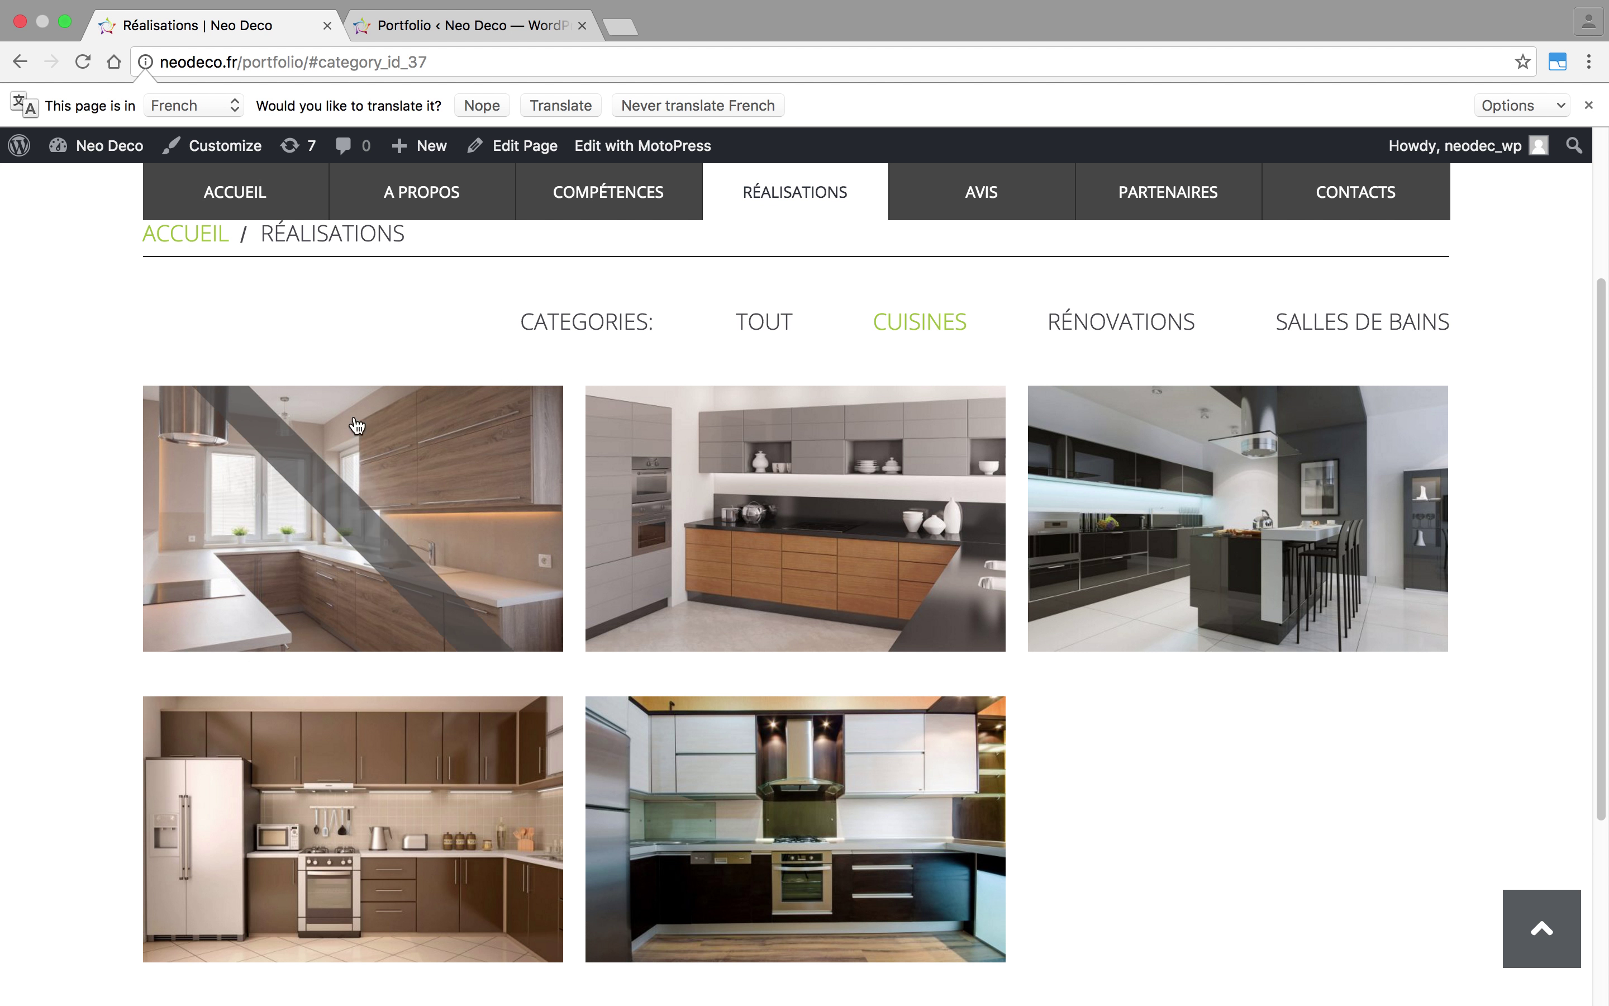
pyautogui.click(762, 325)
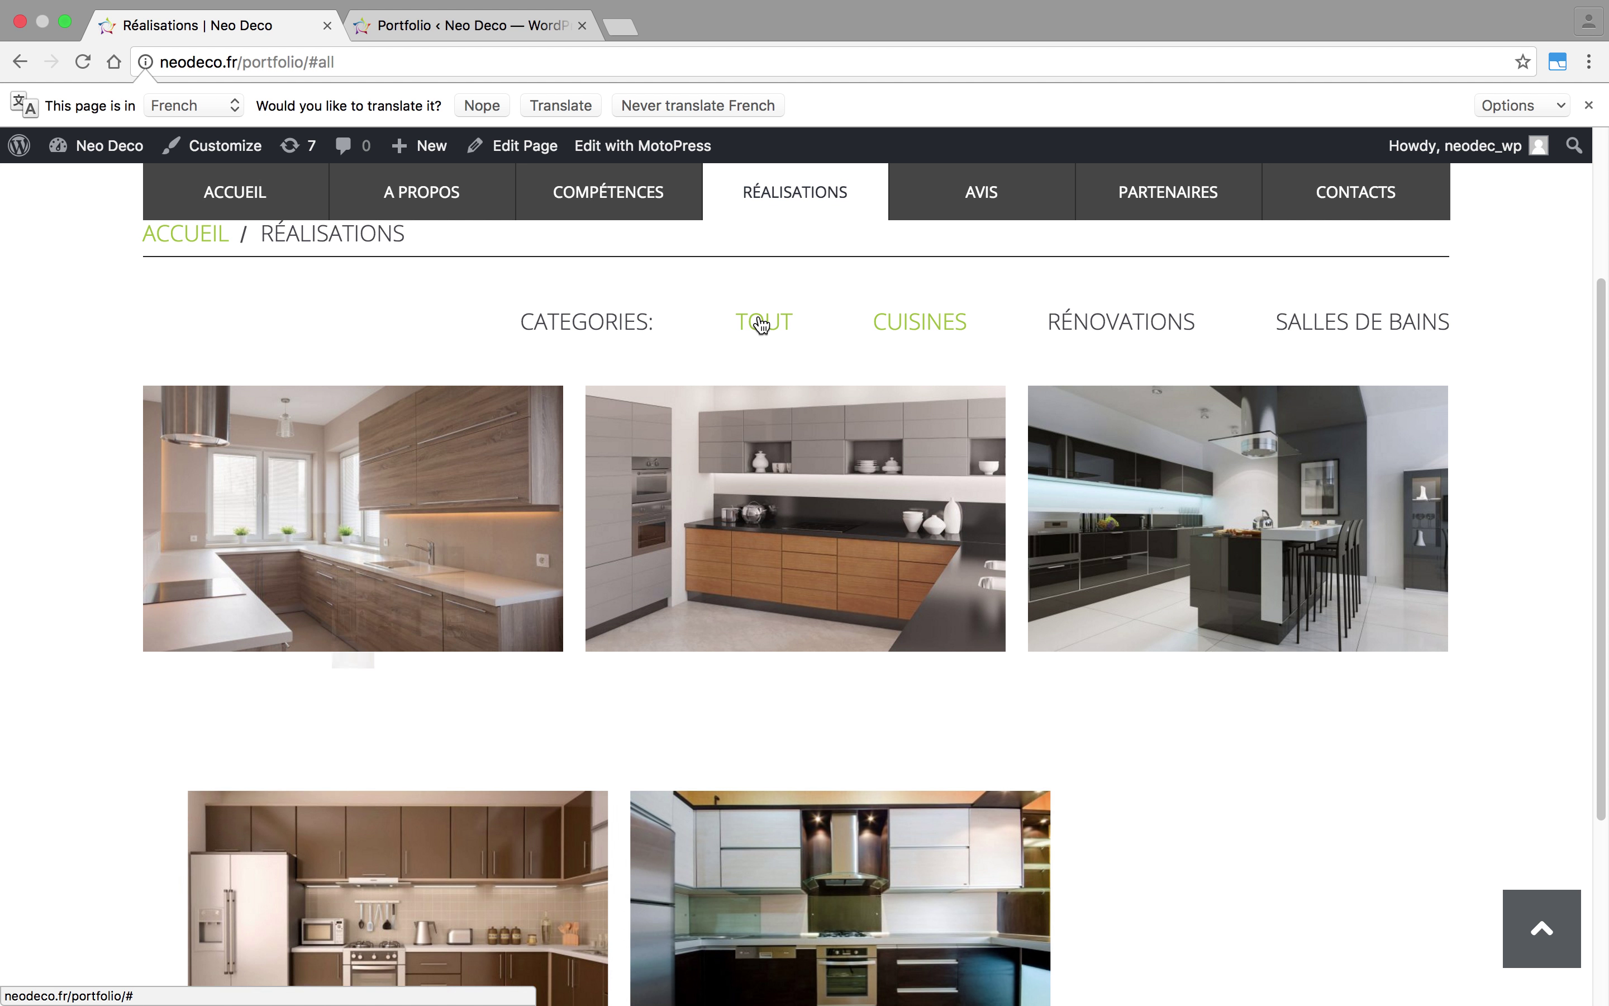
pyautogui.scroll(-10, 921, 469)
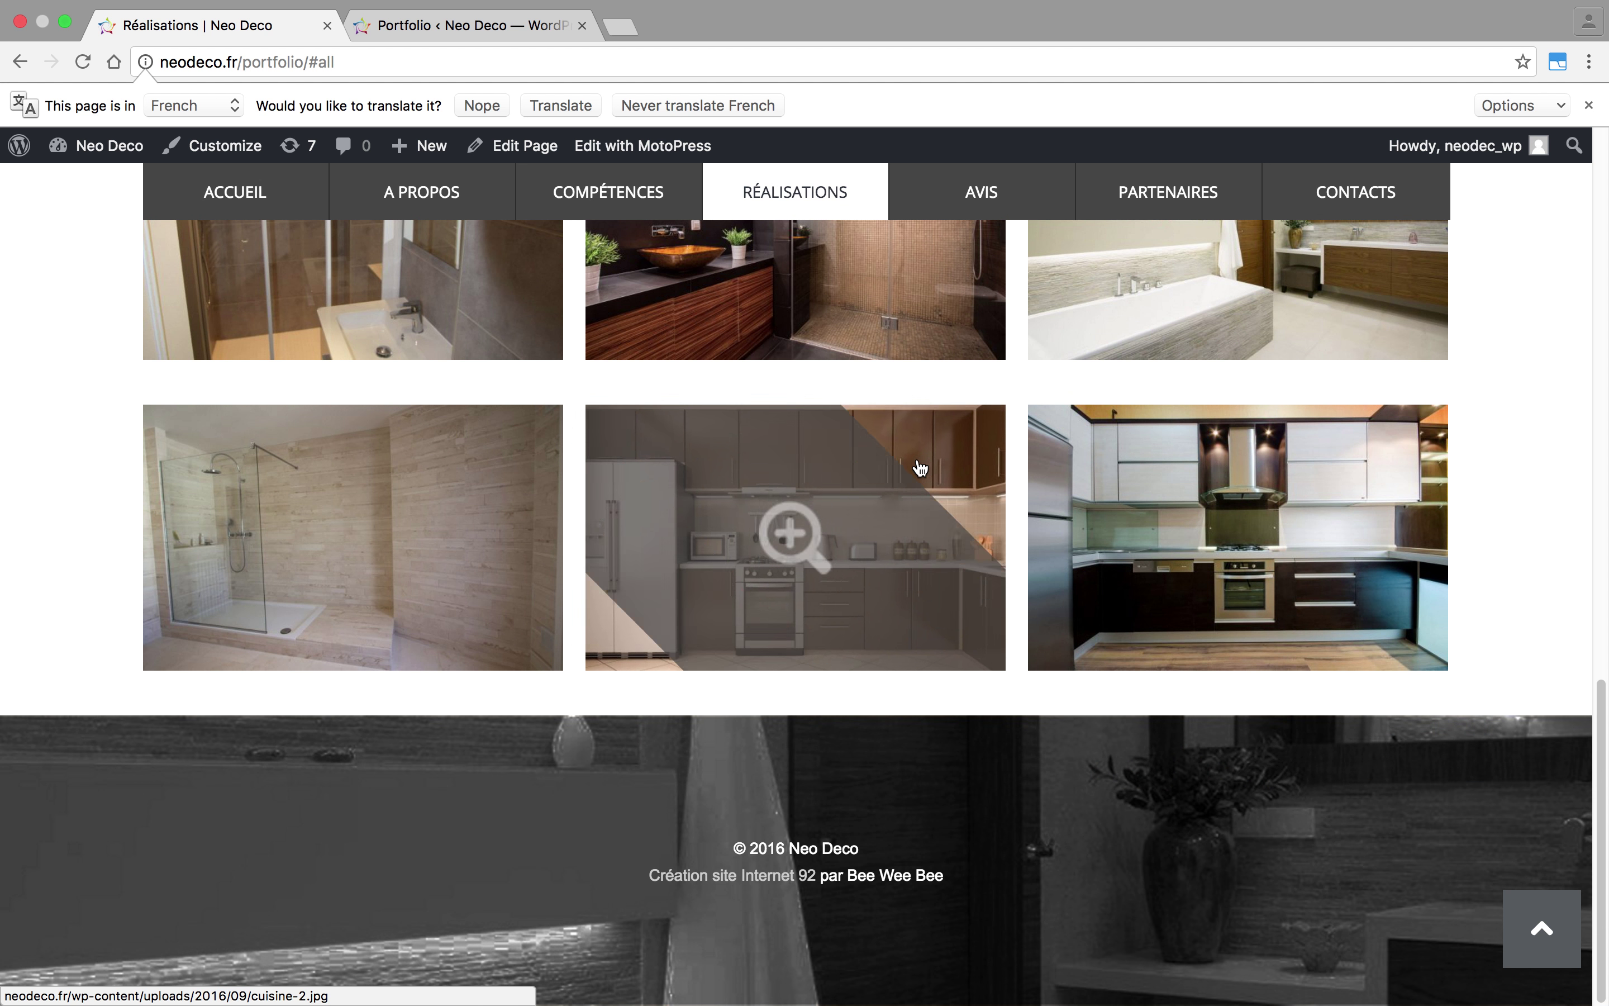
pyautogui.scroll(15, 920, 468)
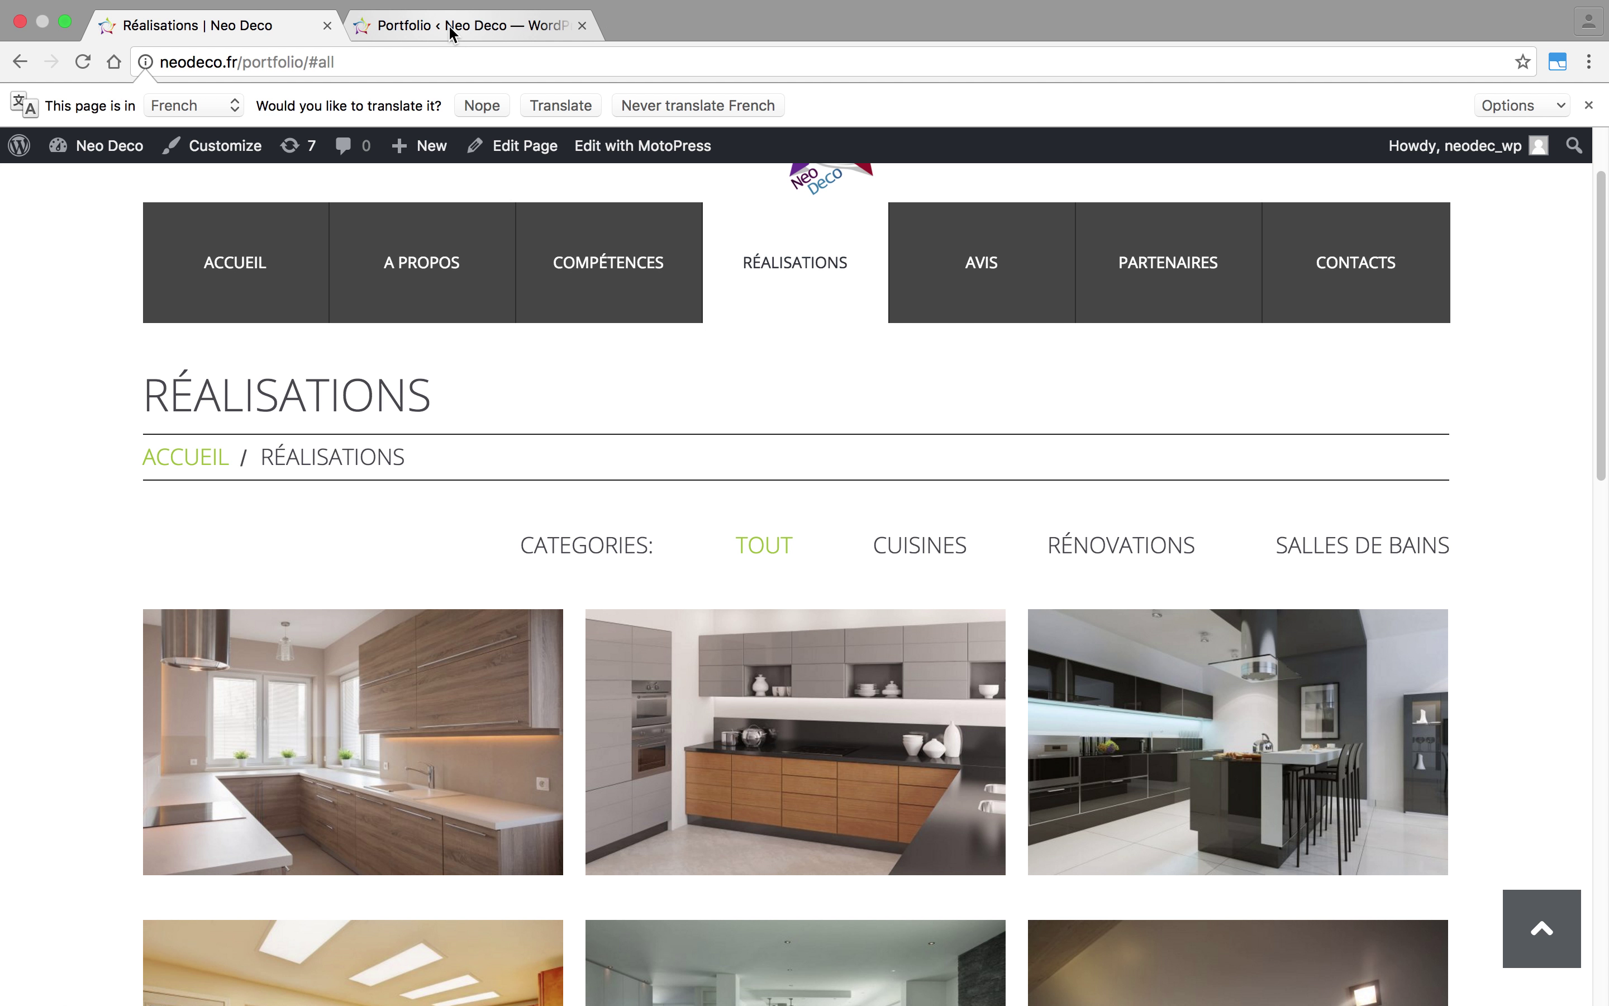
# - In the WordPress admin, set the Cherry Options Portfolio 3 columns items amount to 8 and save the options
pyautogui.click(452, 30)
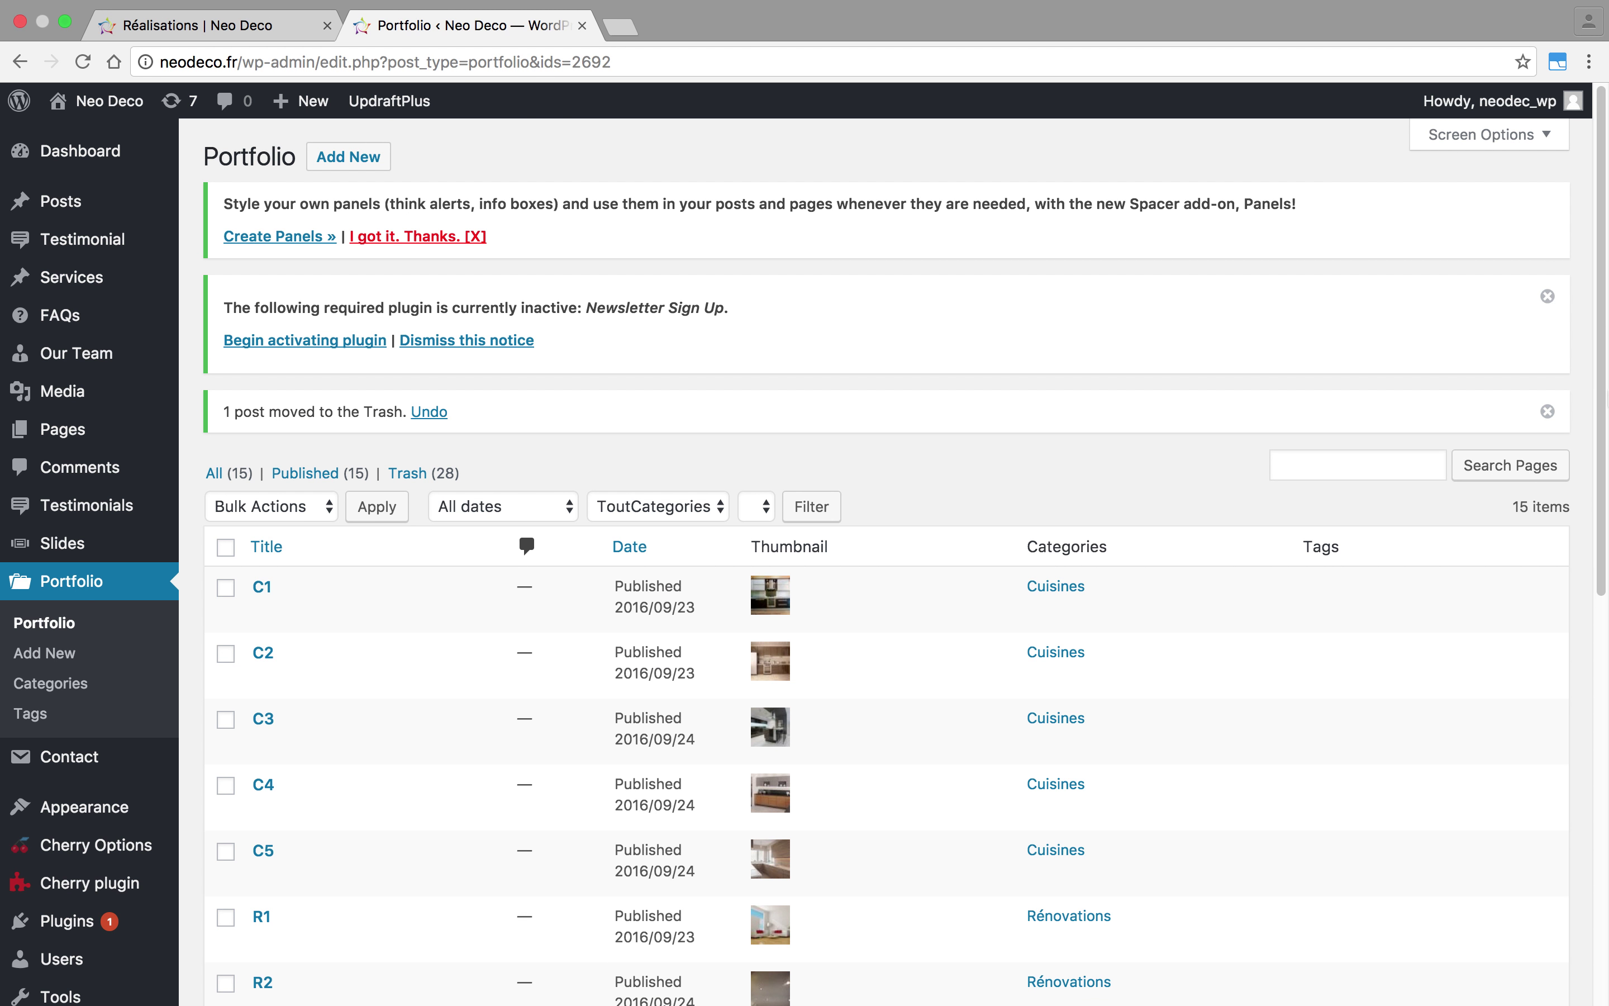
pyautogui.scroll(-4, 1604, 453)
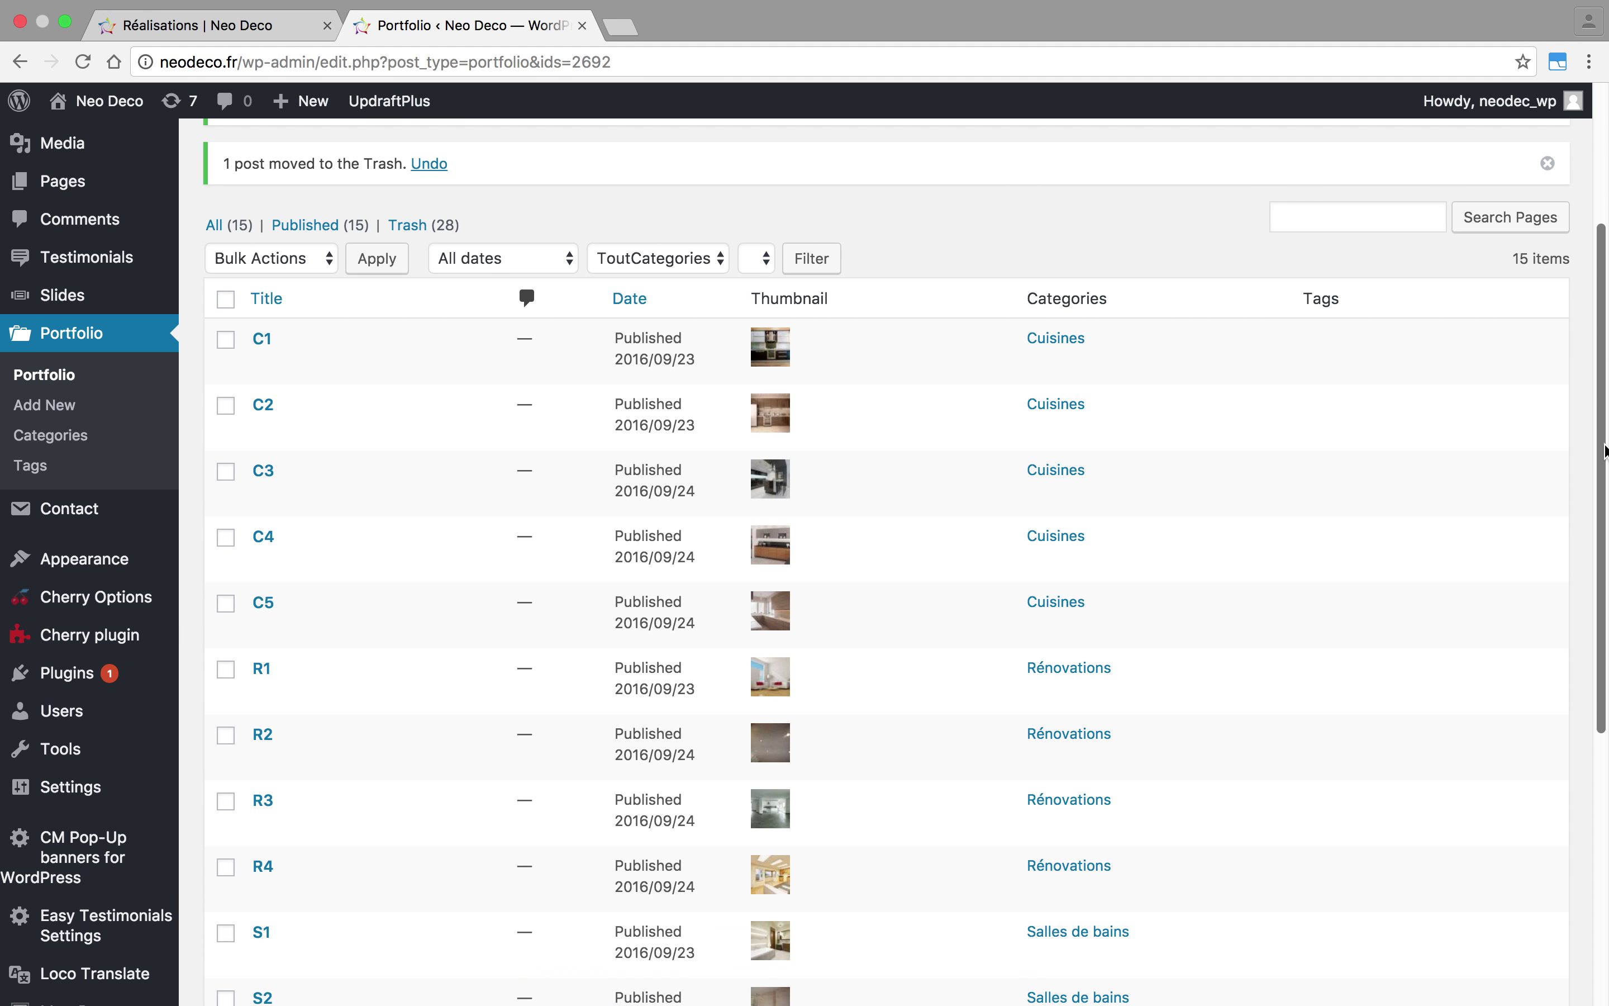
pyautogui.moveTo(272, 367)
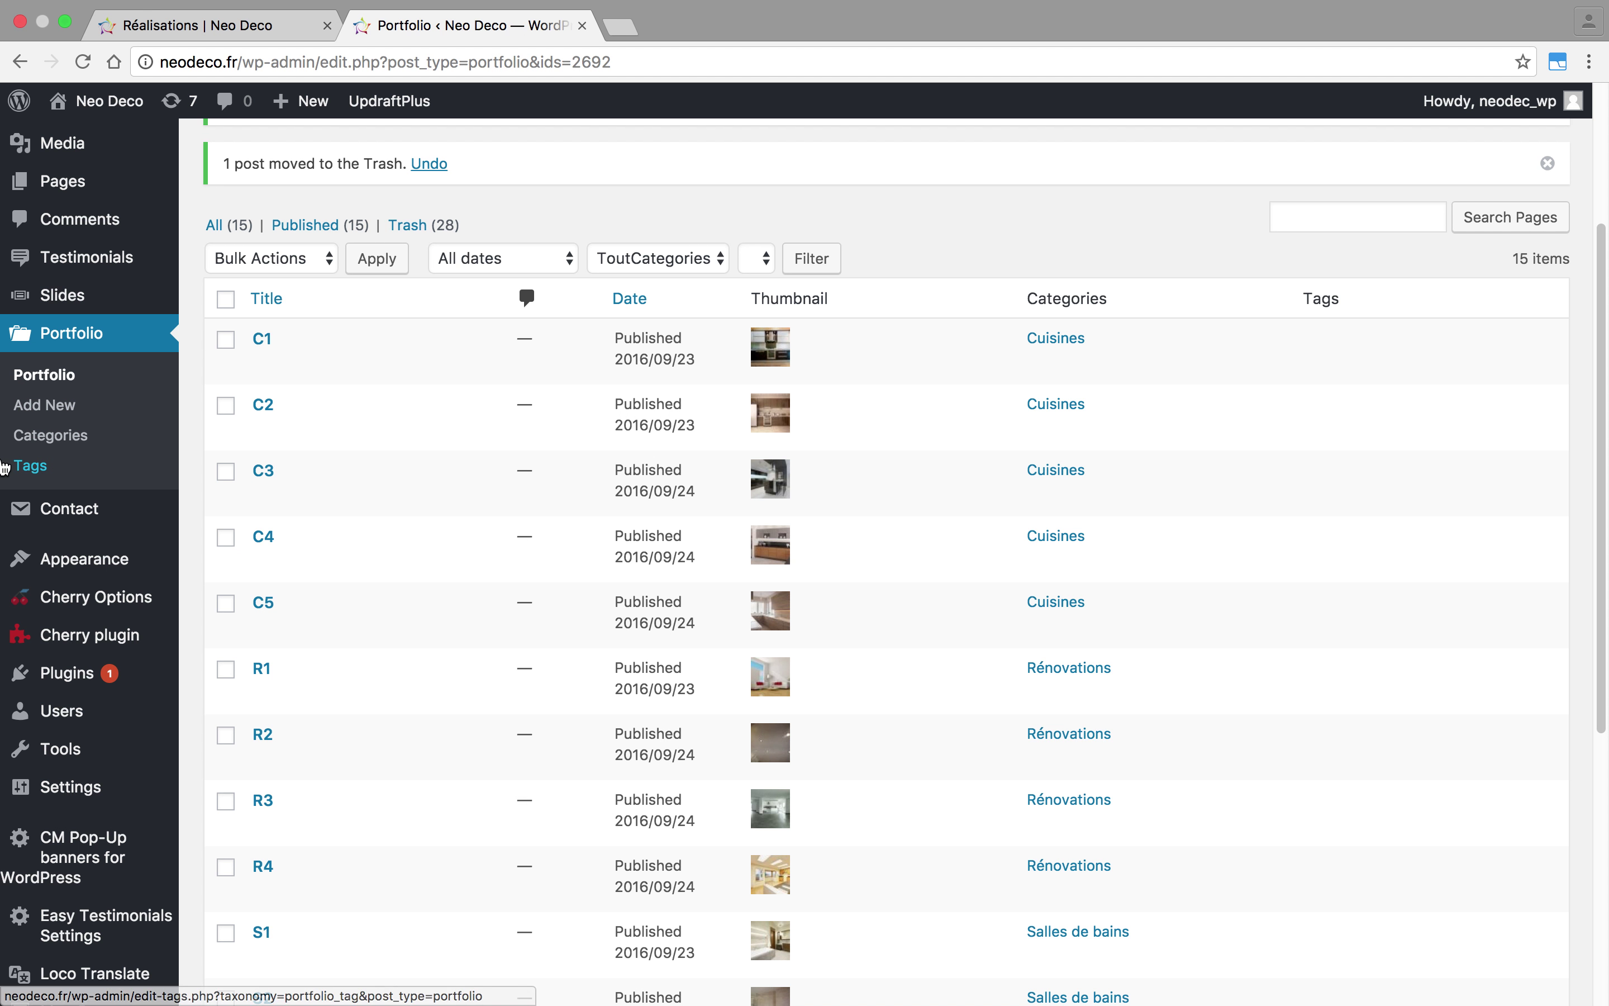
pyautogui.click(80, 598)
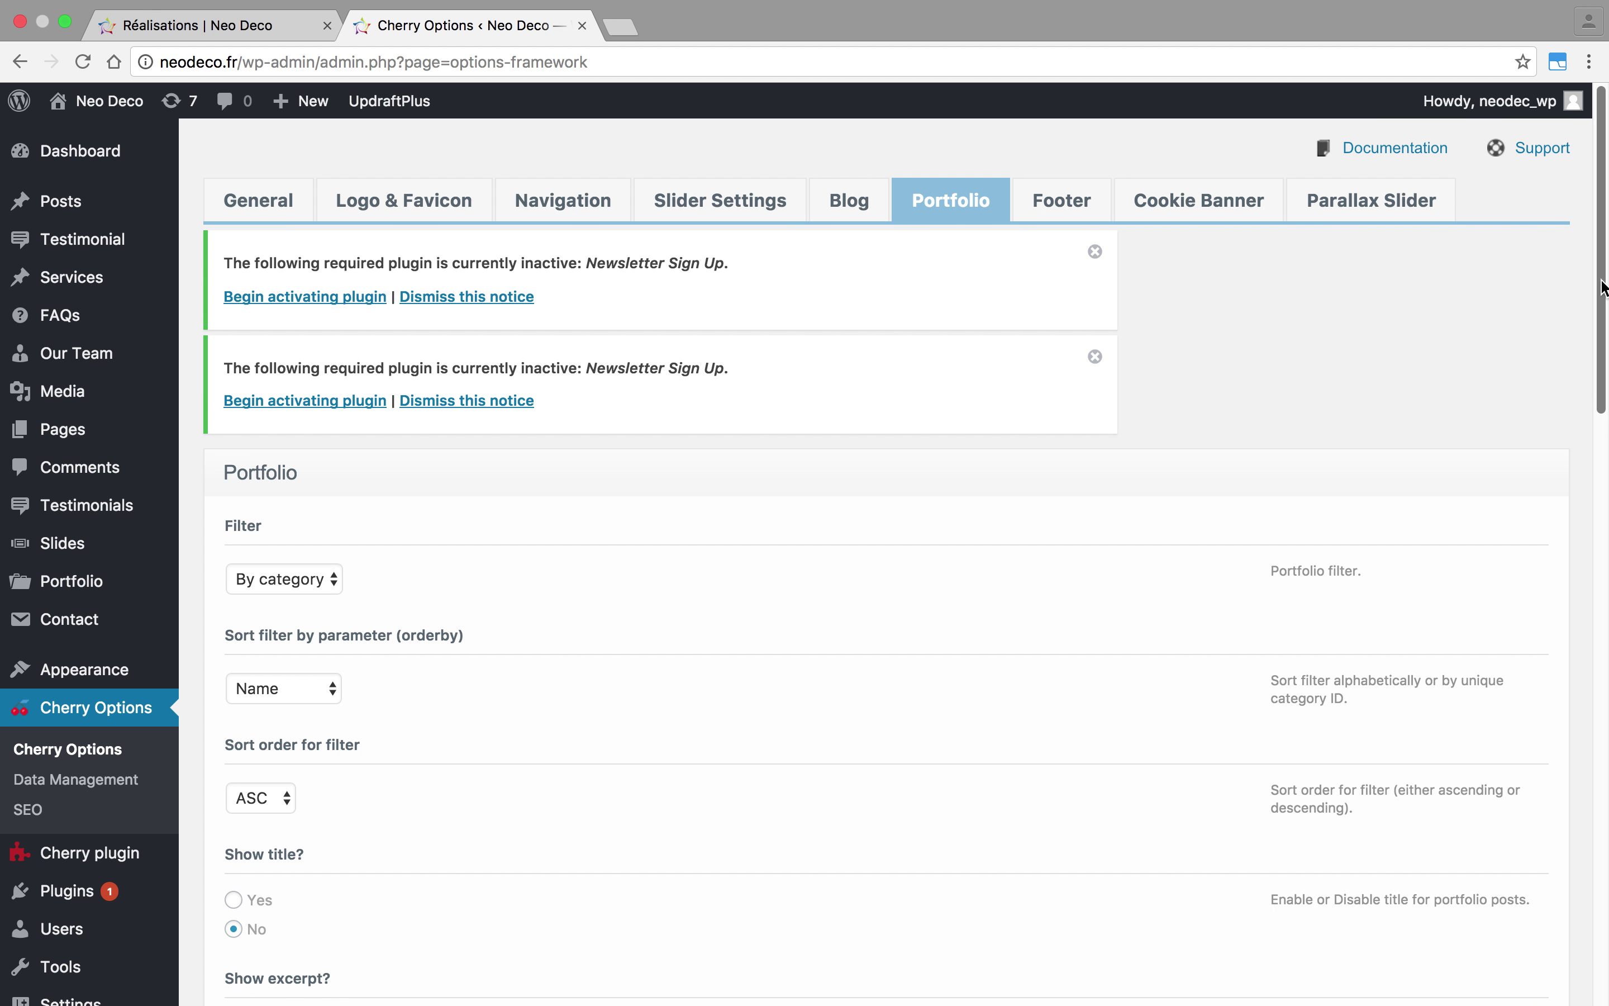
pyautogui.scroll(-15, 885, 566)
pyautogui.scroll(-8, 884, 565)
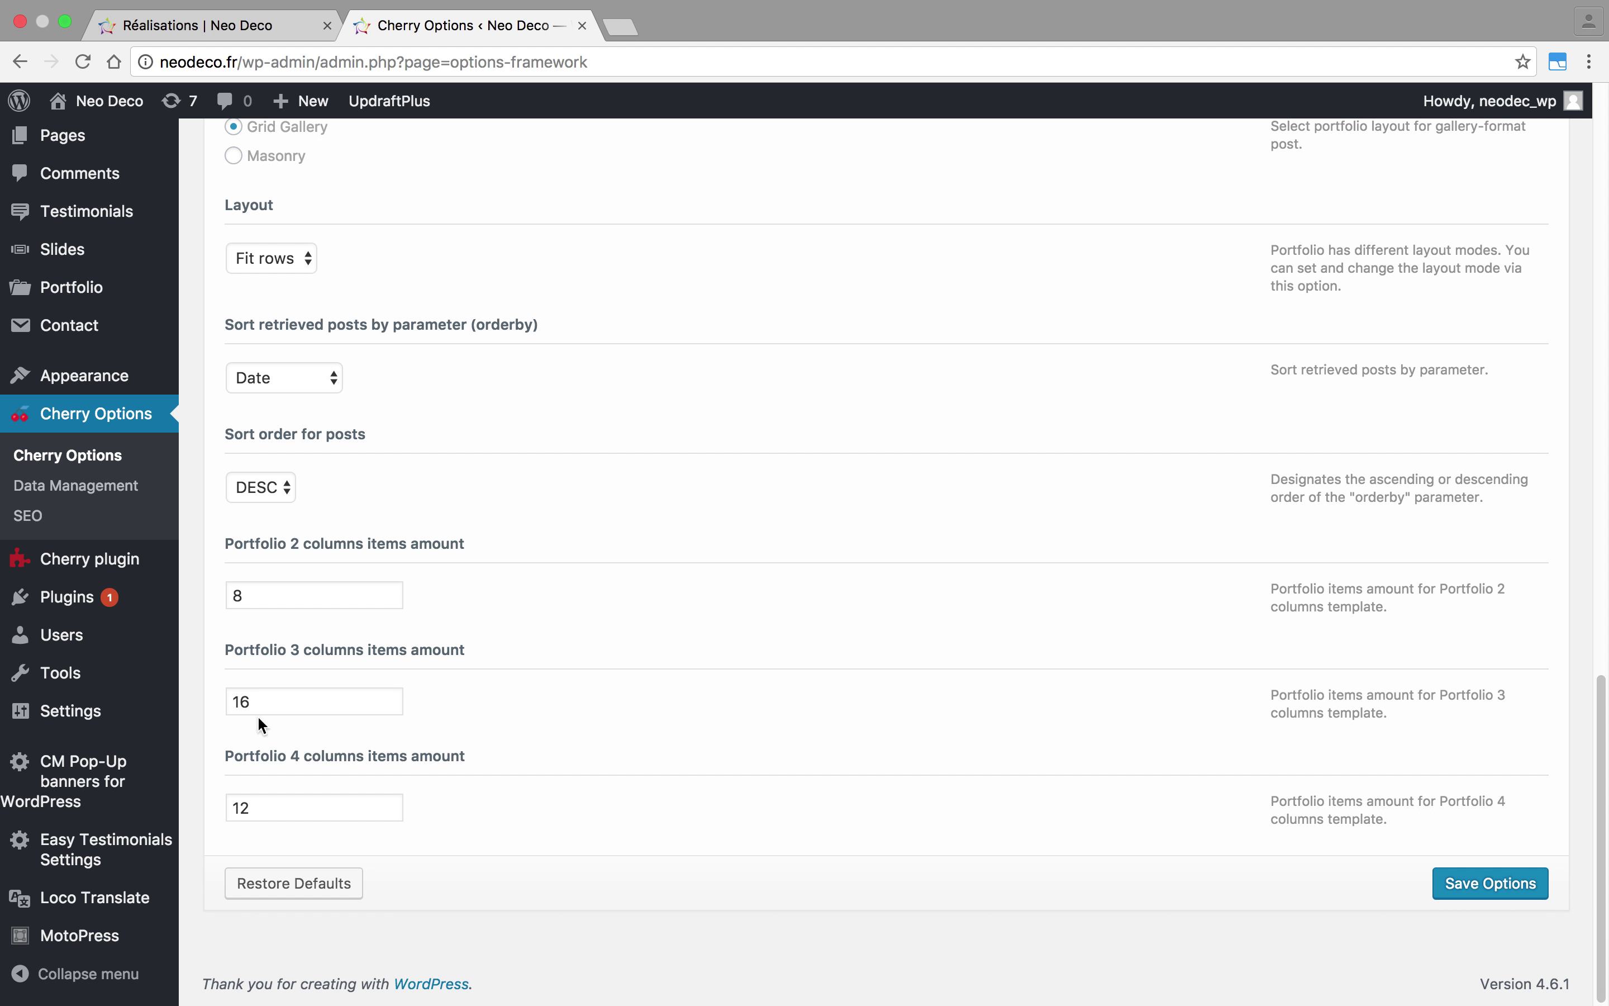
pyautogui.moveTo(226, 645); pyautogui.dragTo(433, 644)
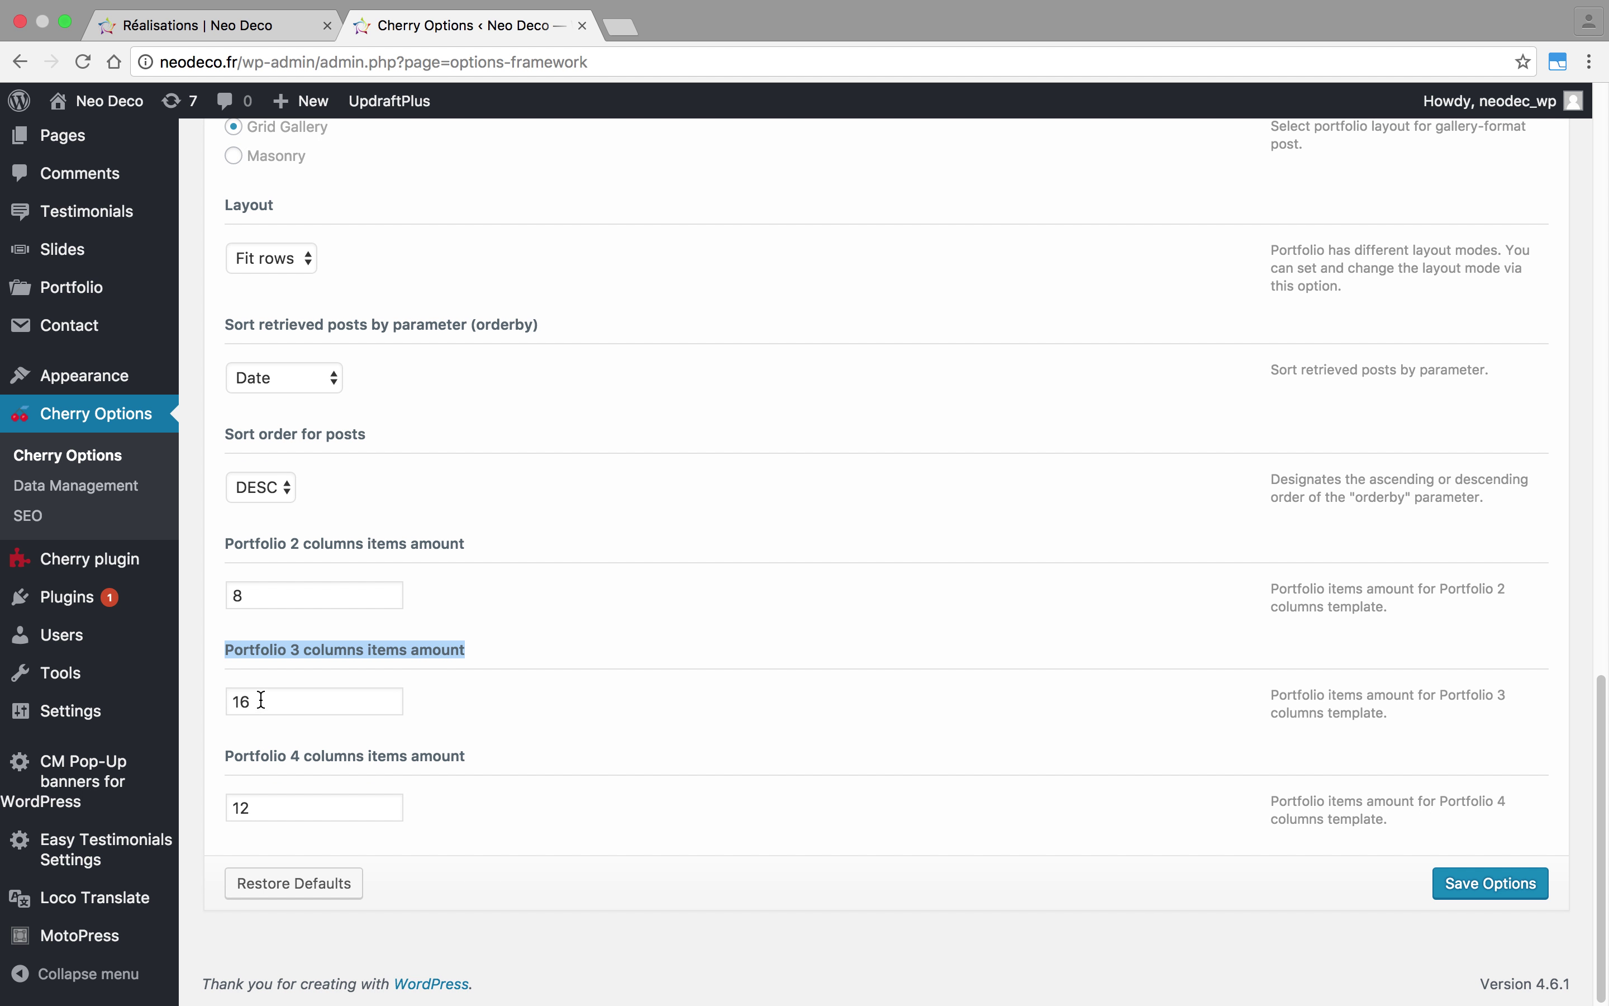
pyautogui.moveTo(278, 705); pyautogui.dragTo(204, 691)
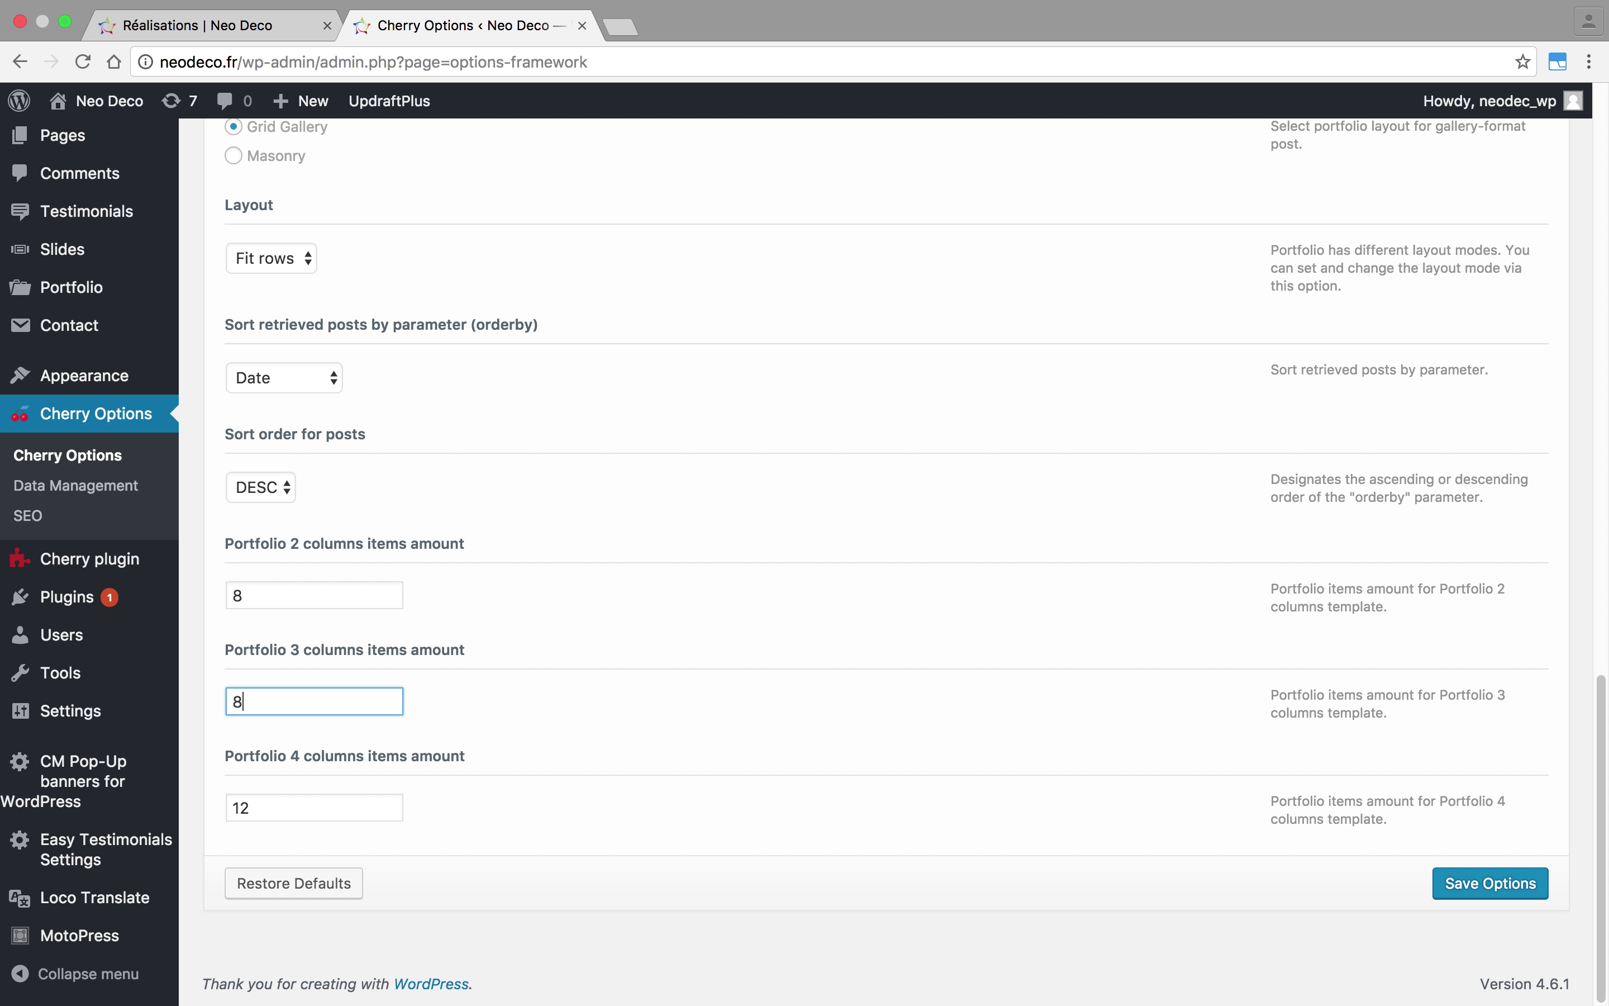
pyautogui.click(1490, 895)
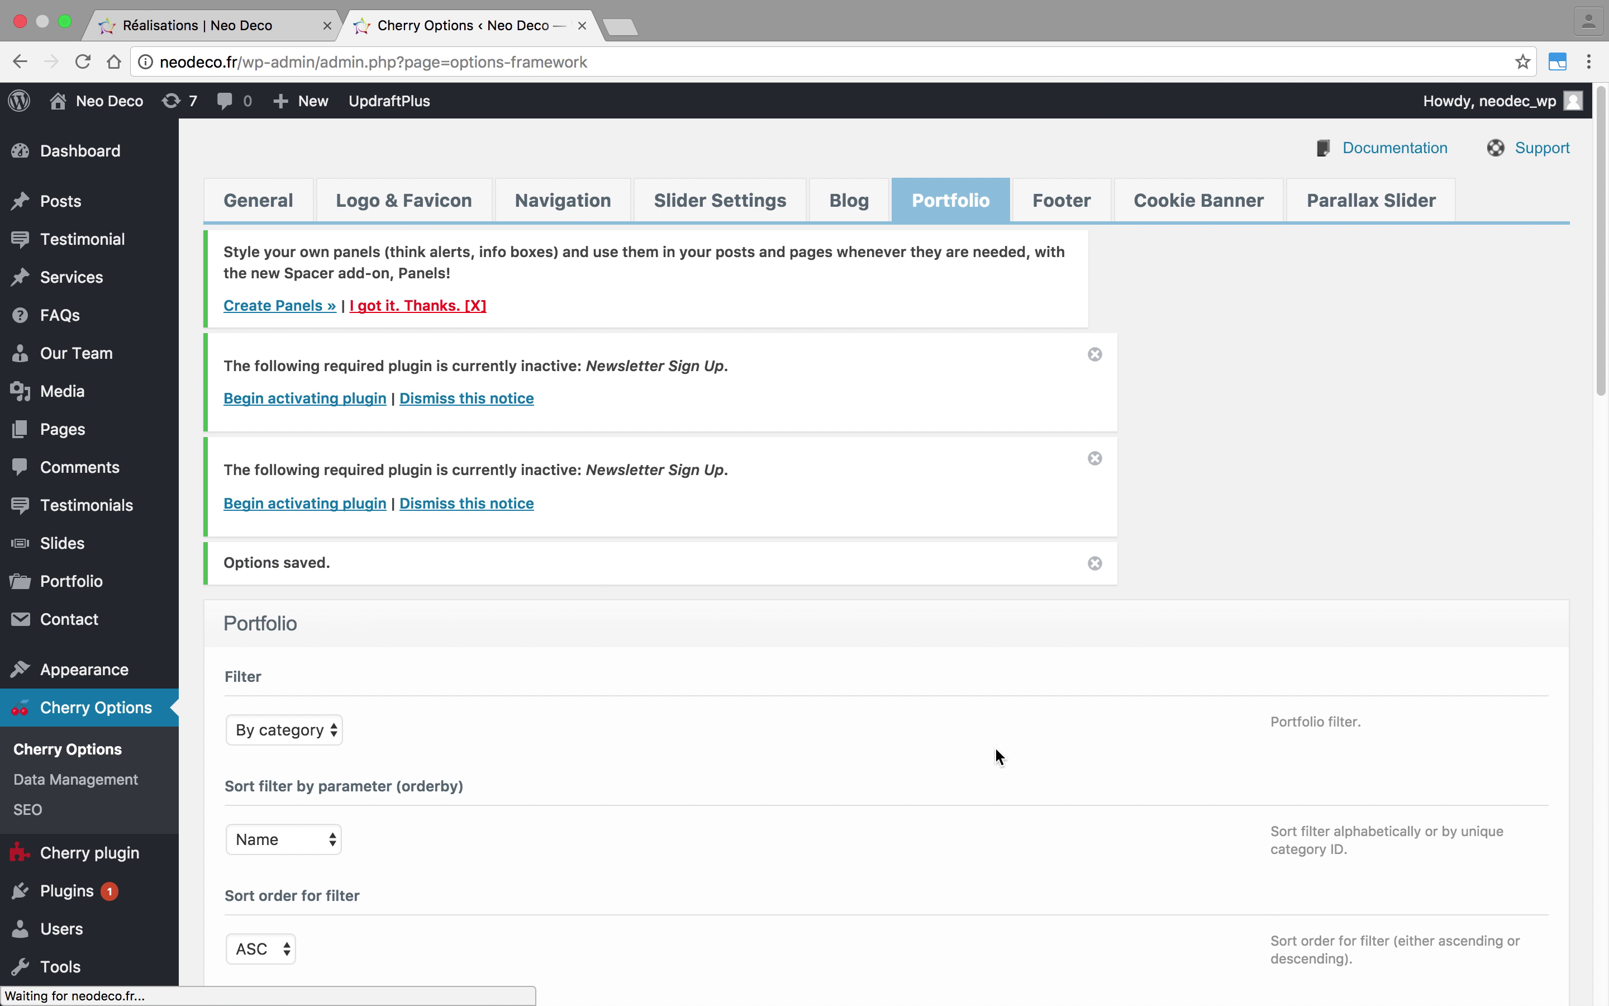
# - Reload the public Réalisations page and check how the gallery is divided, including its second page
pyautogui.click(240, 27)
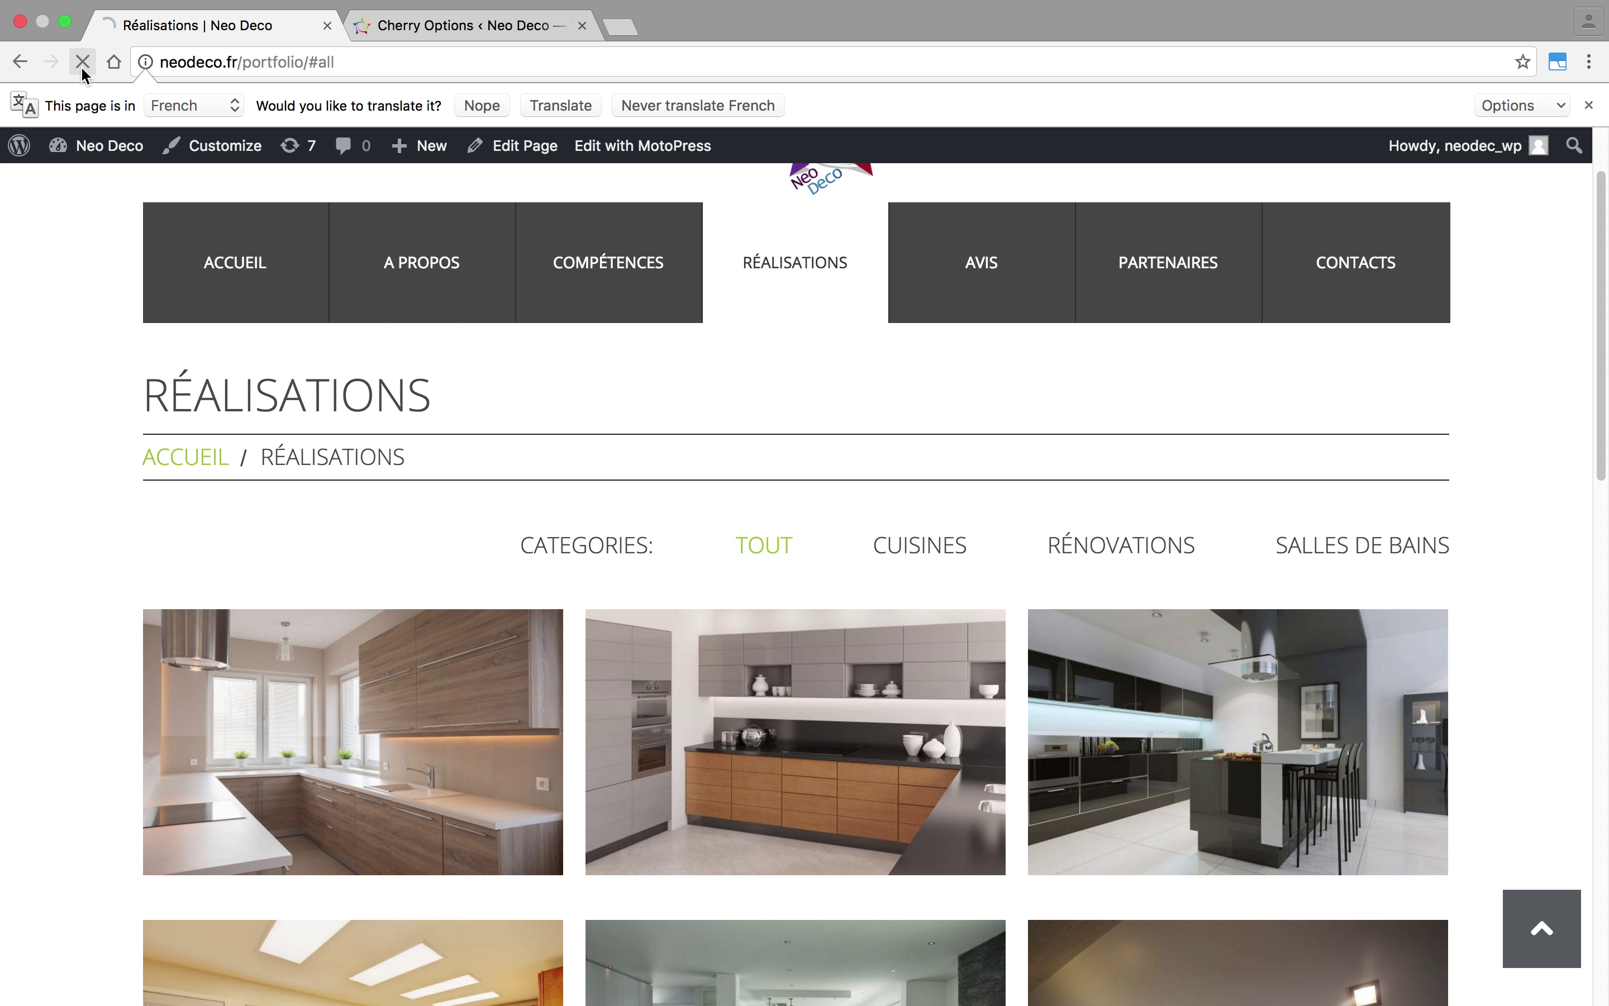
pyautogui.click(81, 63)
pyautogui.scroll(-5, 1564, 545)
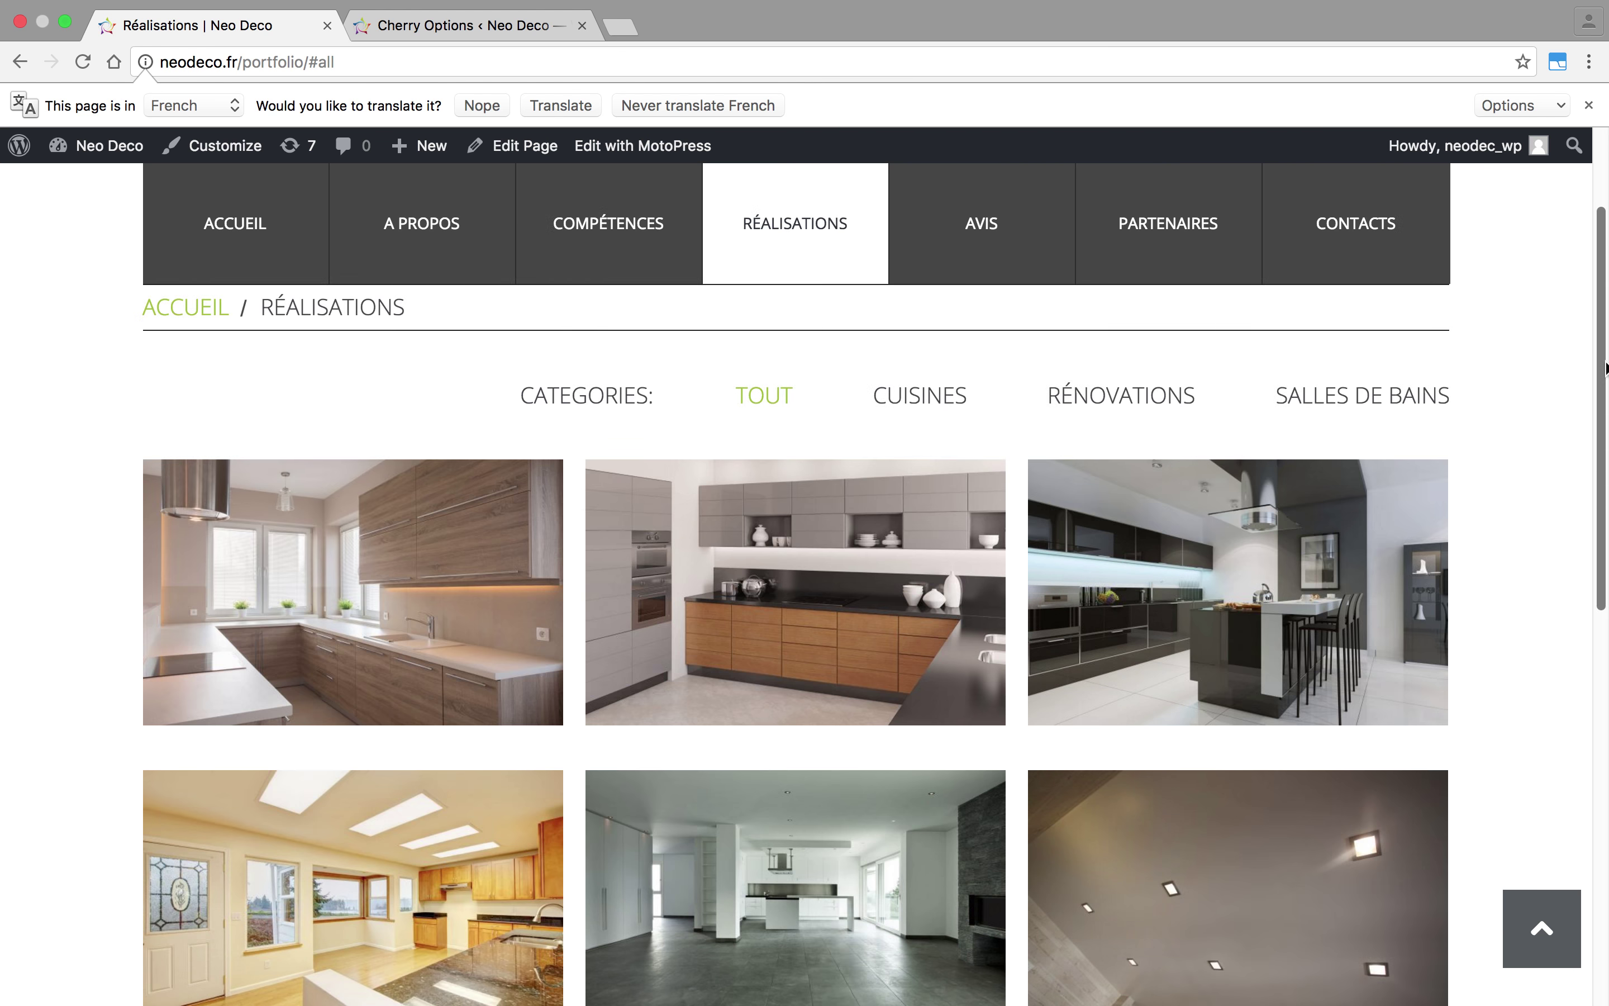
pyautogui.scroll(-5, 937, 819)
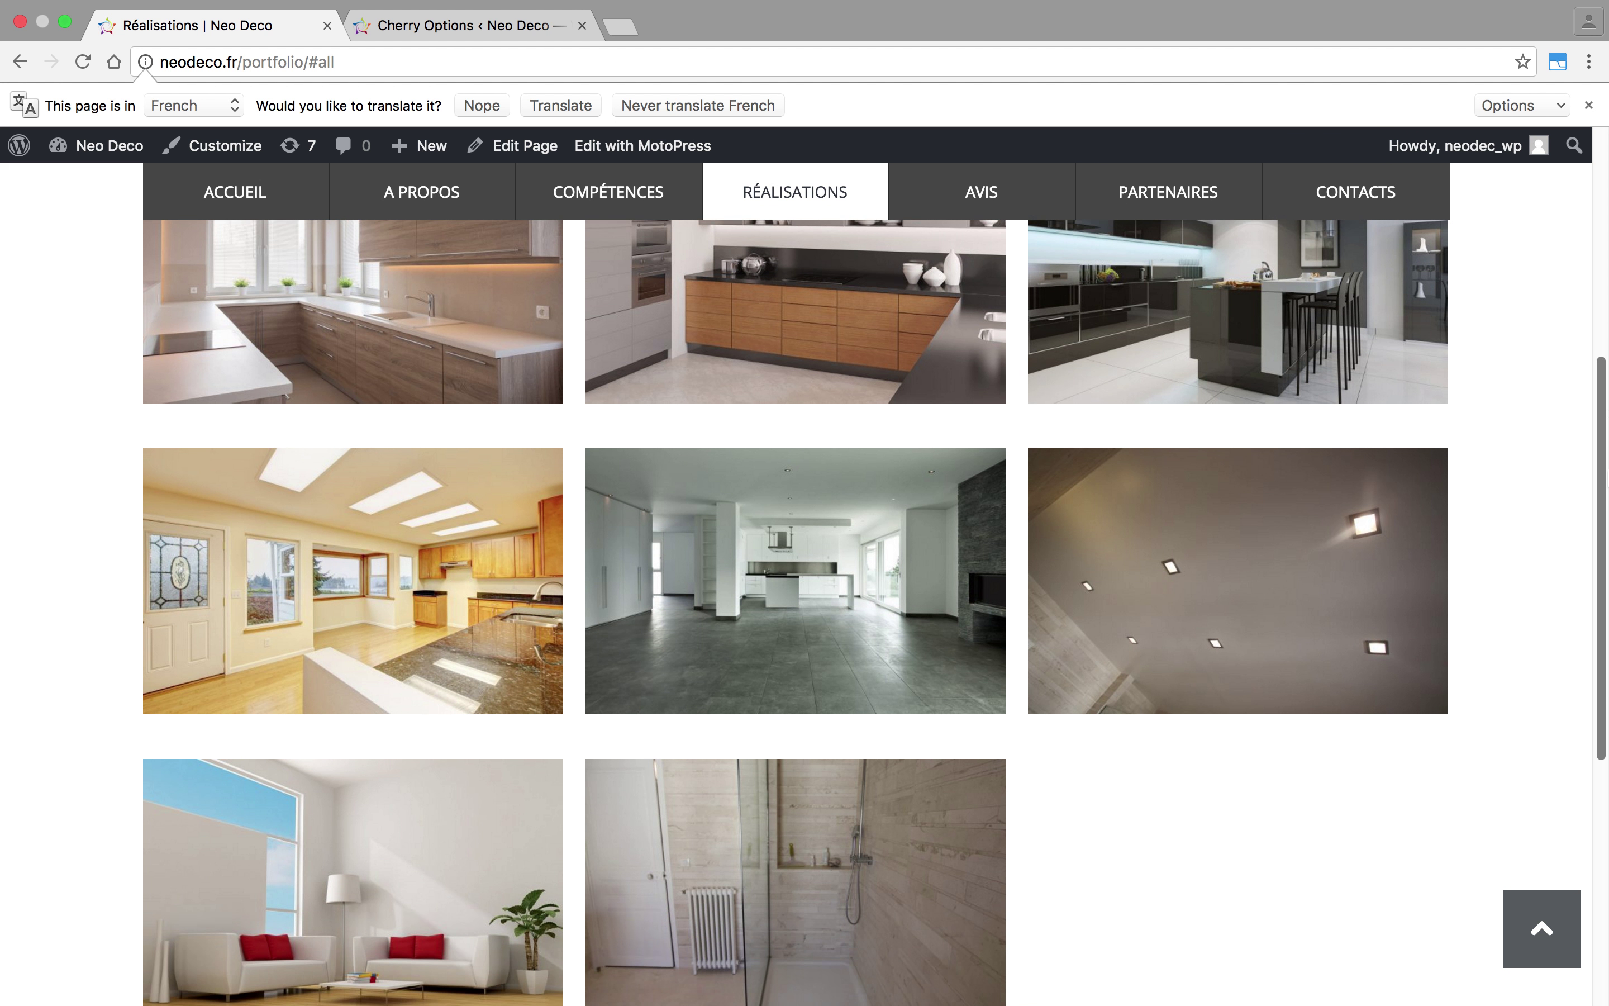
pyautogui.click(813, 839)
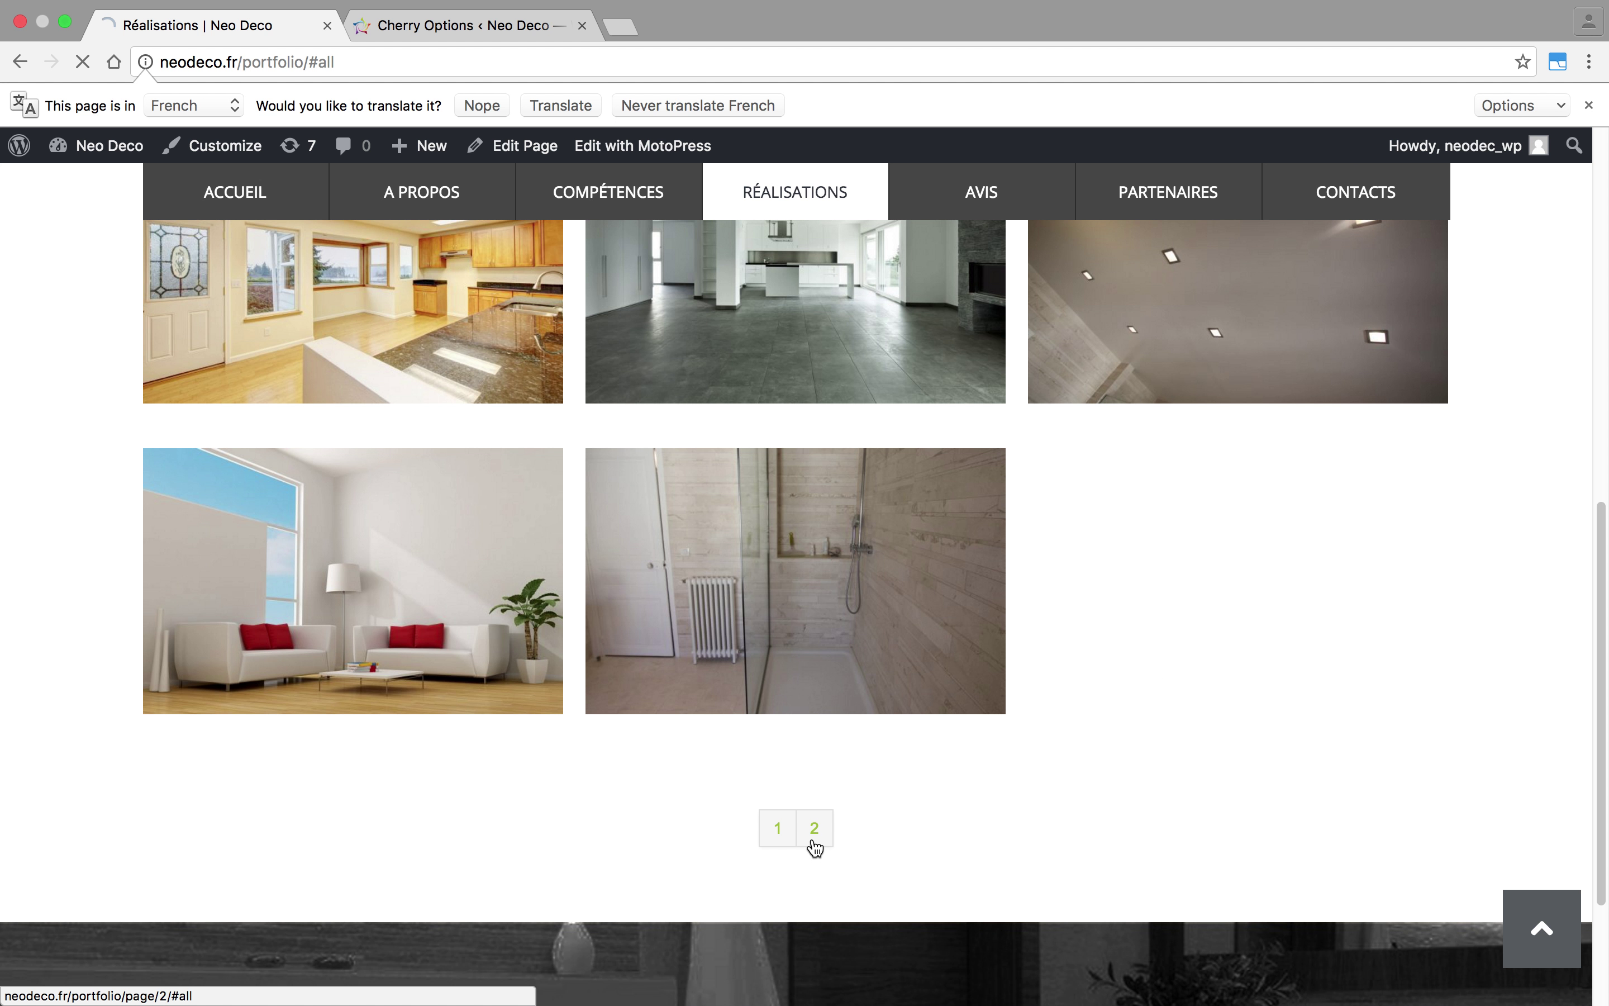
pyautogui.scroll(-10, 796, 811)
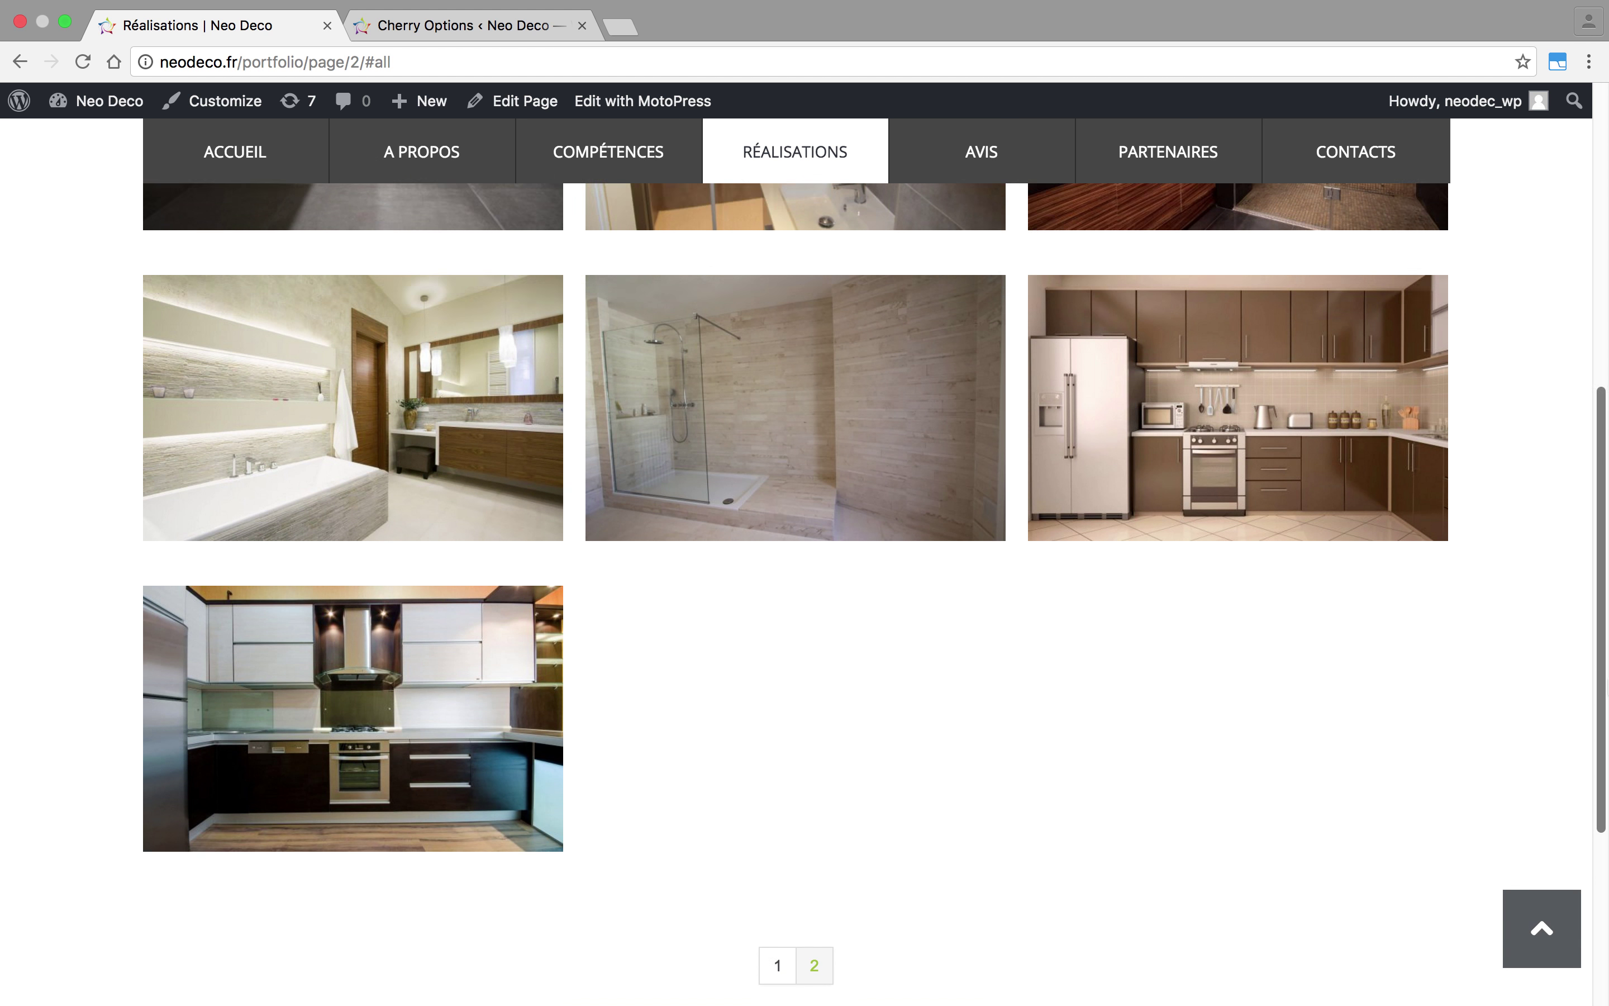
pyautogui.scroll(10, 795, 811)
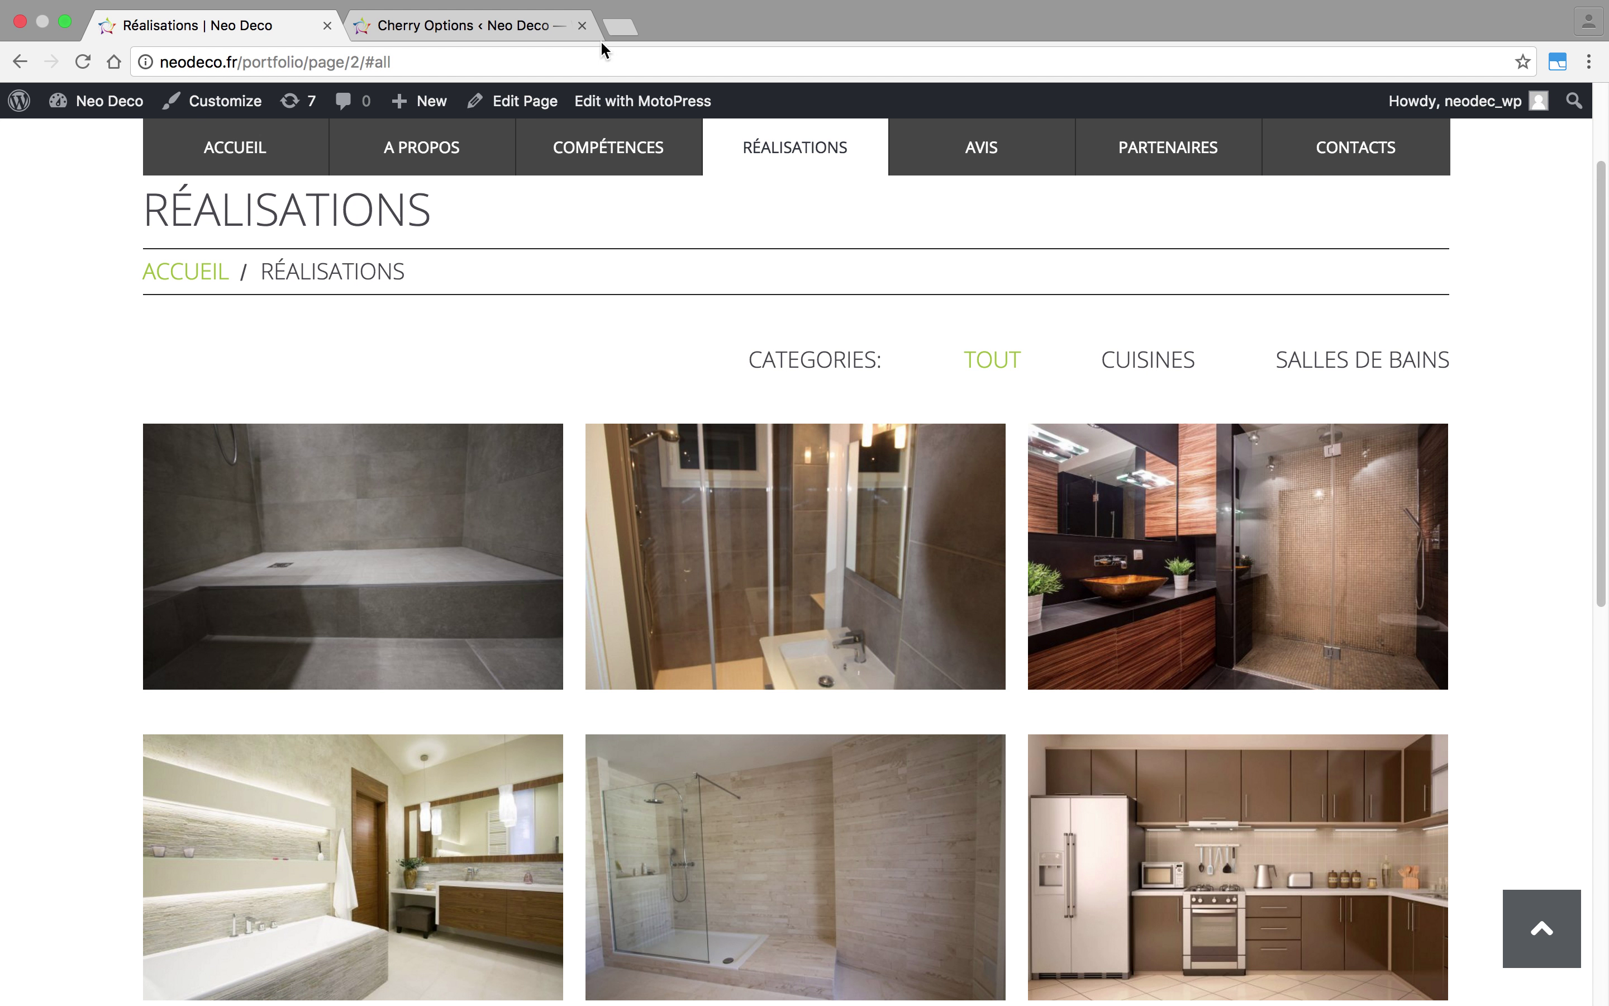
# - Back in Cherry Options, set the Portfolio 3 columns items amount to 16 and save the options
pyautogui.click(423, 27)
pyautogui.scroll(-20, 1229, 464)
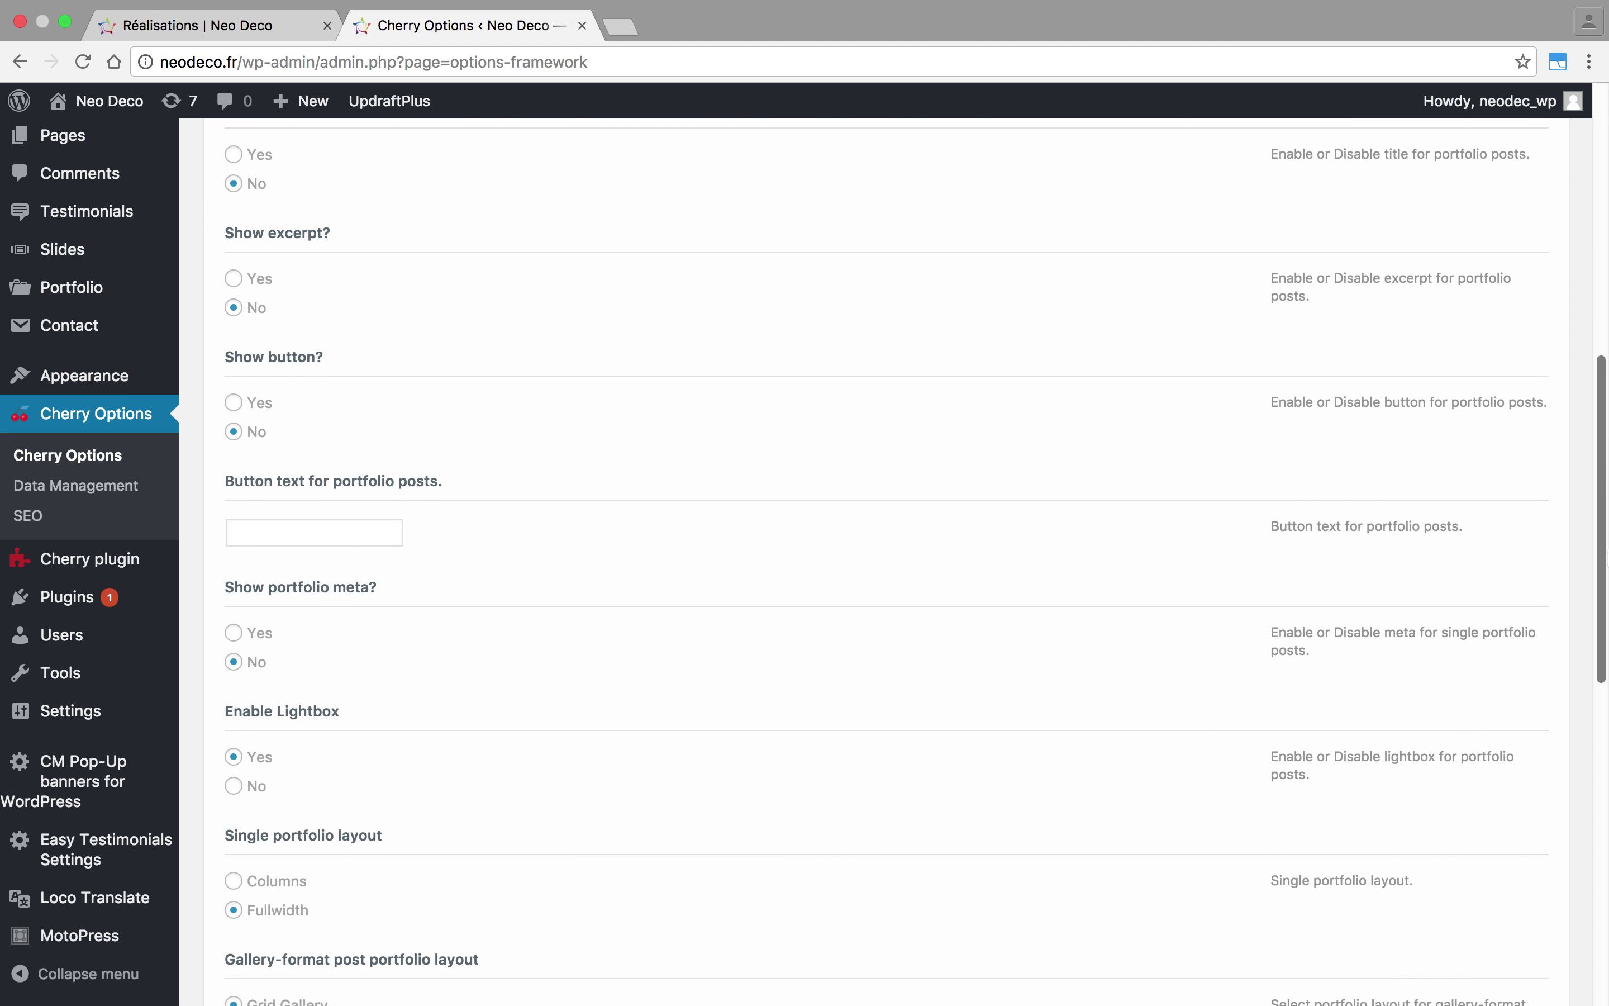
pyautogui.scroll(-4, 1229, 464)
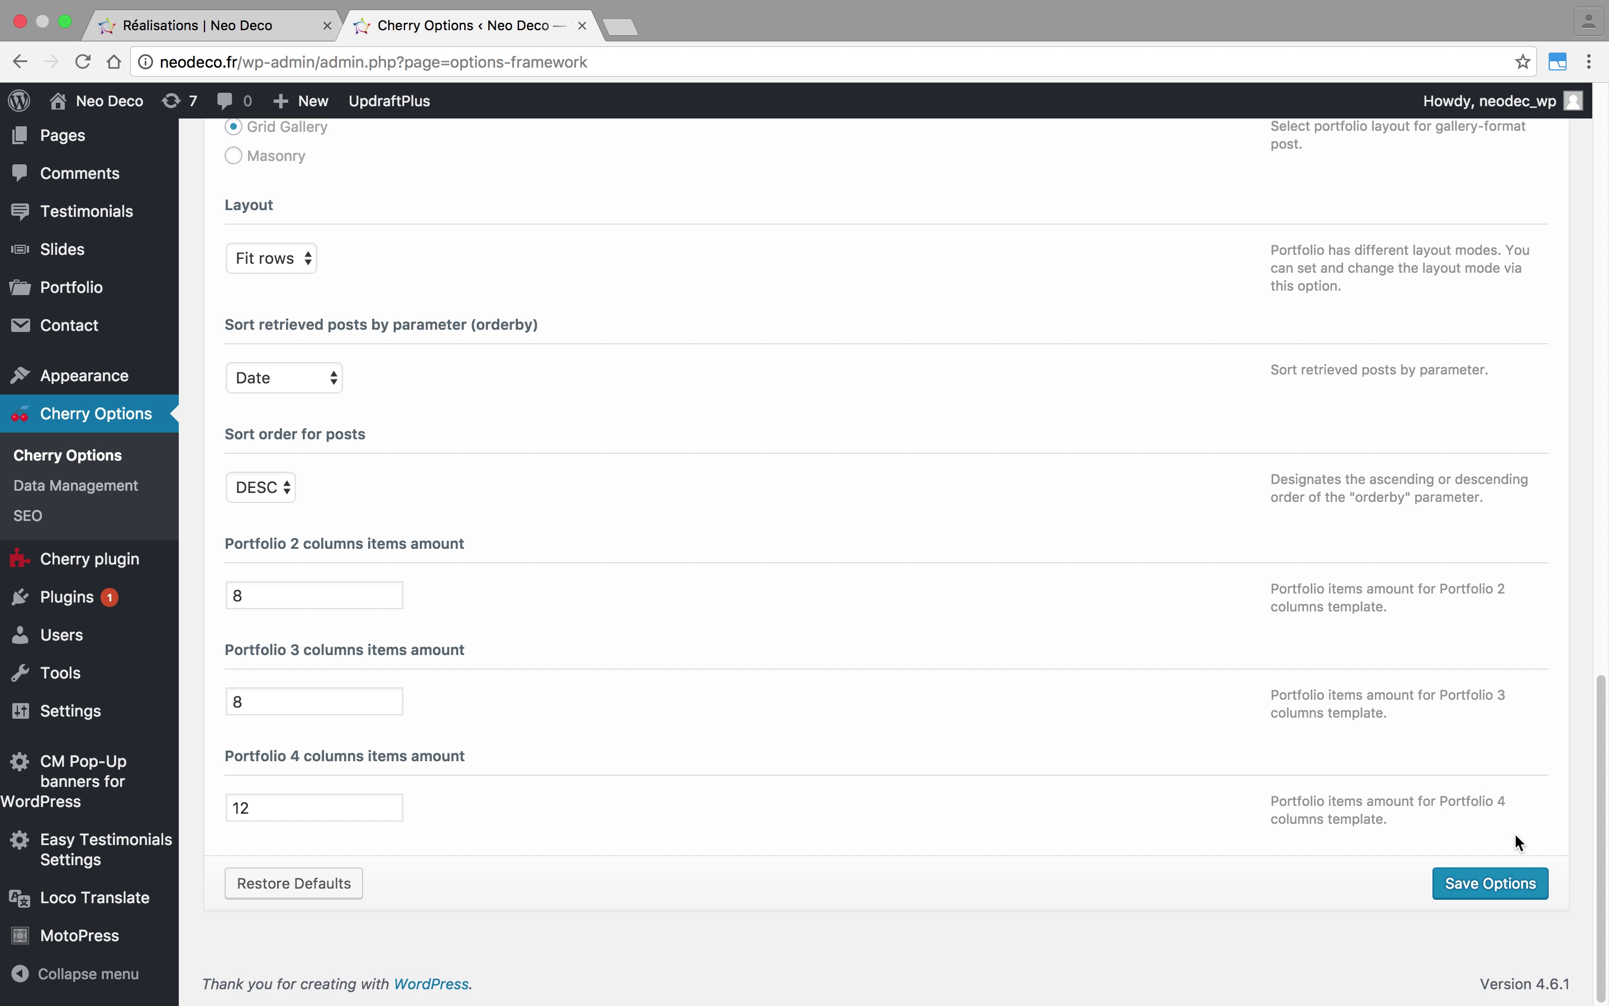
pyautogui.moveTo(236, 649); pyautogui.dragTo(408, 661)
pyautogui.click(454, 648)
pyautogui.press('Tab')
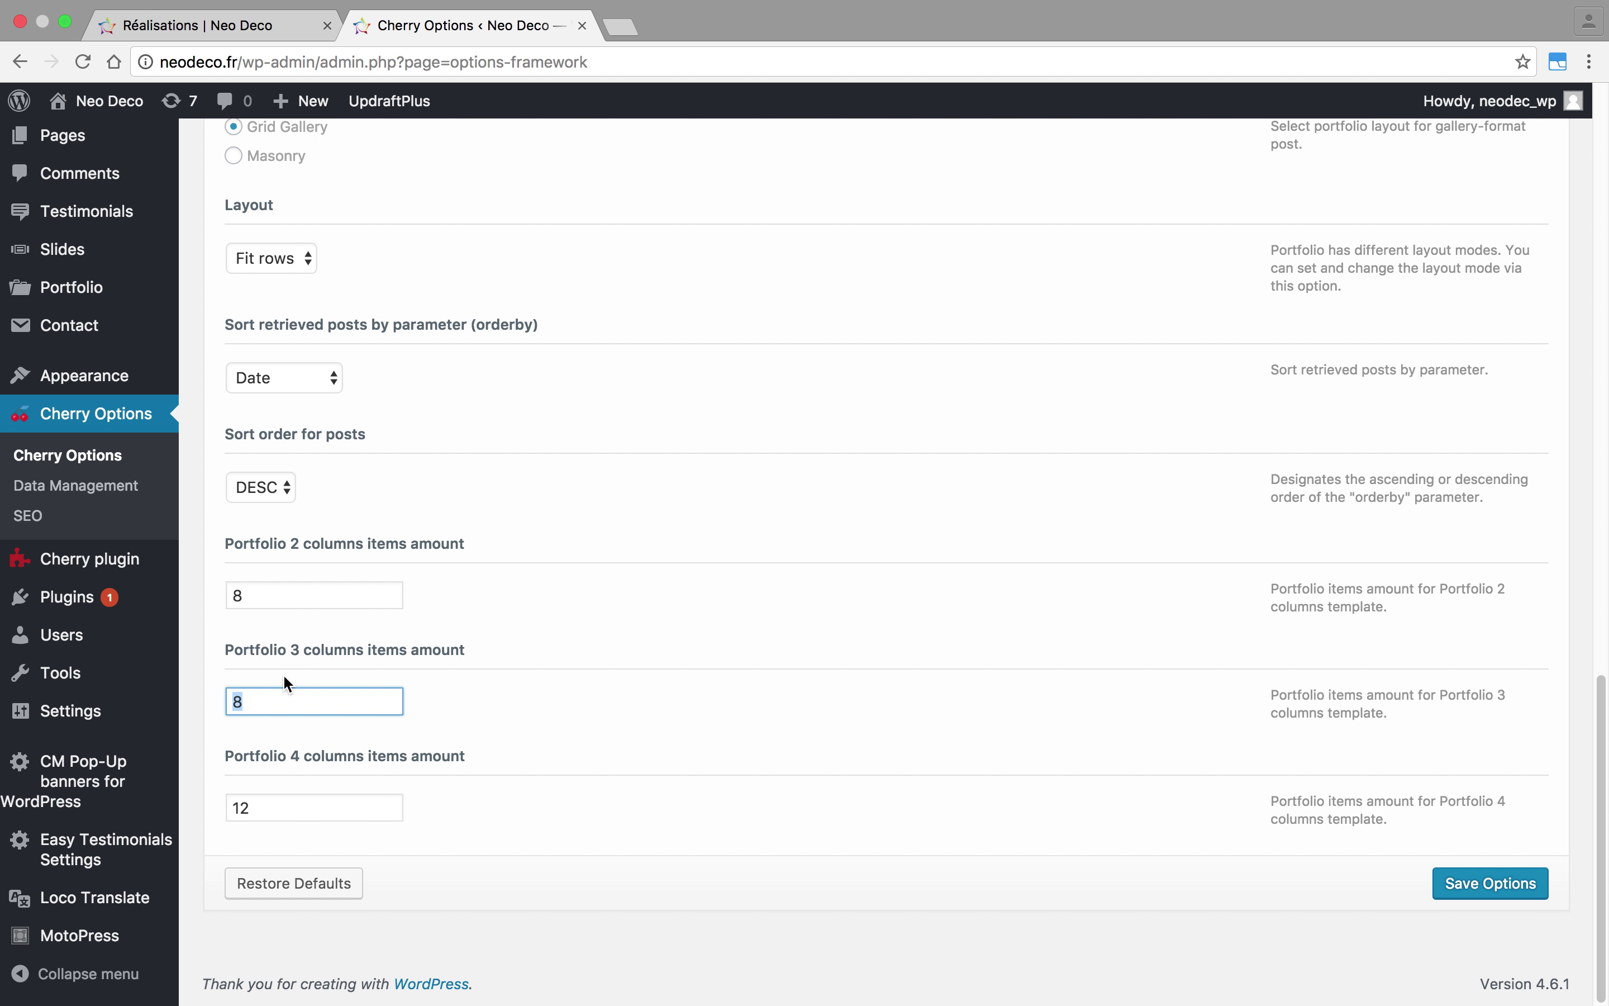
pyautogui.write('16')
pyautogui.click(1490, 884)
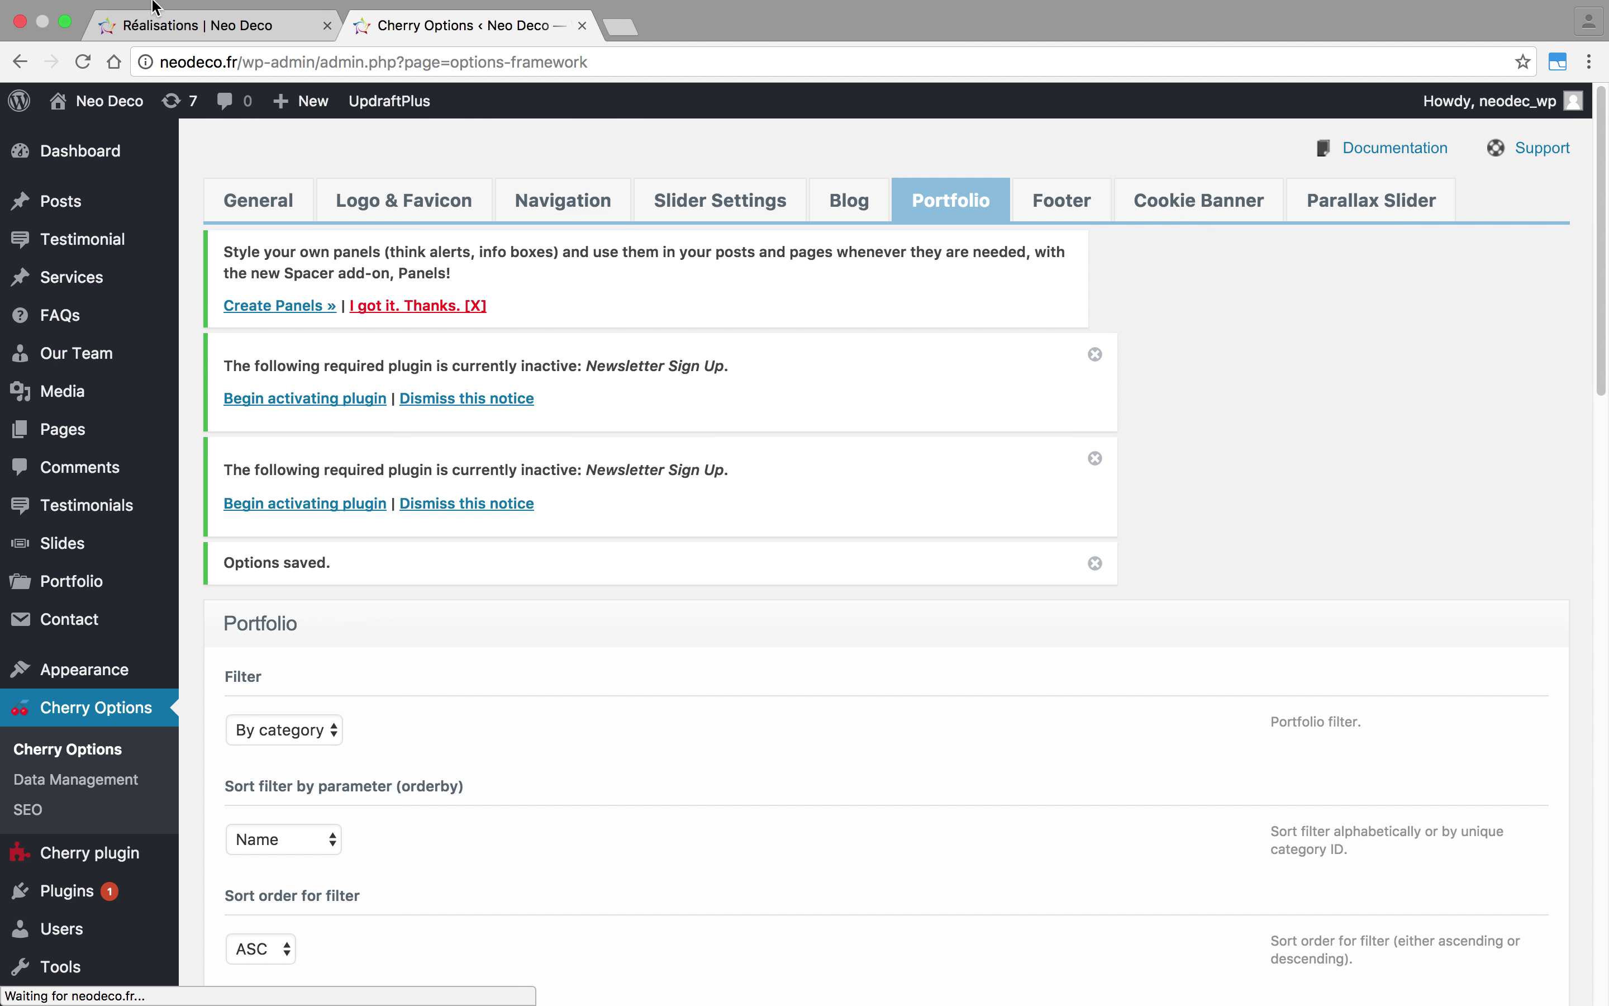
# - Reload the public gallery, reopen Réalisations from its first page and look through all the images
pyautogui.click(147, 25)
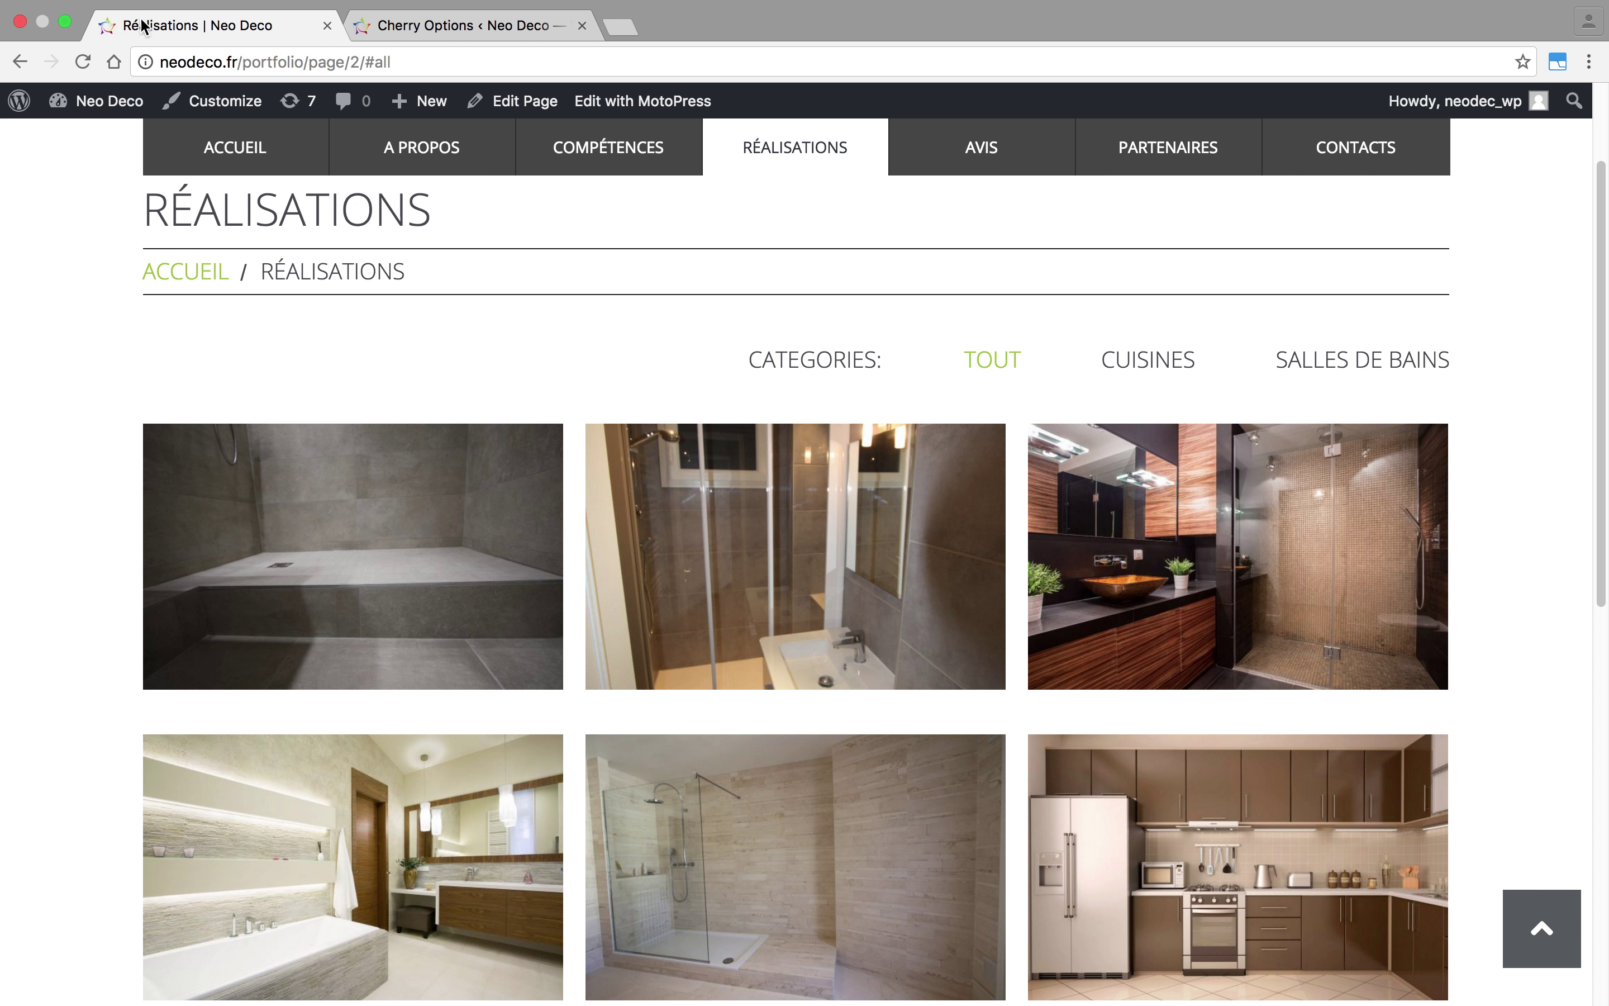
pyautogui.click(83, 62)
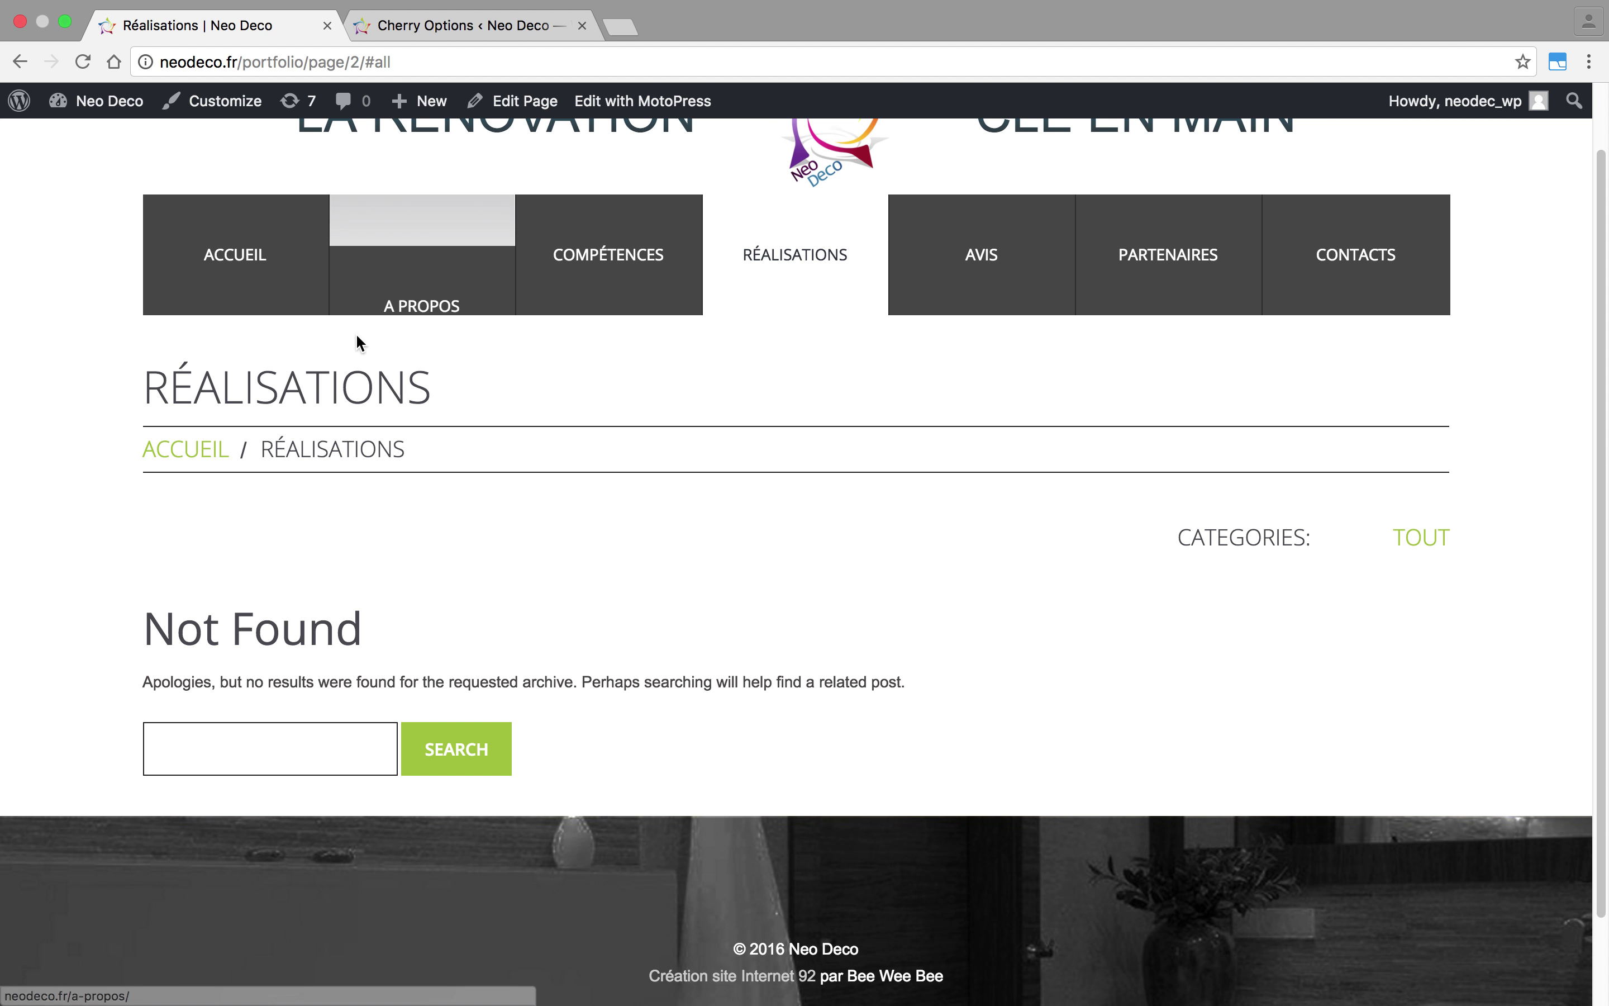
pyautogui.click(791, 258)
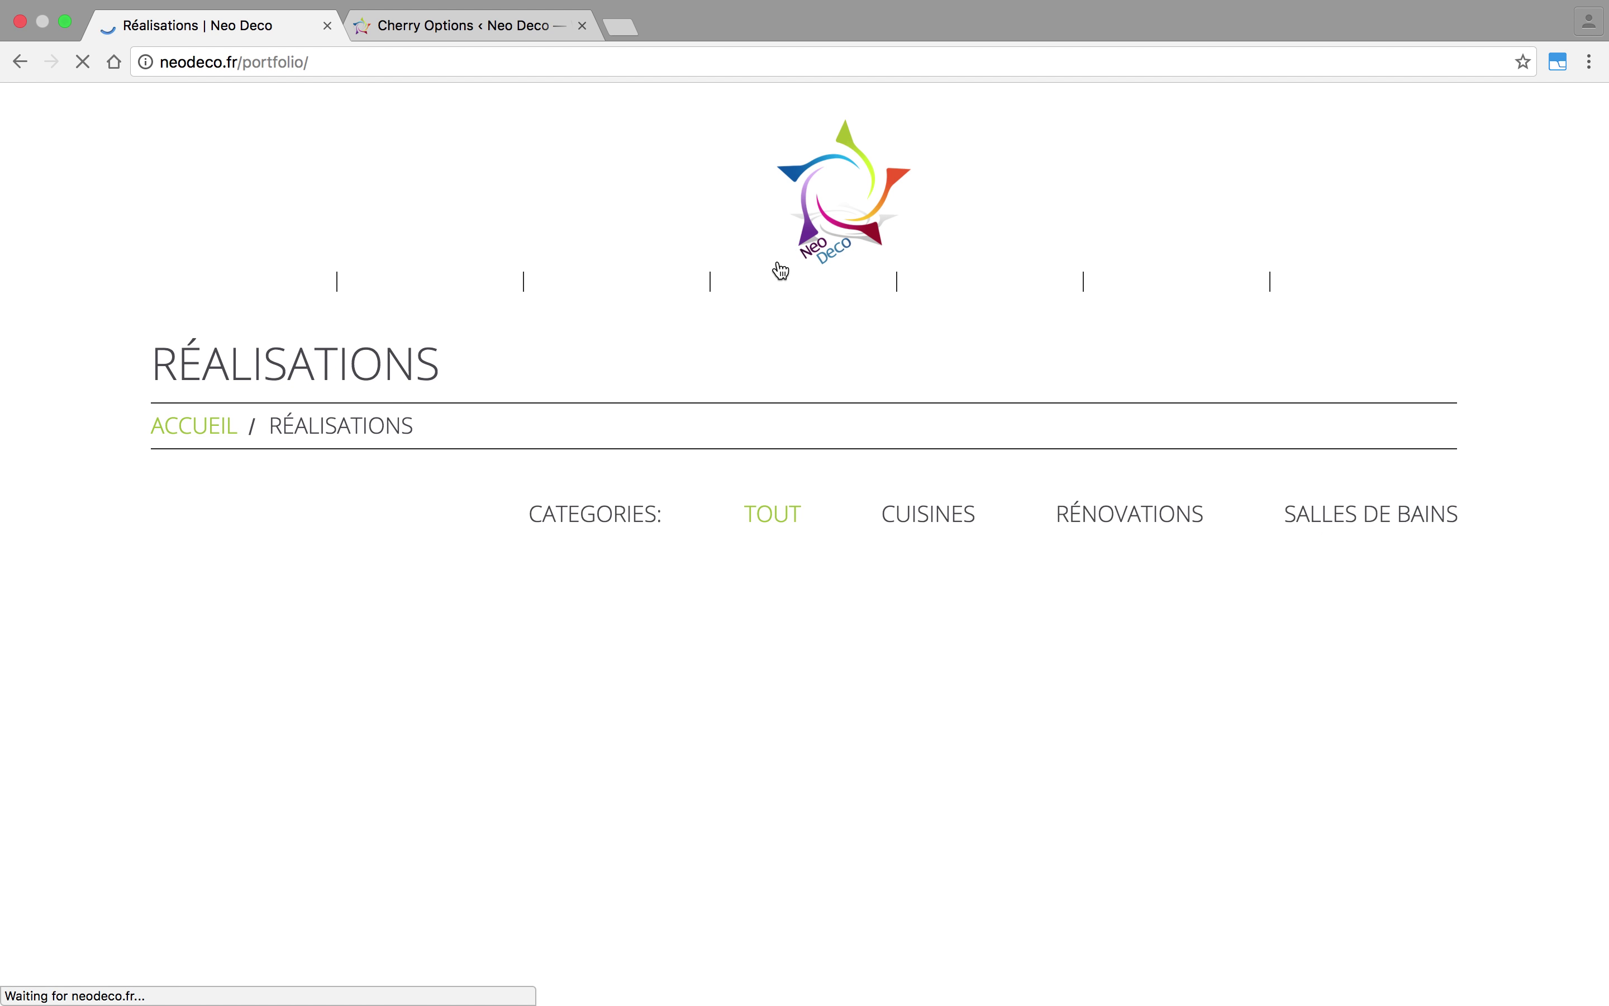
pyautogui.scroll(-15, 798, 612)
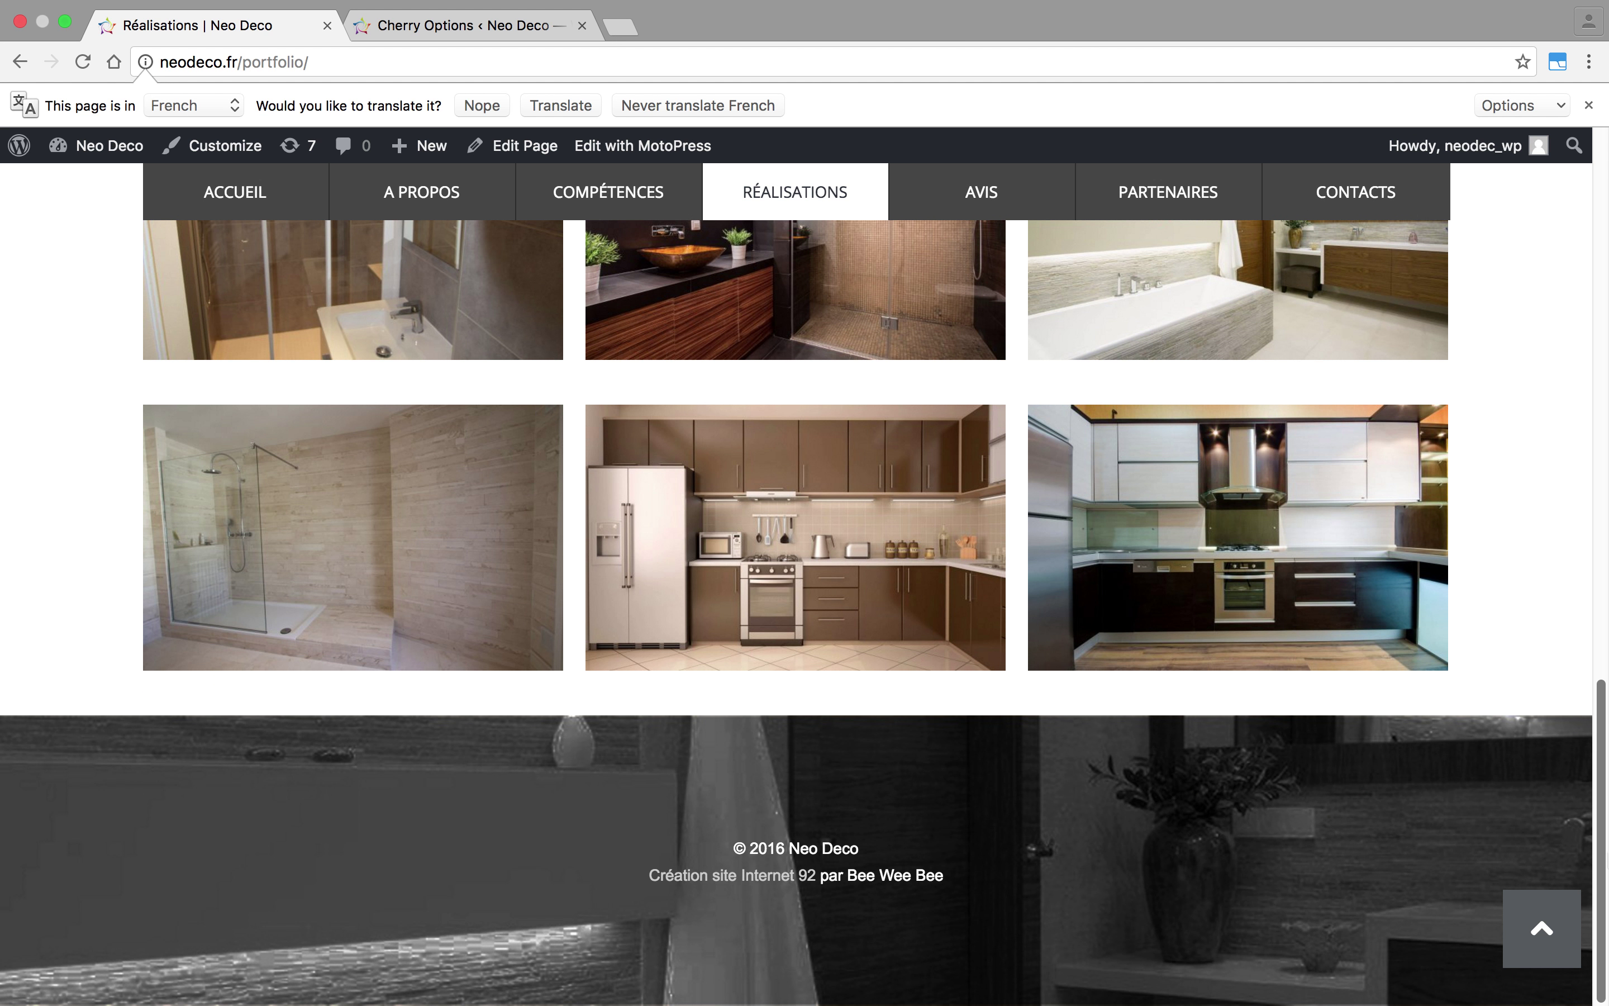
pyautogui.scroll(5, 798, 612)
pyautogui.scroll(5, 1575, 436)
pyautogui.scroll(2, 1565, 341)
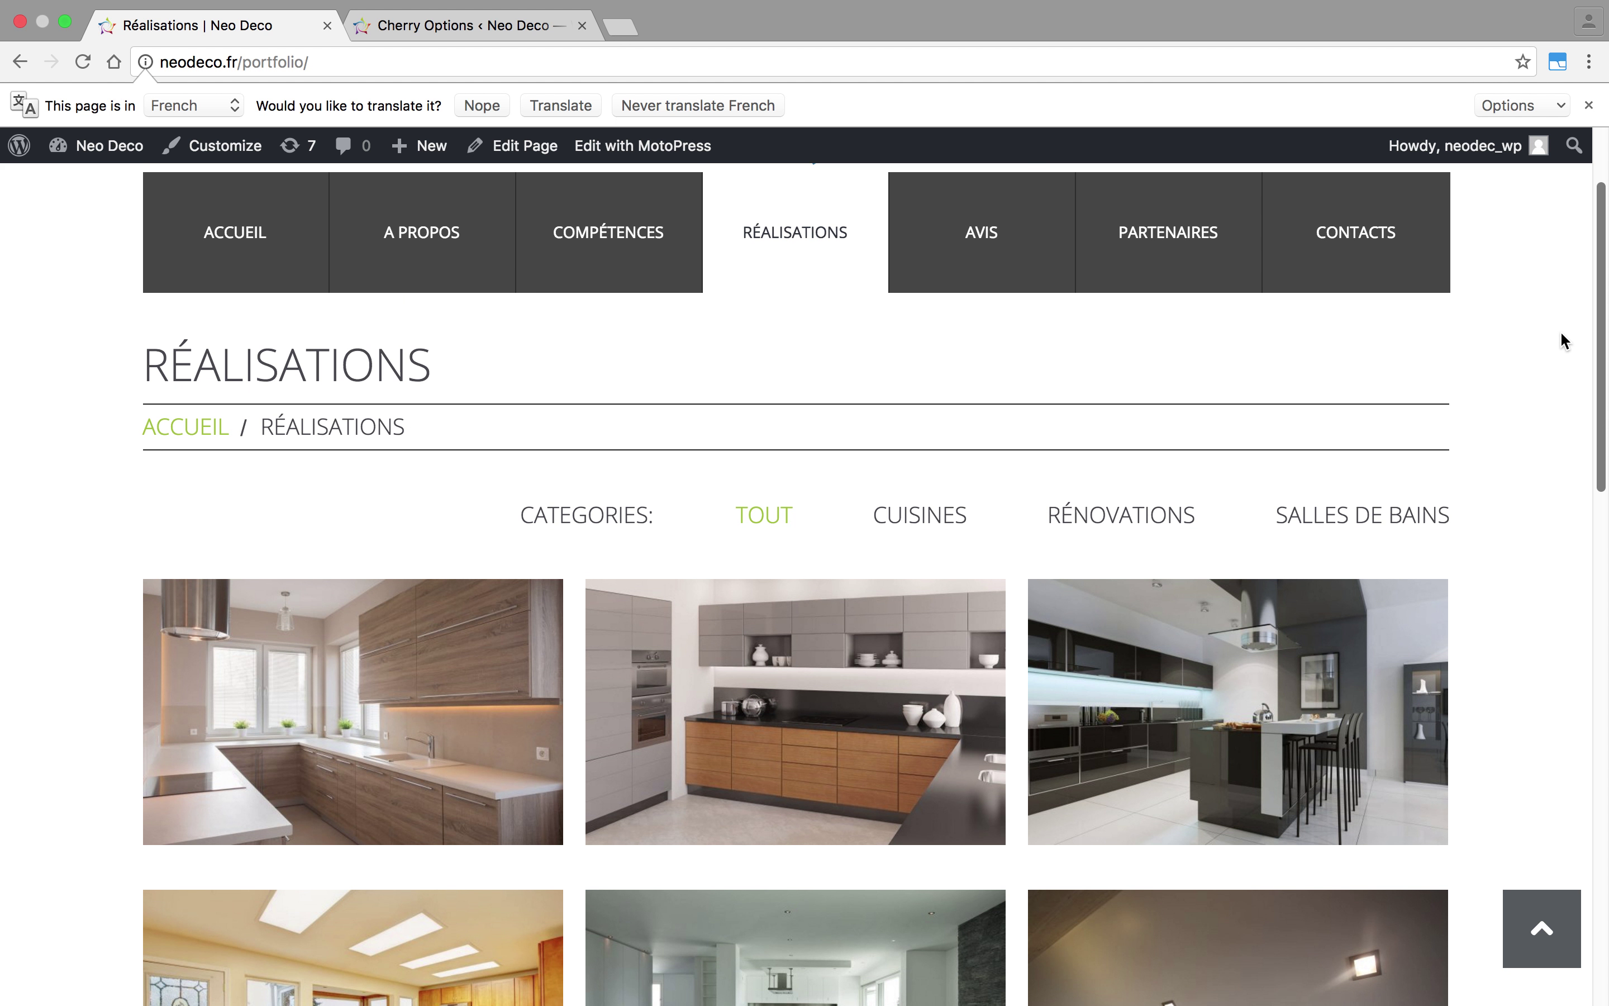
pyautogui.scroll(-5, 1569, 352)
pyautogui.moveTo(1601, 429); pyautogui.dragTo(1496, 220)
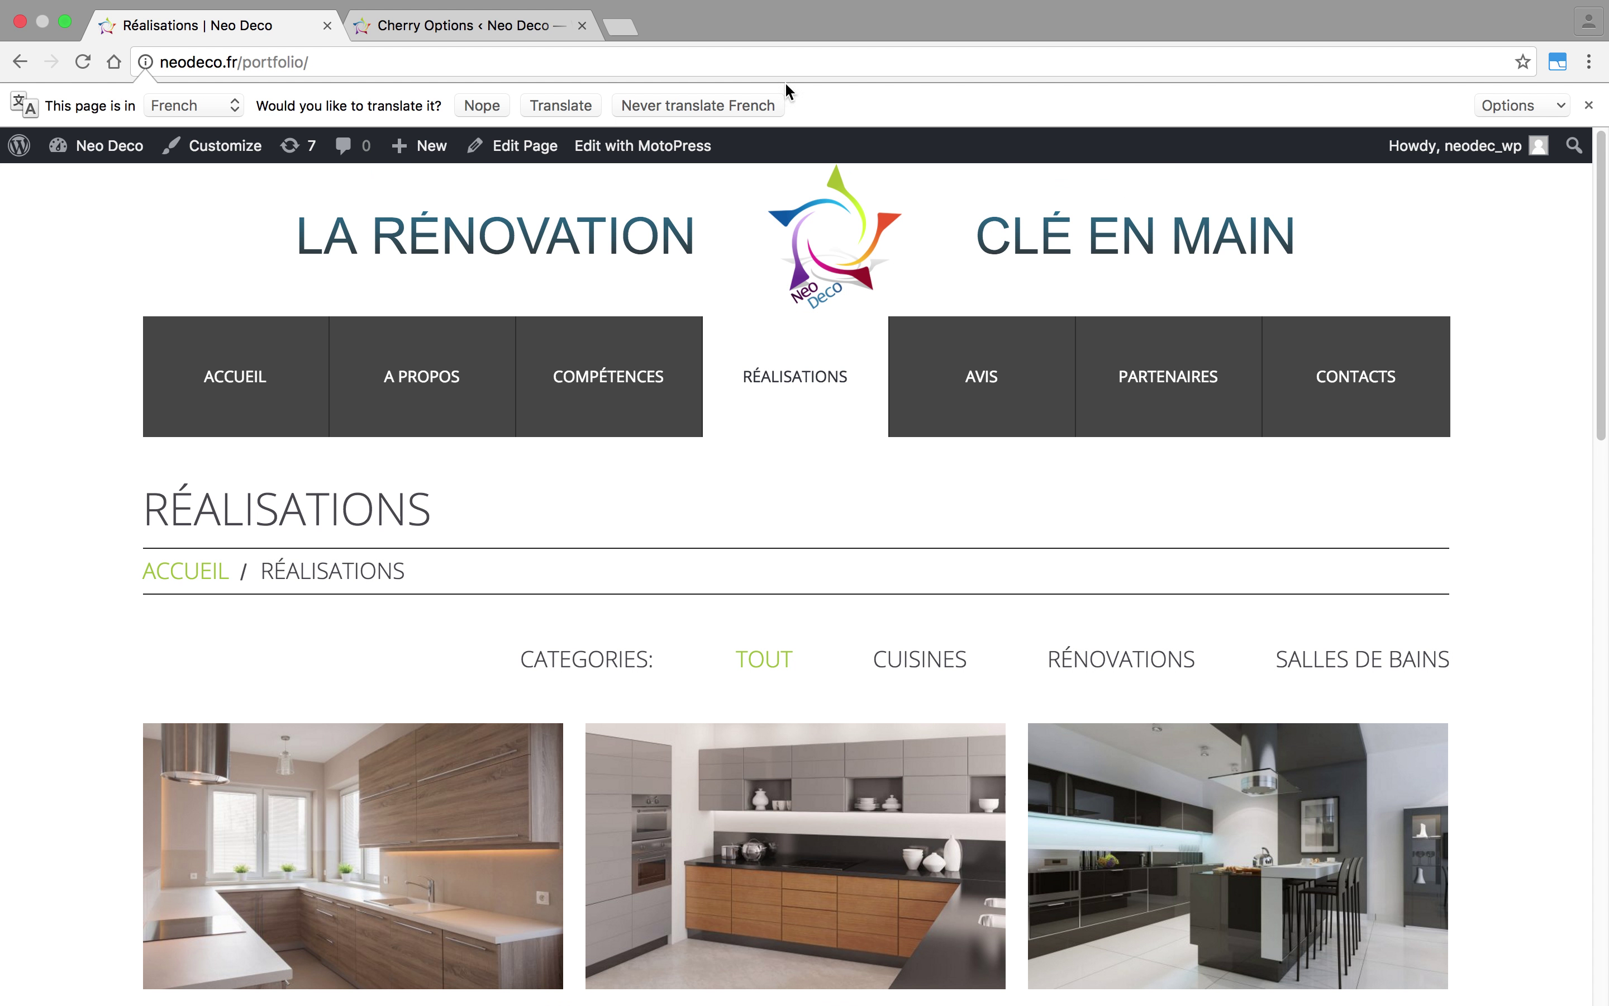
# - Return to the WordPress admin, view the Portfolio item list and look through the files in the Media Library
pyautogui.click(431, 28)
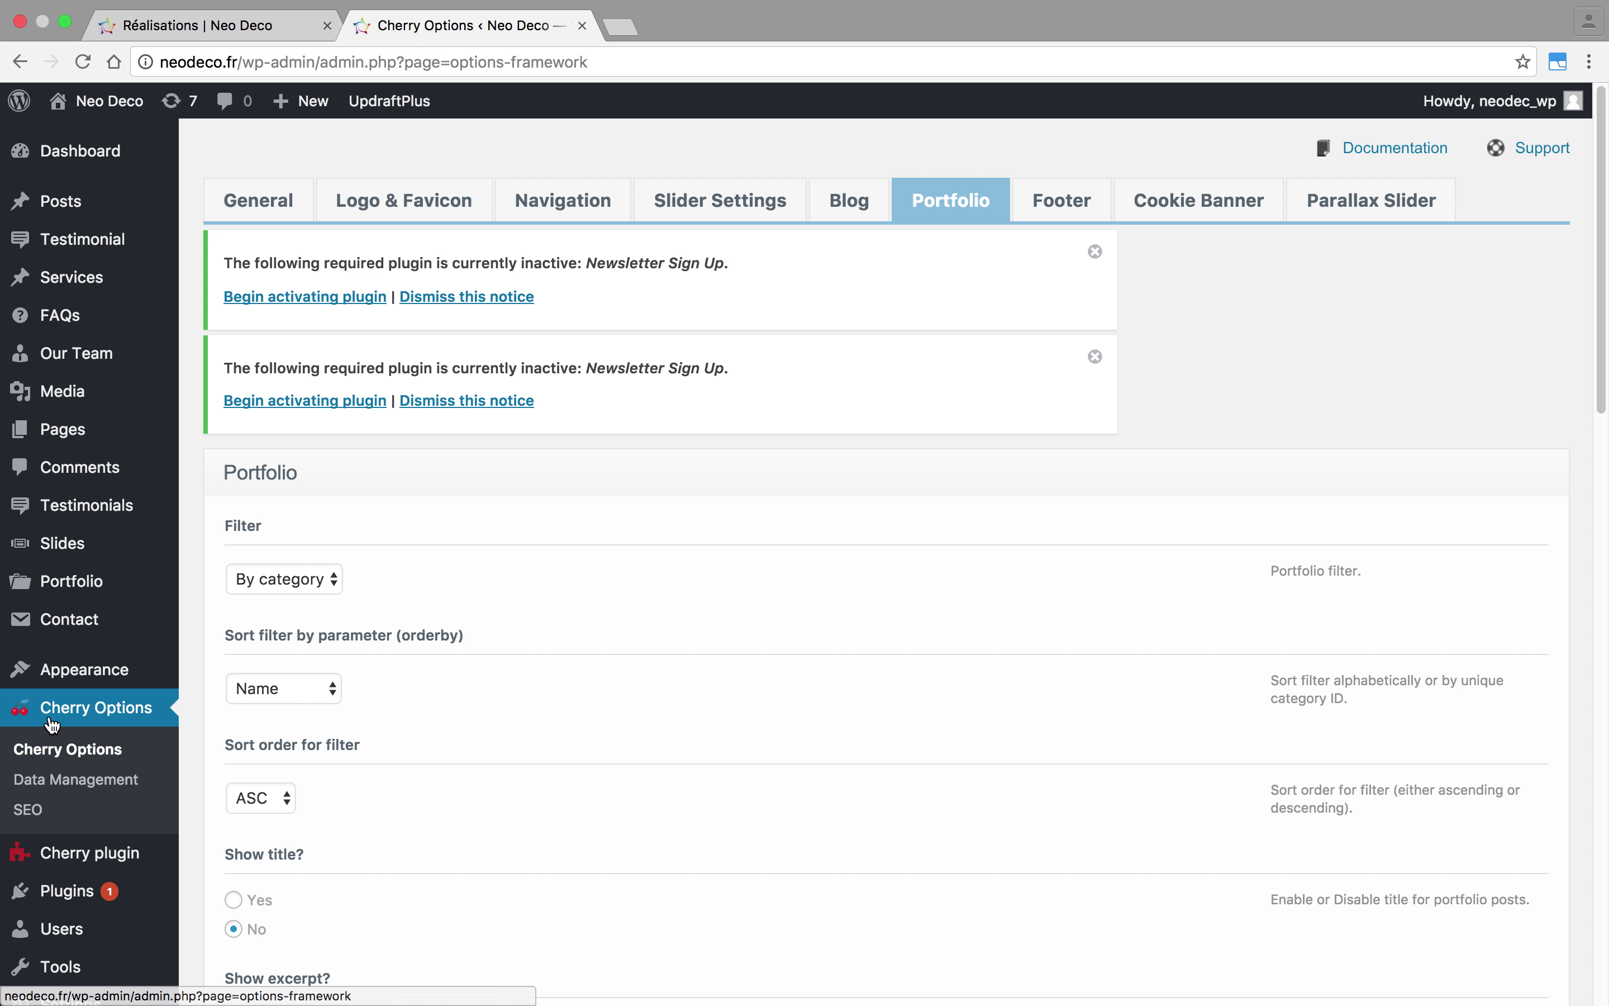
pyautogui.click(78, 585)
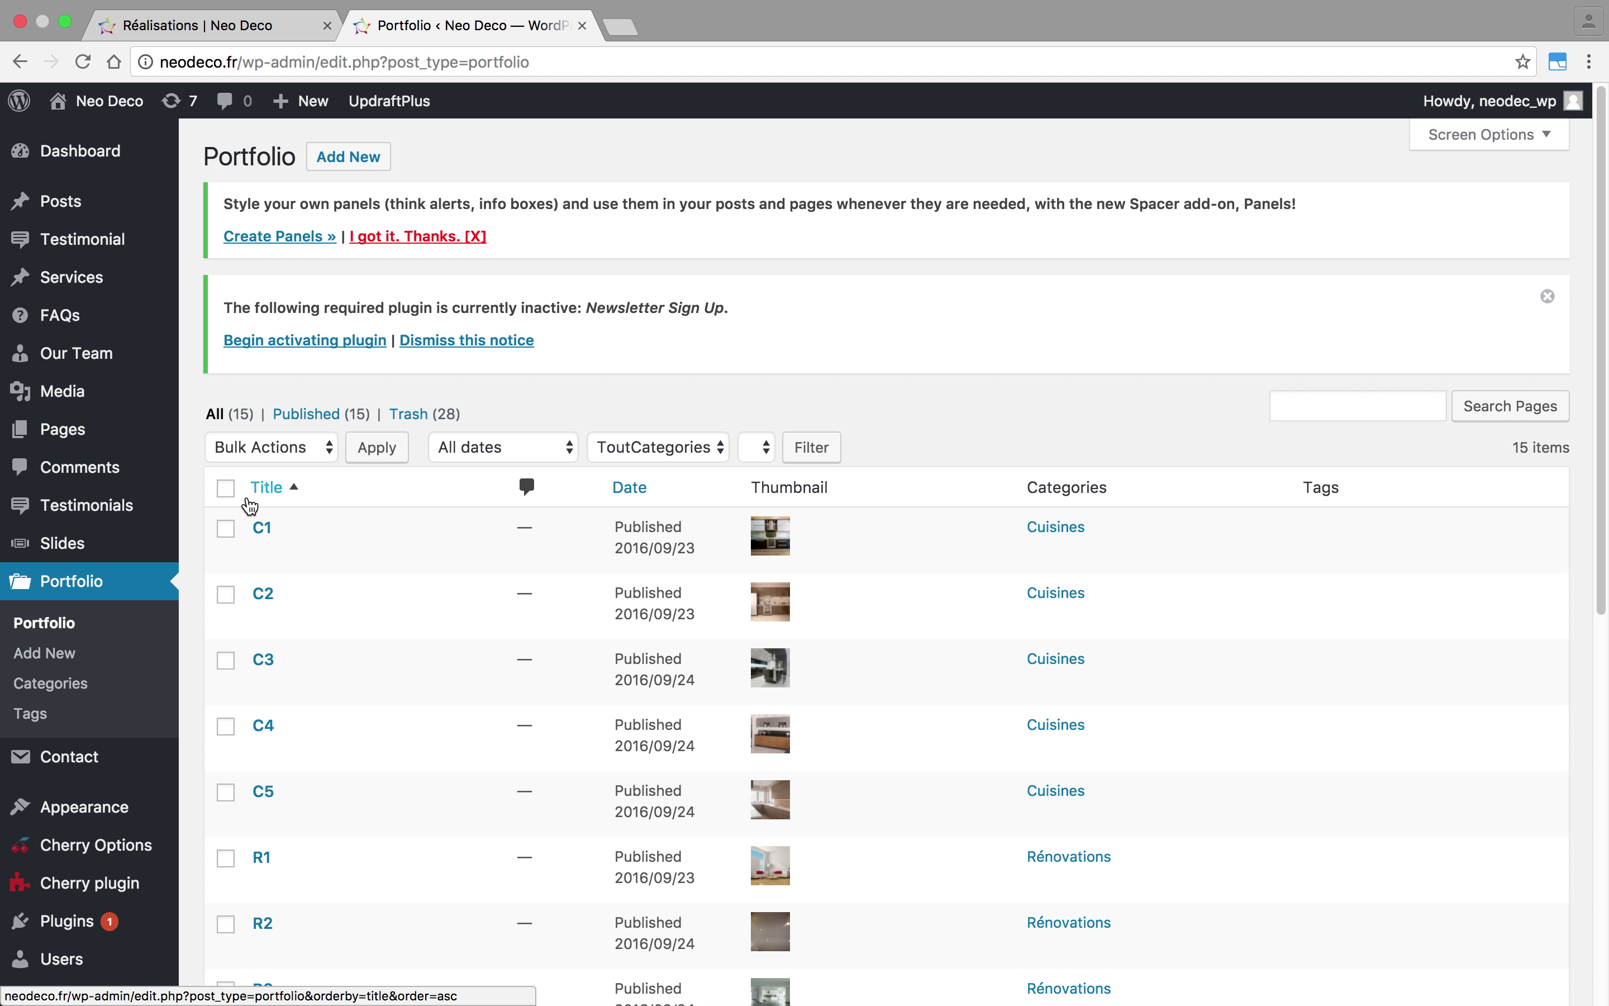
pyautogui.moveTo(102, 392)
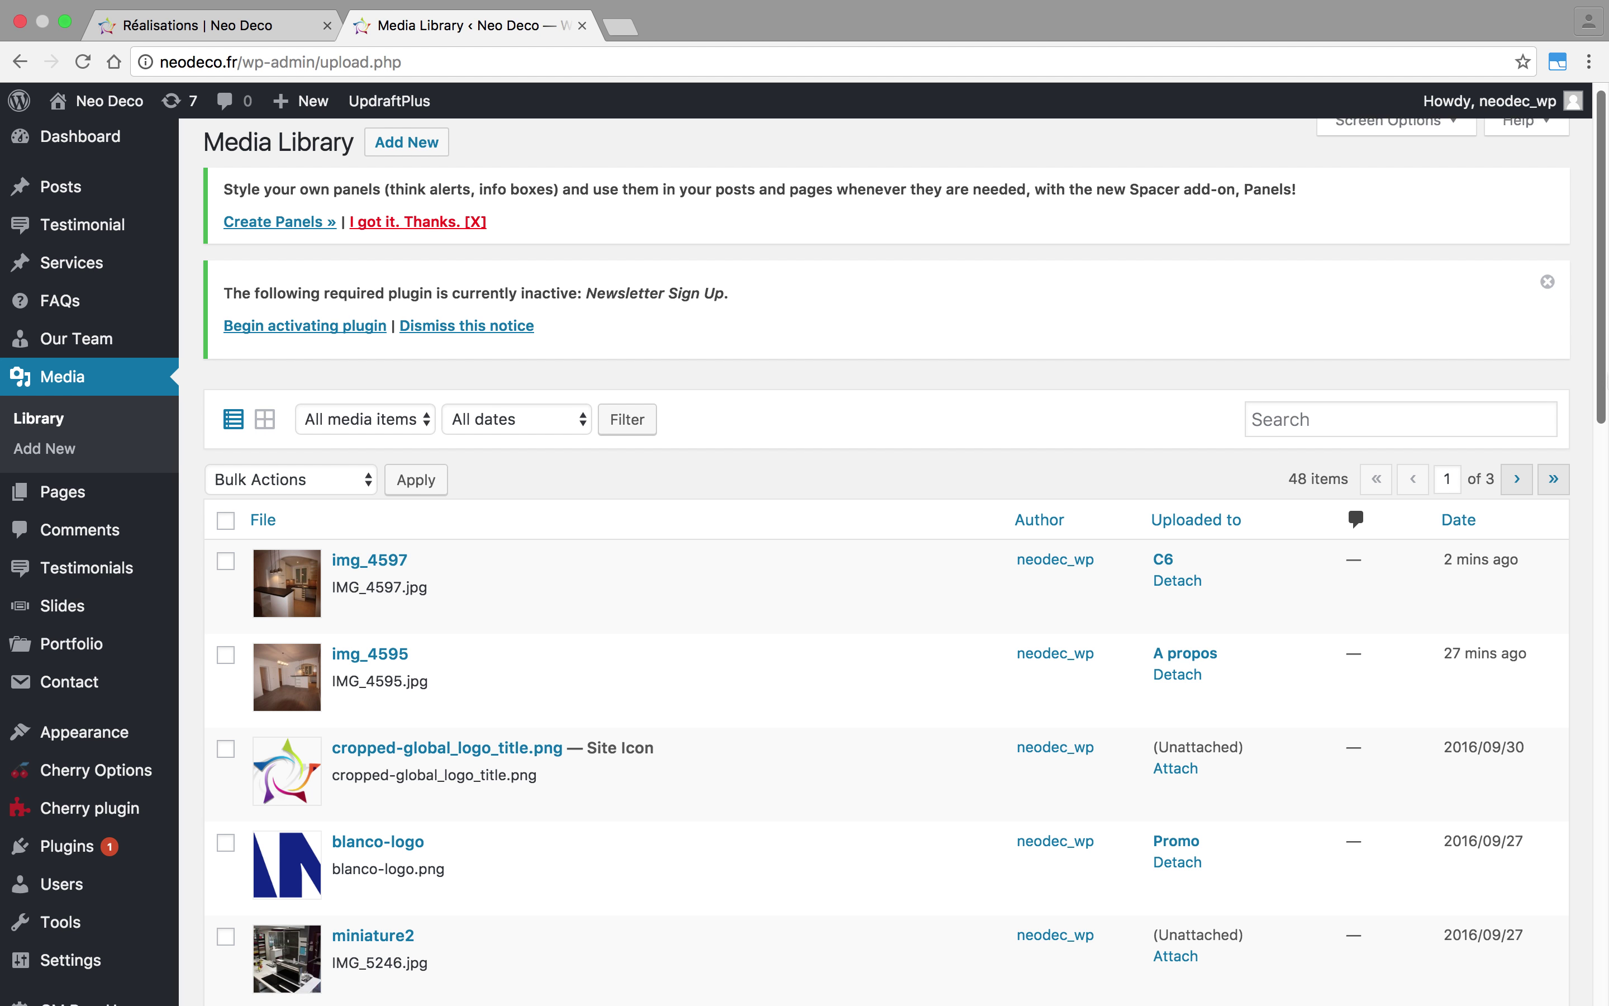
pyautogui.scroll(-10, 798, 565)
pyautogui.scroll(-5, 891, 563)
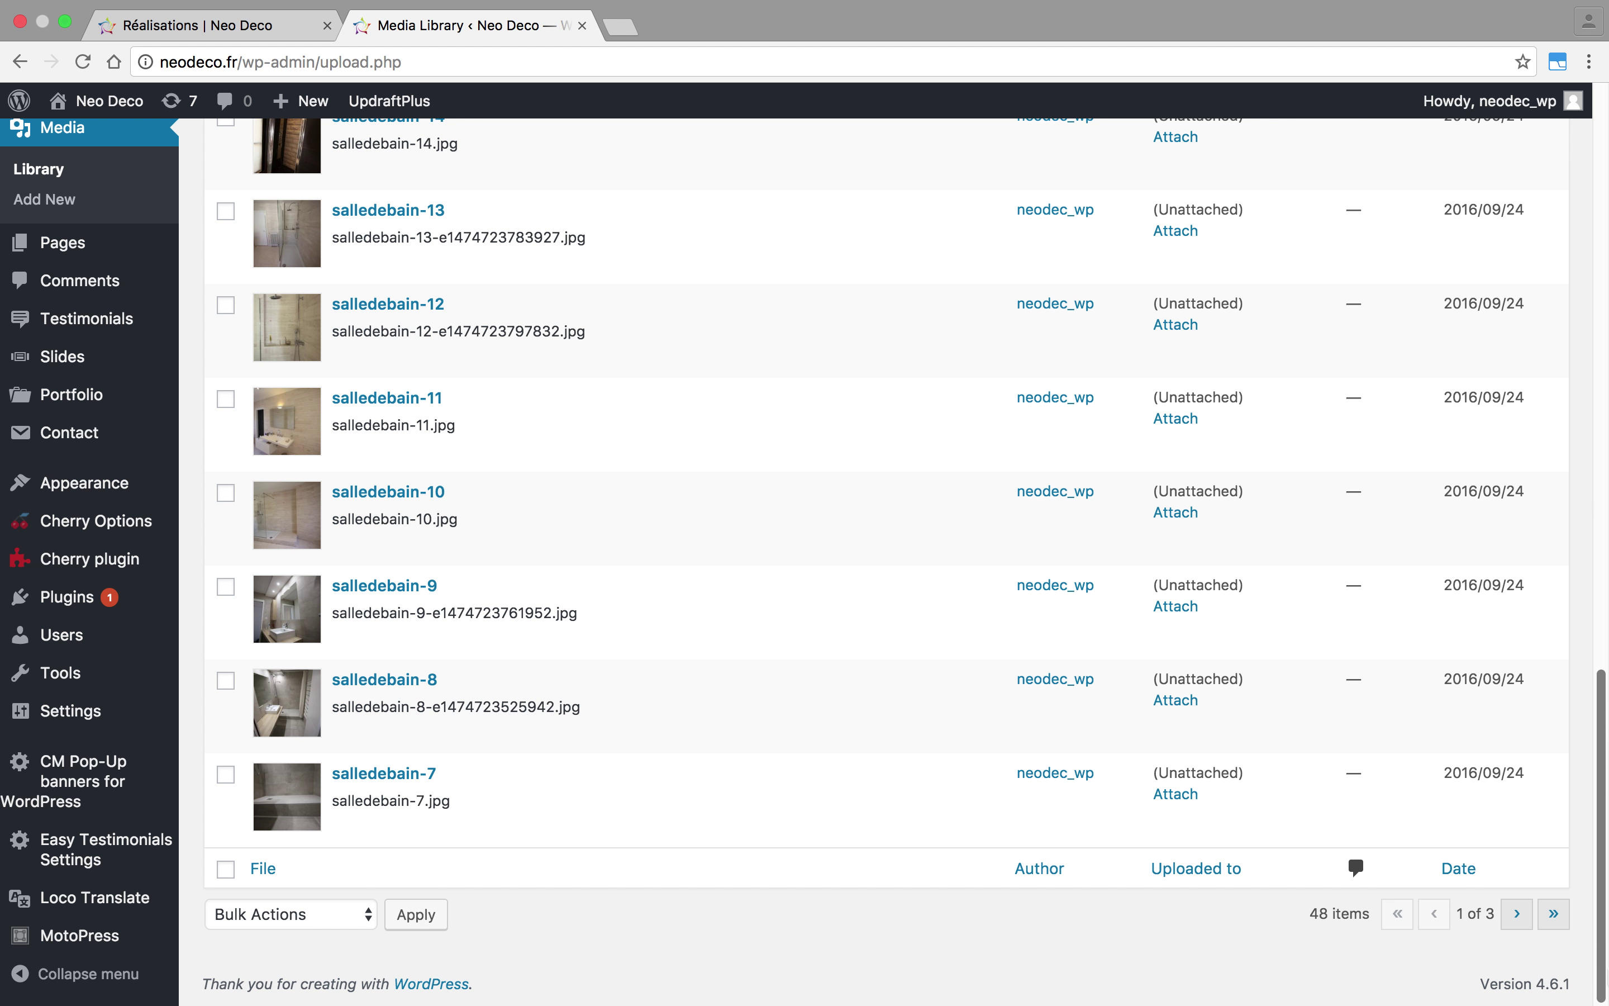
pyautogui.scroll(15, 1554, 463)
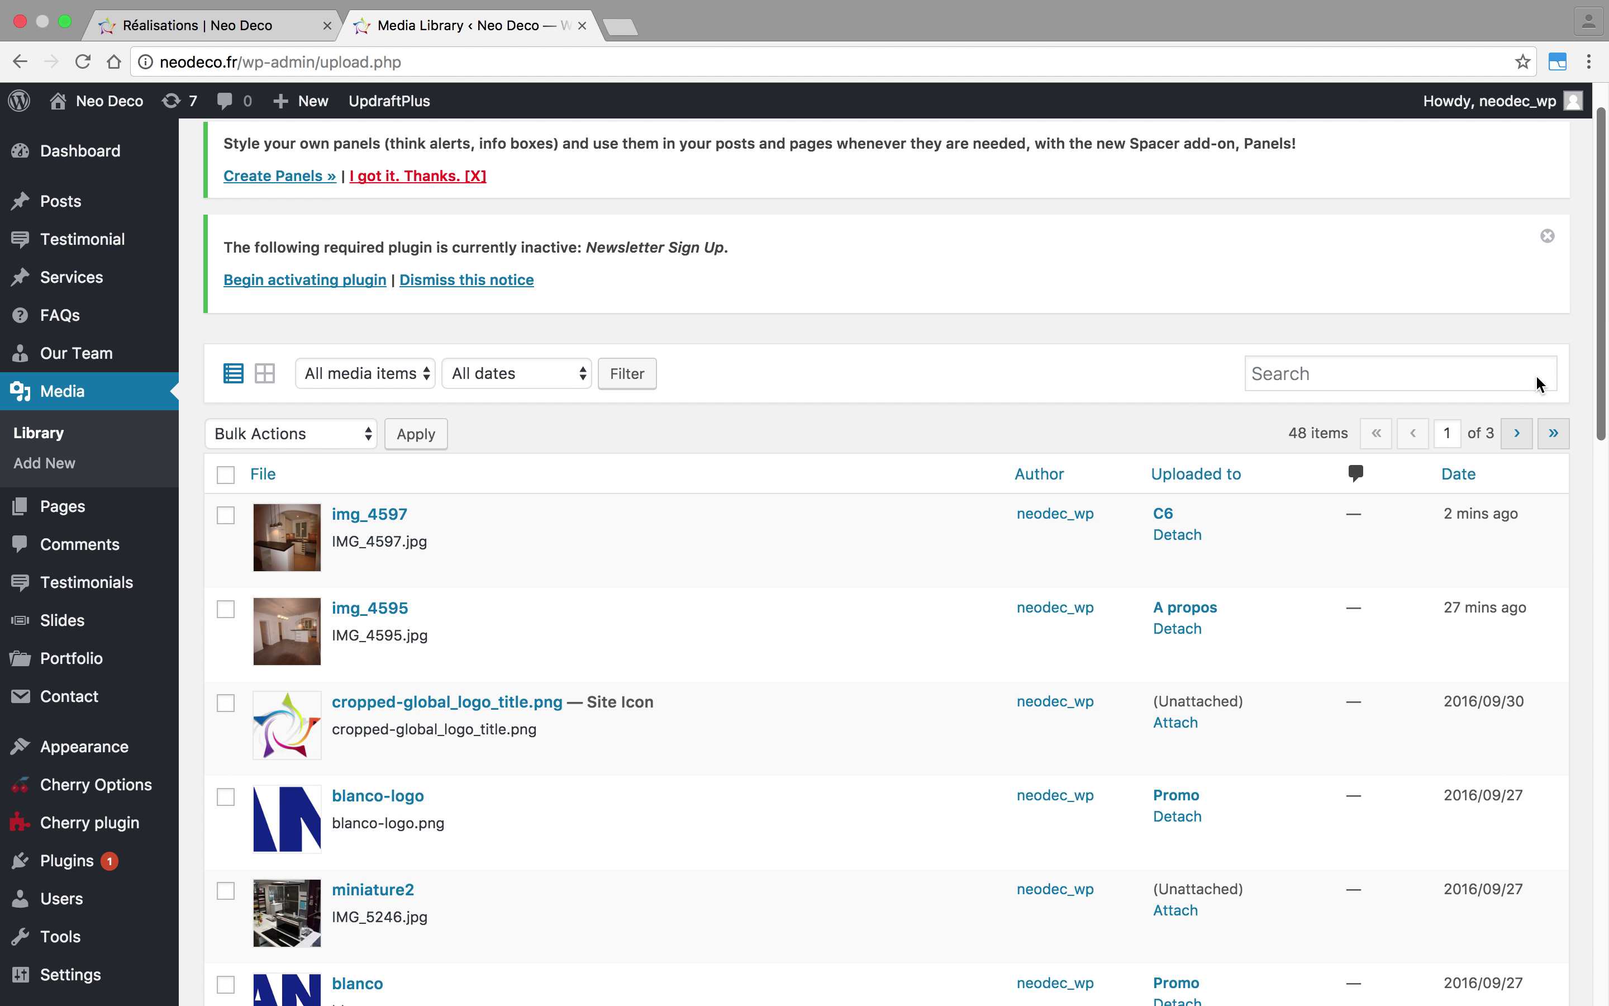
# - Upload IMG_4606.JPG from the pic folder to the Media Library as new media
pyautogui.click(436, 152)
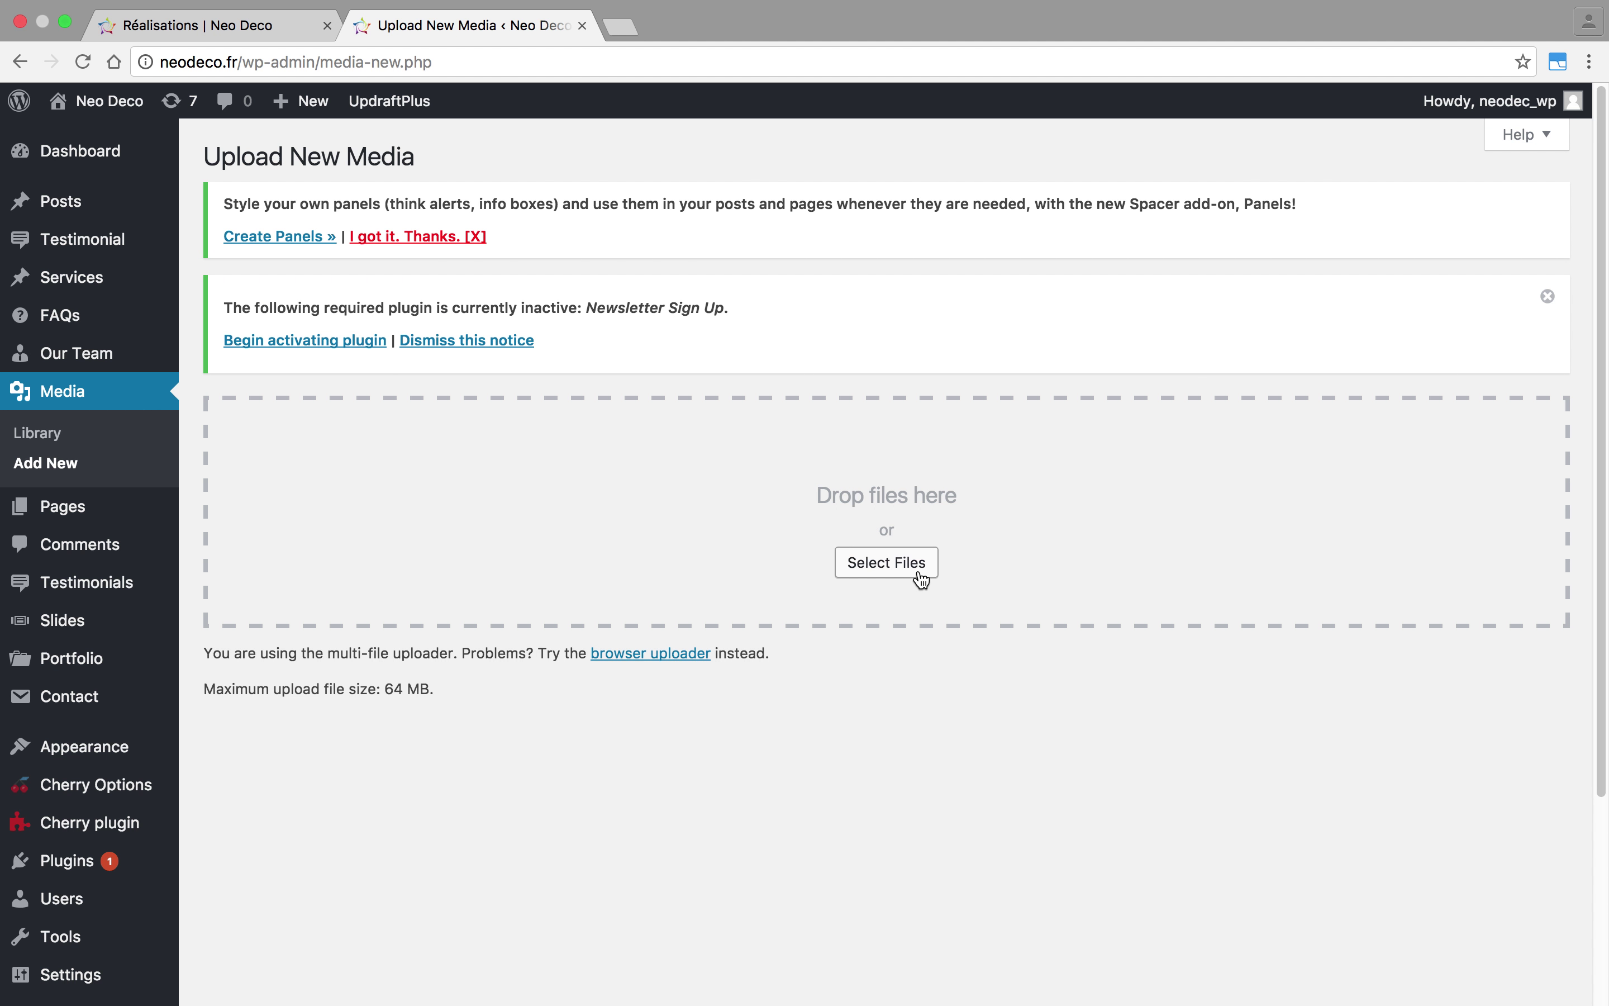
pyautogui.click(900, 565)
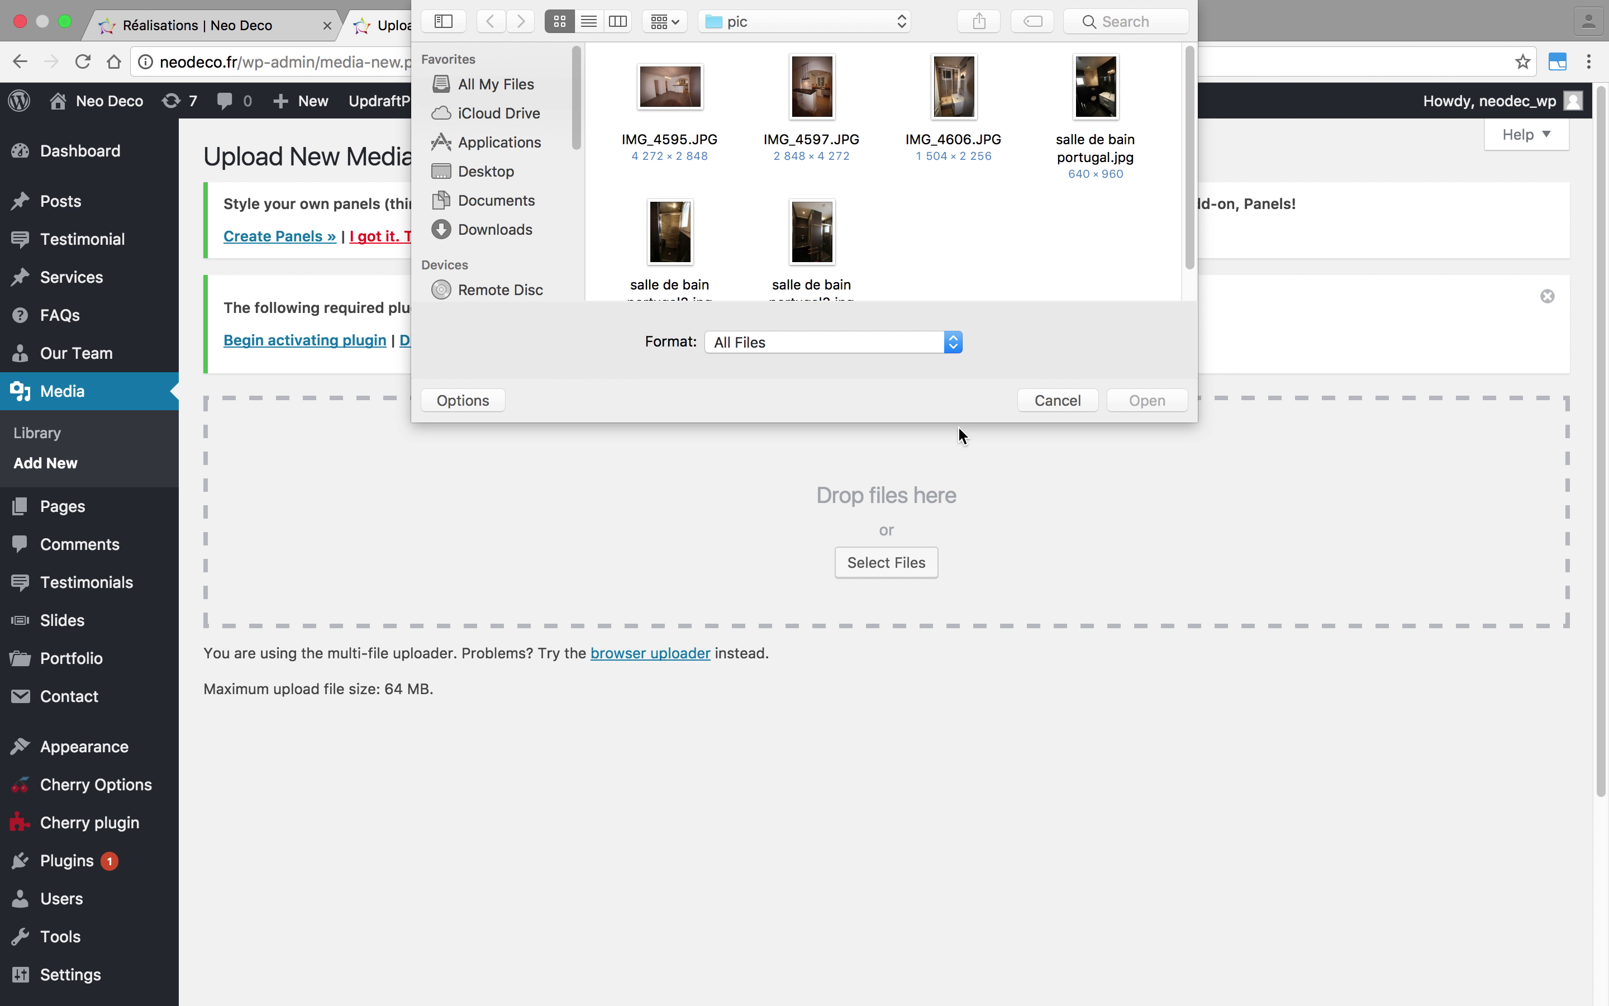
pyautogui.moveTo(959, 420); pyautogui.dragTo(1031, 704)
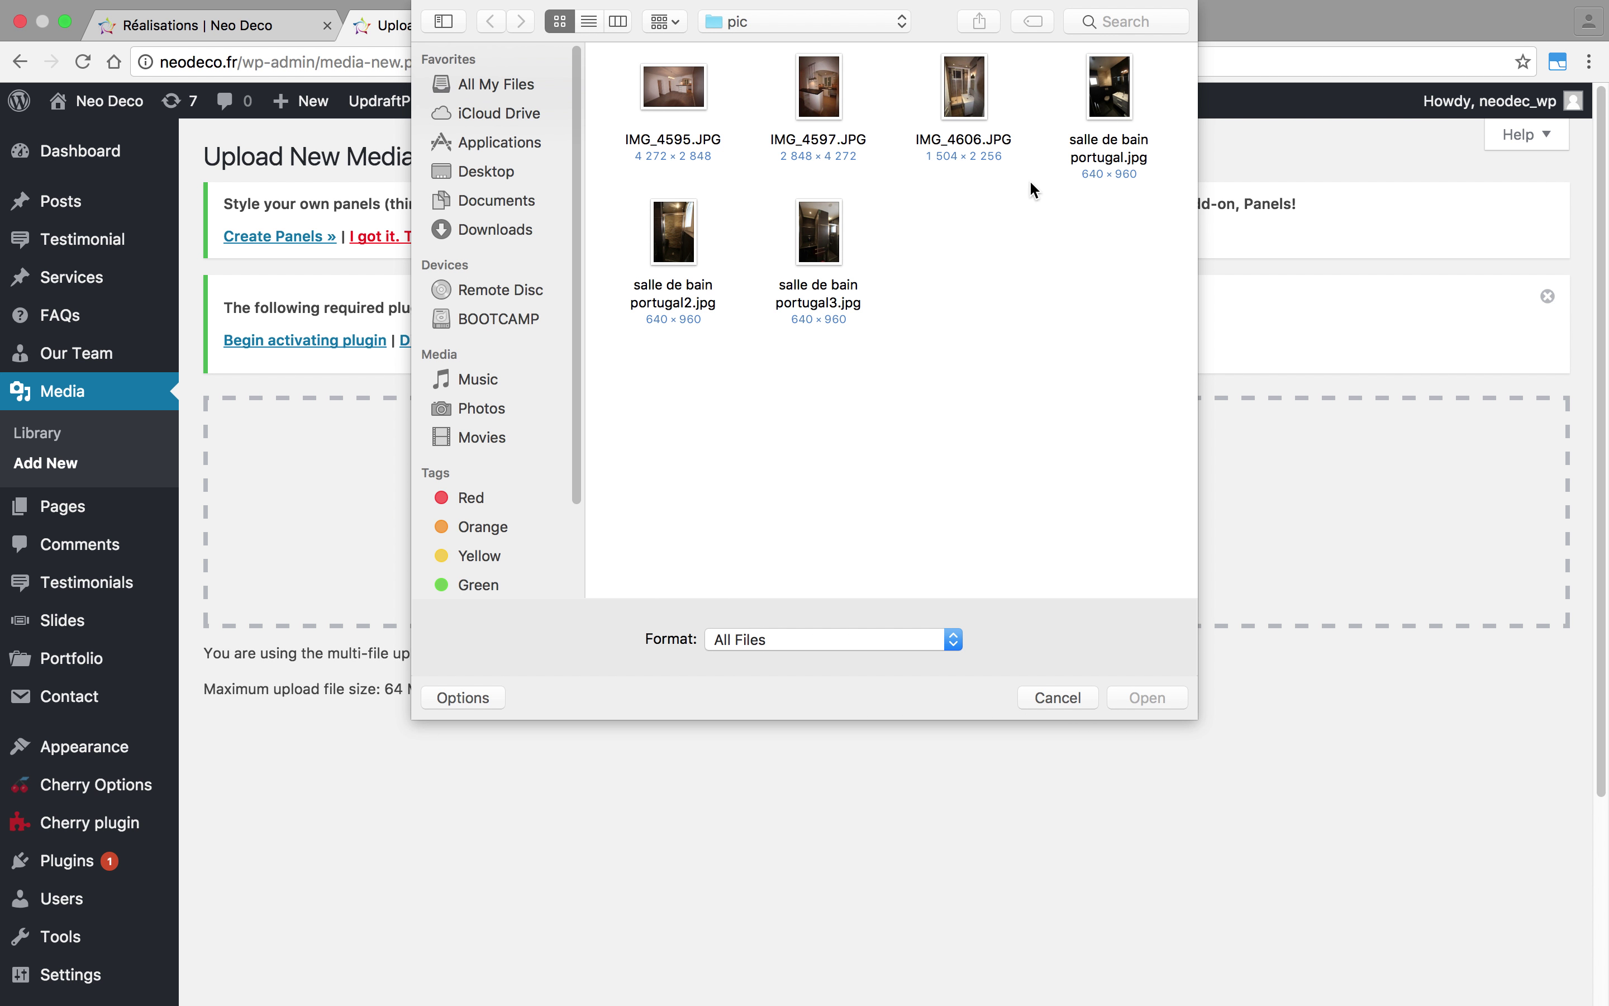
pyautogui.click(966, 97)
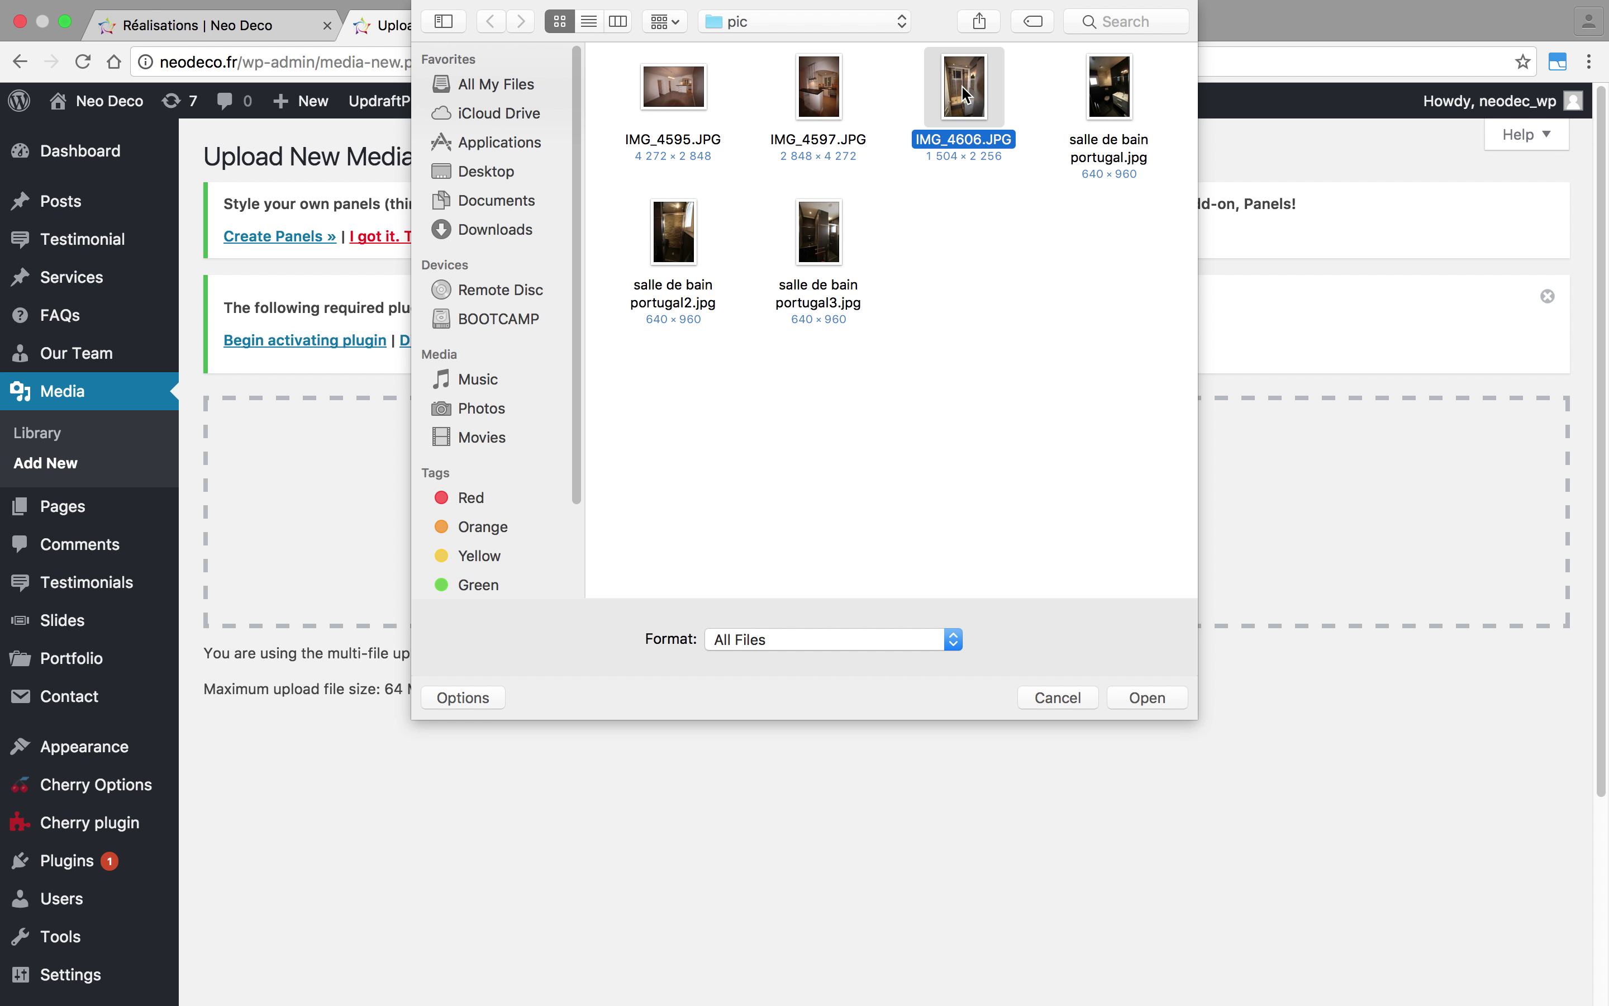
pyautogui.click(1145, 700)
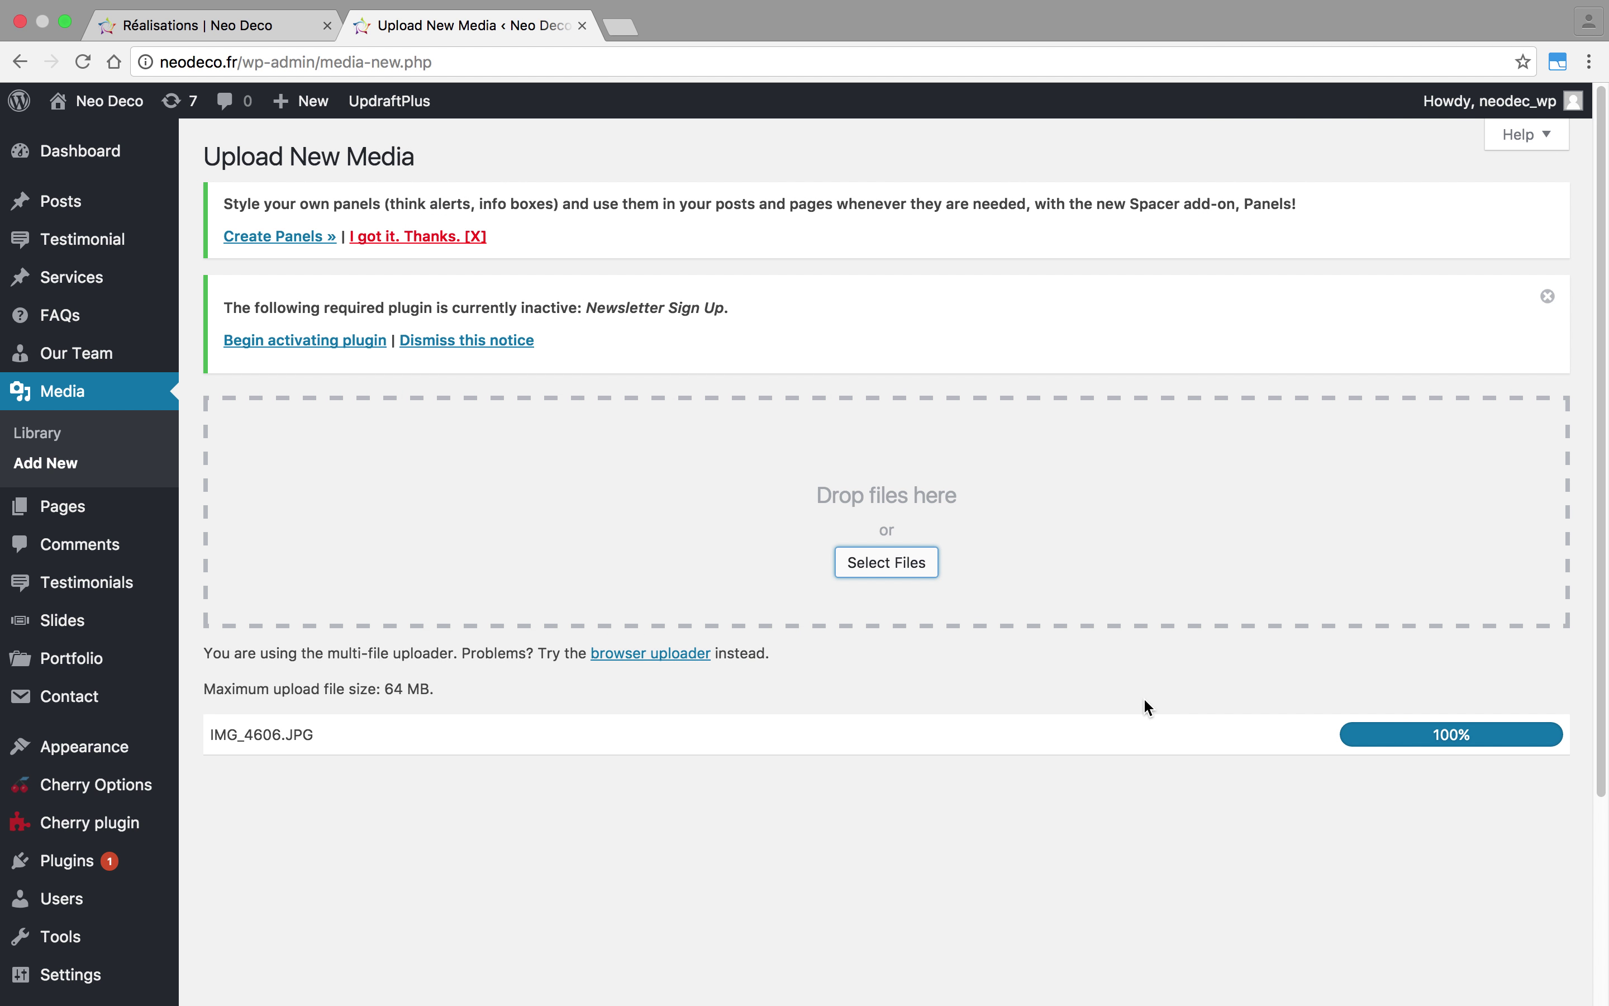
pyautogui.scroll(-1, 1603, 591)
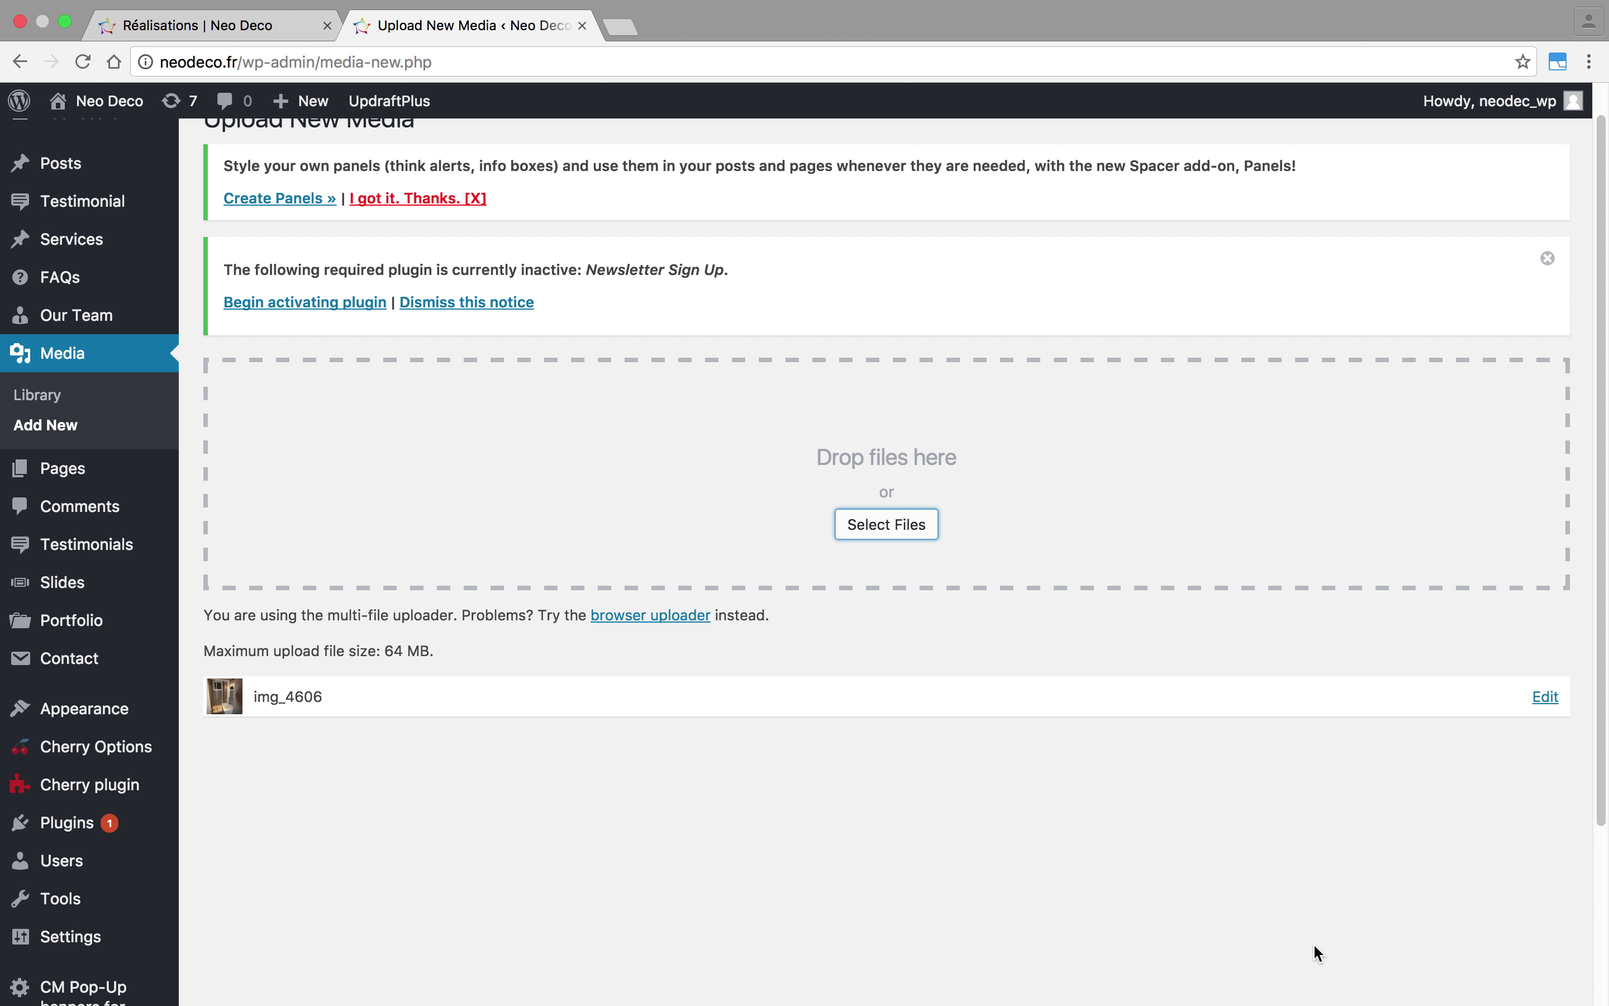
# - Take the browser out of full screen, move it aside and open the desktop's Neo Deco > fwdsiteneodeco > pic folder in Finder
pyautogui.click(67, 24)
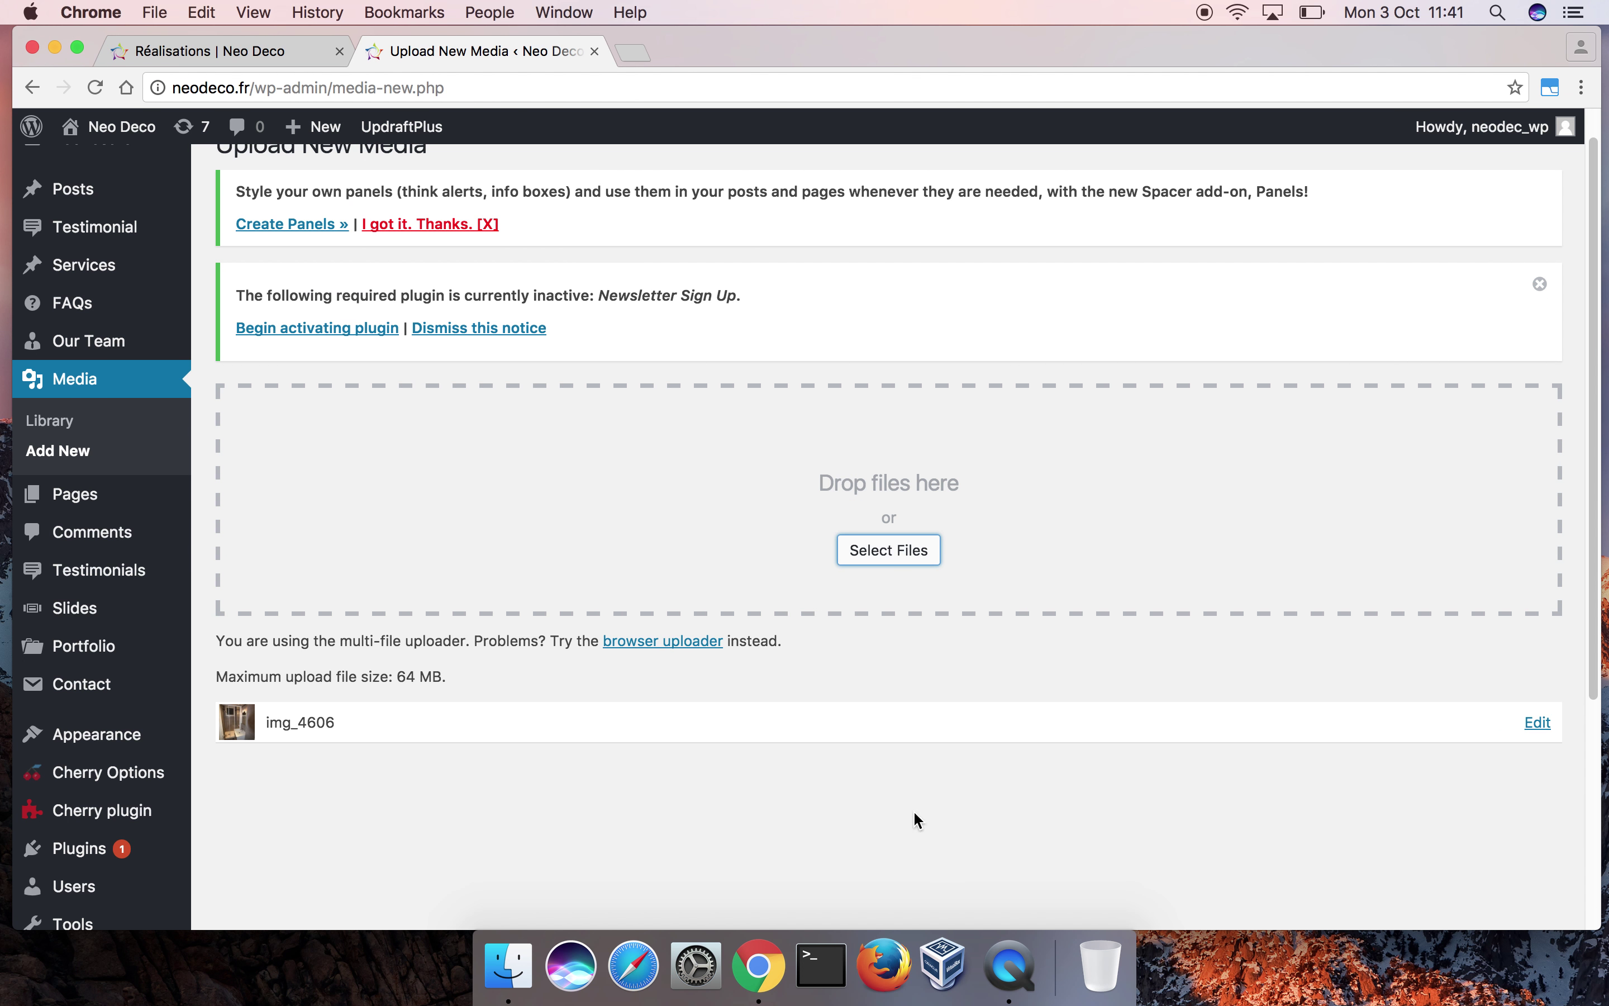
pyautogui.moveTo(1007, 43); pyautogui.dragTo(1299, 49)
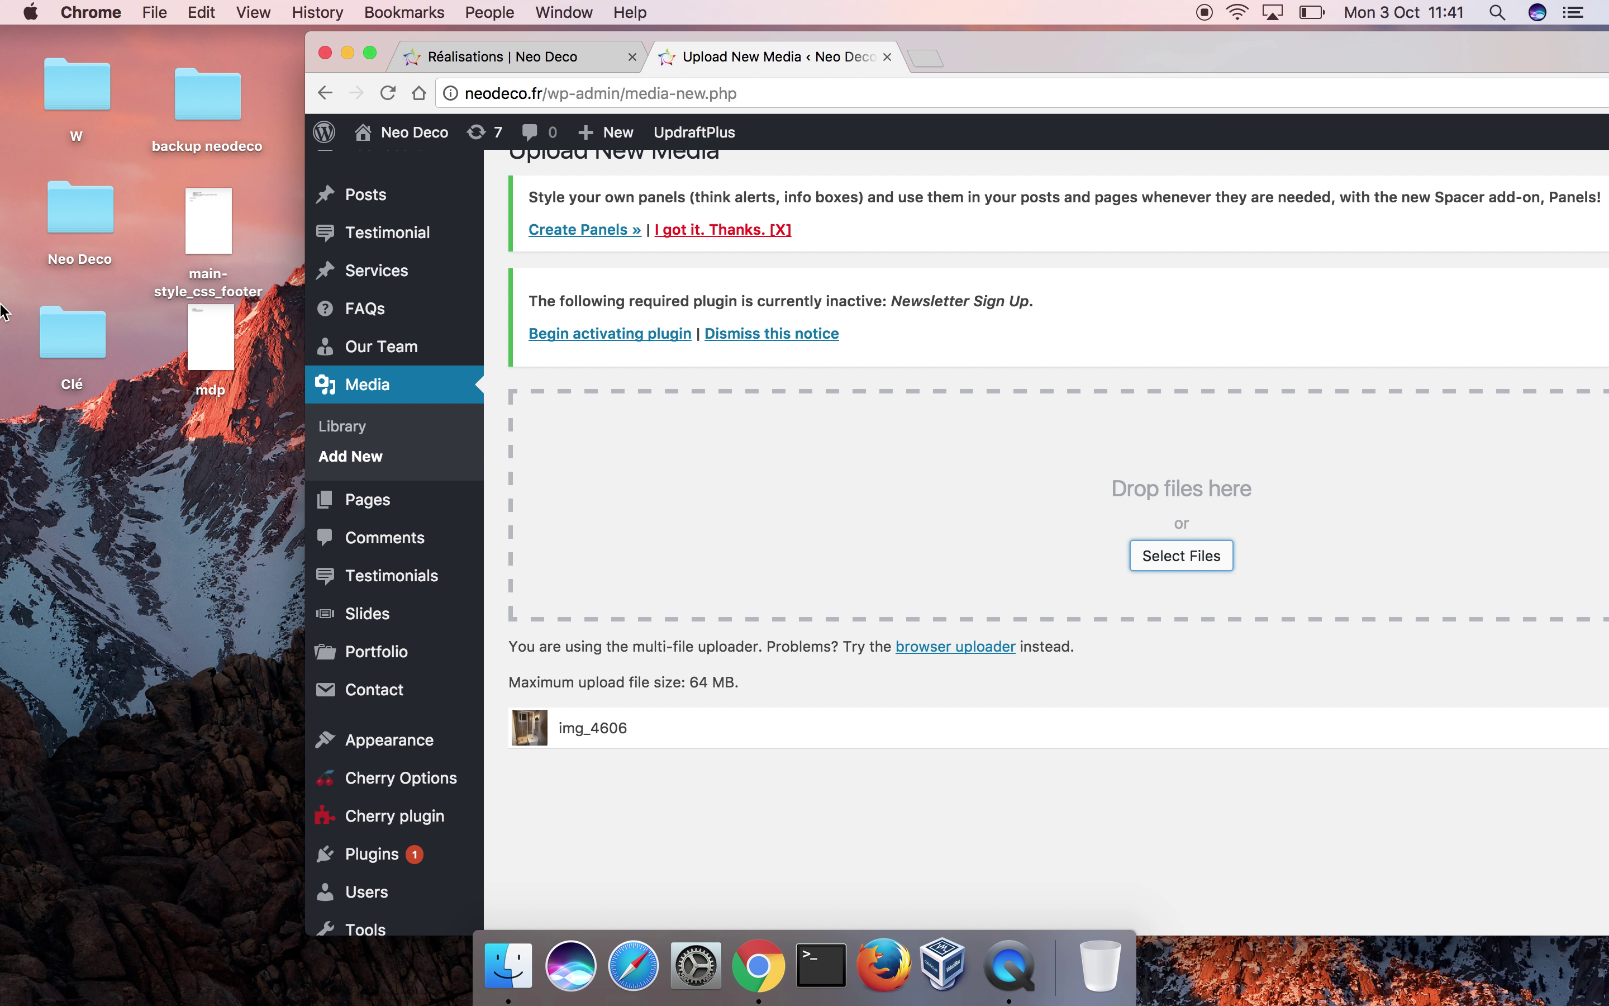
pyautogui.doubleClick(106, 225)
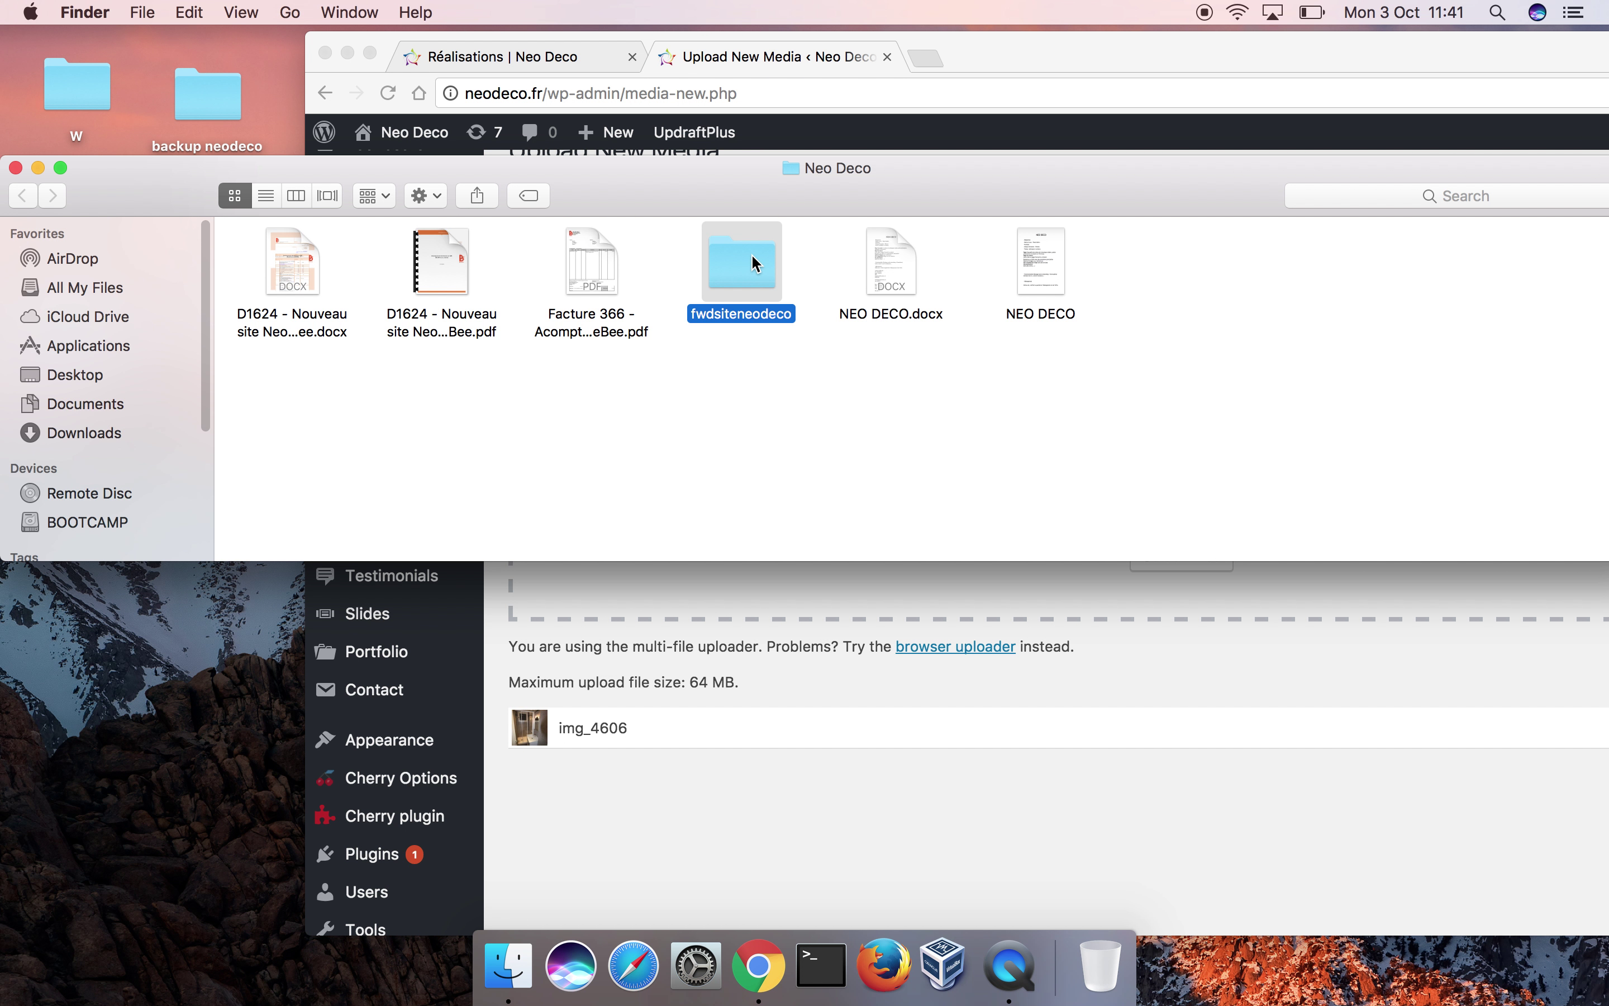
pyautogui.doubleClick(709, 329)
pyautogui.click(739, 406)
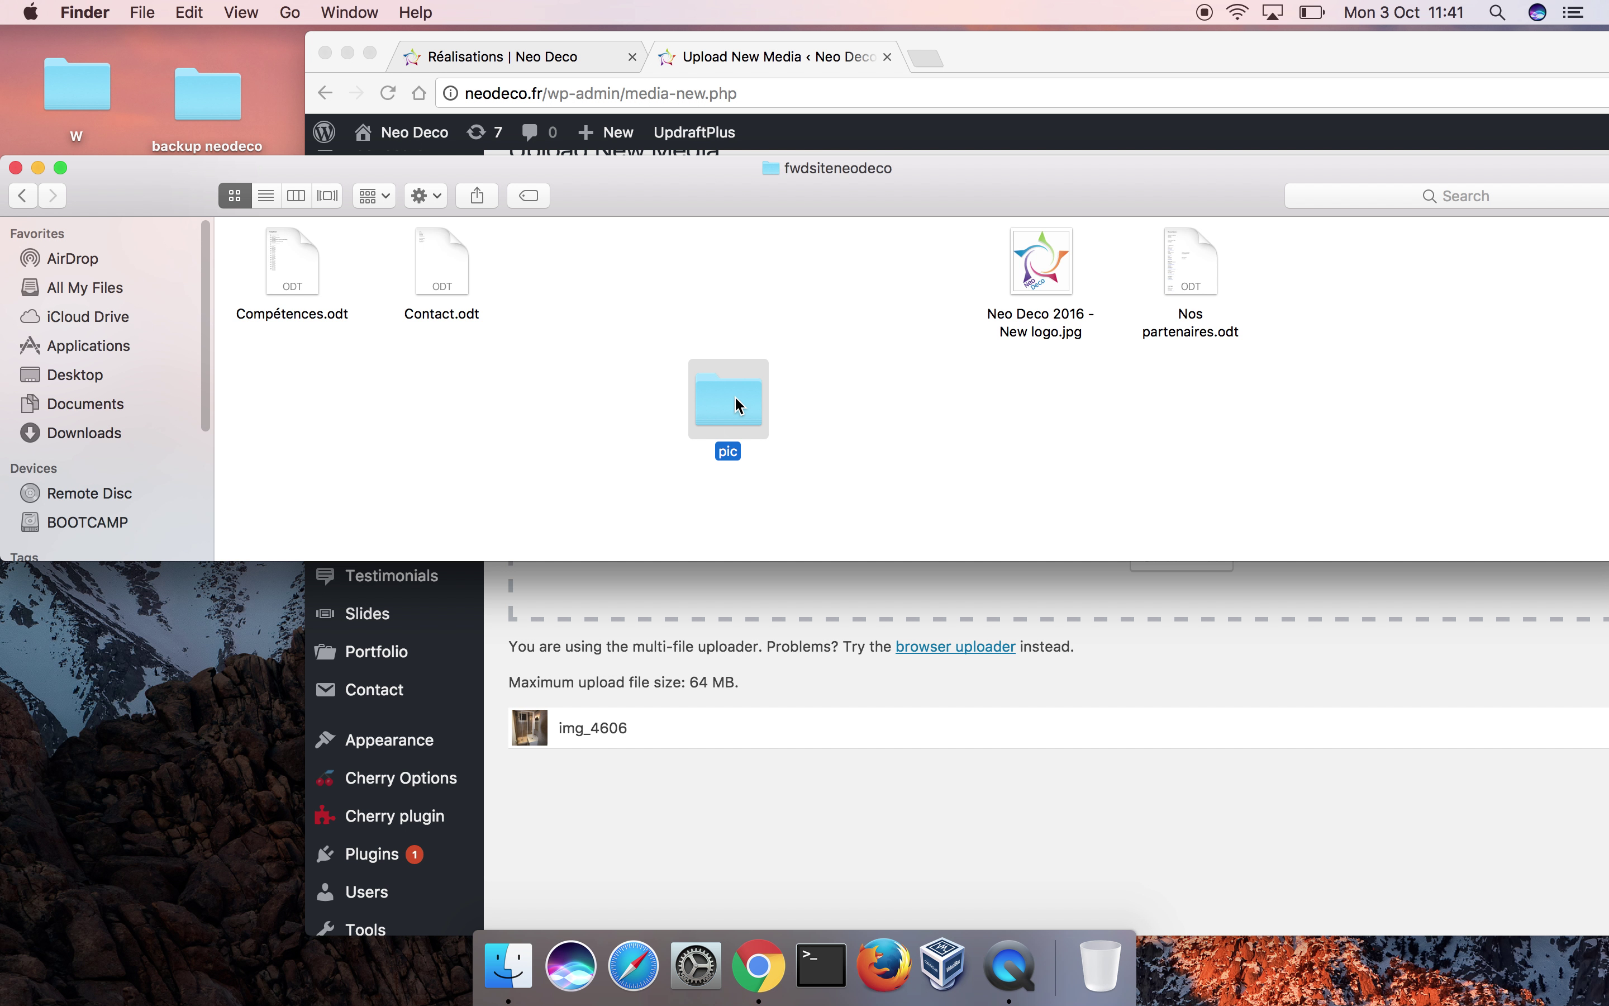
pyautogui.doubleClick(739, 406)
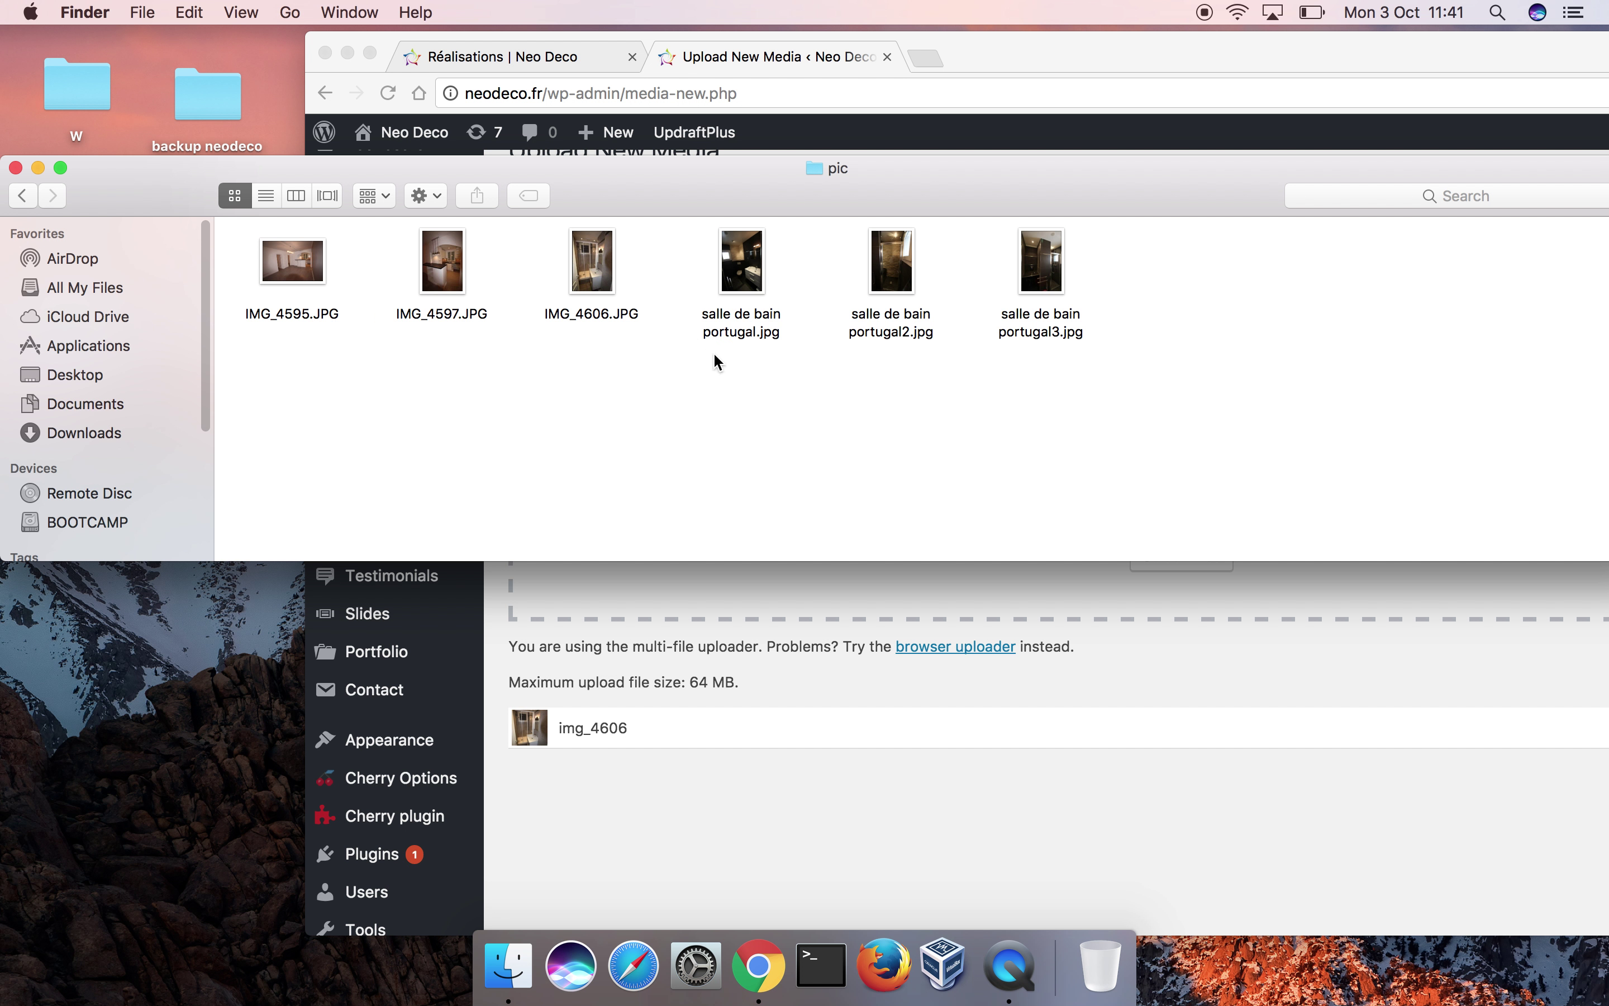
# - Upload salle de bain portugal2.jpg by dropping it from the pic folder onto the upload area, with both windows arranged for it
pyautogui.moveTo(987, 174); pyautogui.dragTo(1033, 755)
pyautogui.moveTo(951, 839); pyautogui.dragTo(947, 484)
pyautogui.moveTo(1062, 36); pyautogui.dragTo(805, 11)
# - In the Media Library, permanently delete the salle-de-bain-portugal2, img_4606 and img_4597 images together as a bulk action
pyautogui.click(94, 394)
pyautogui.scroll(-1, 991, 719)
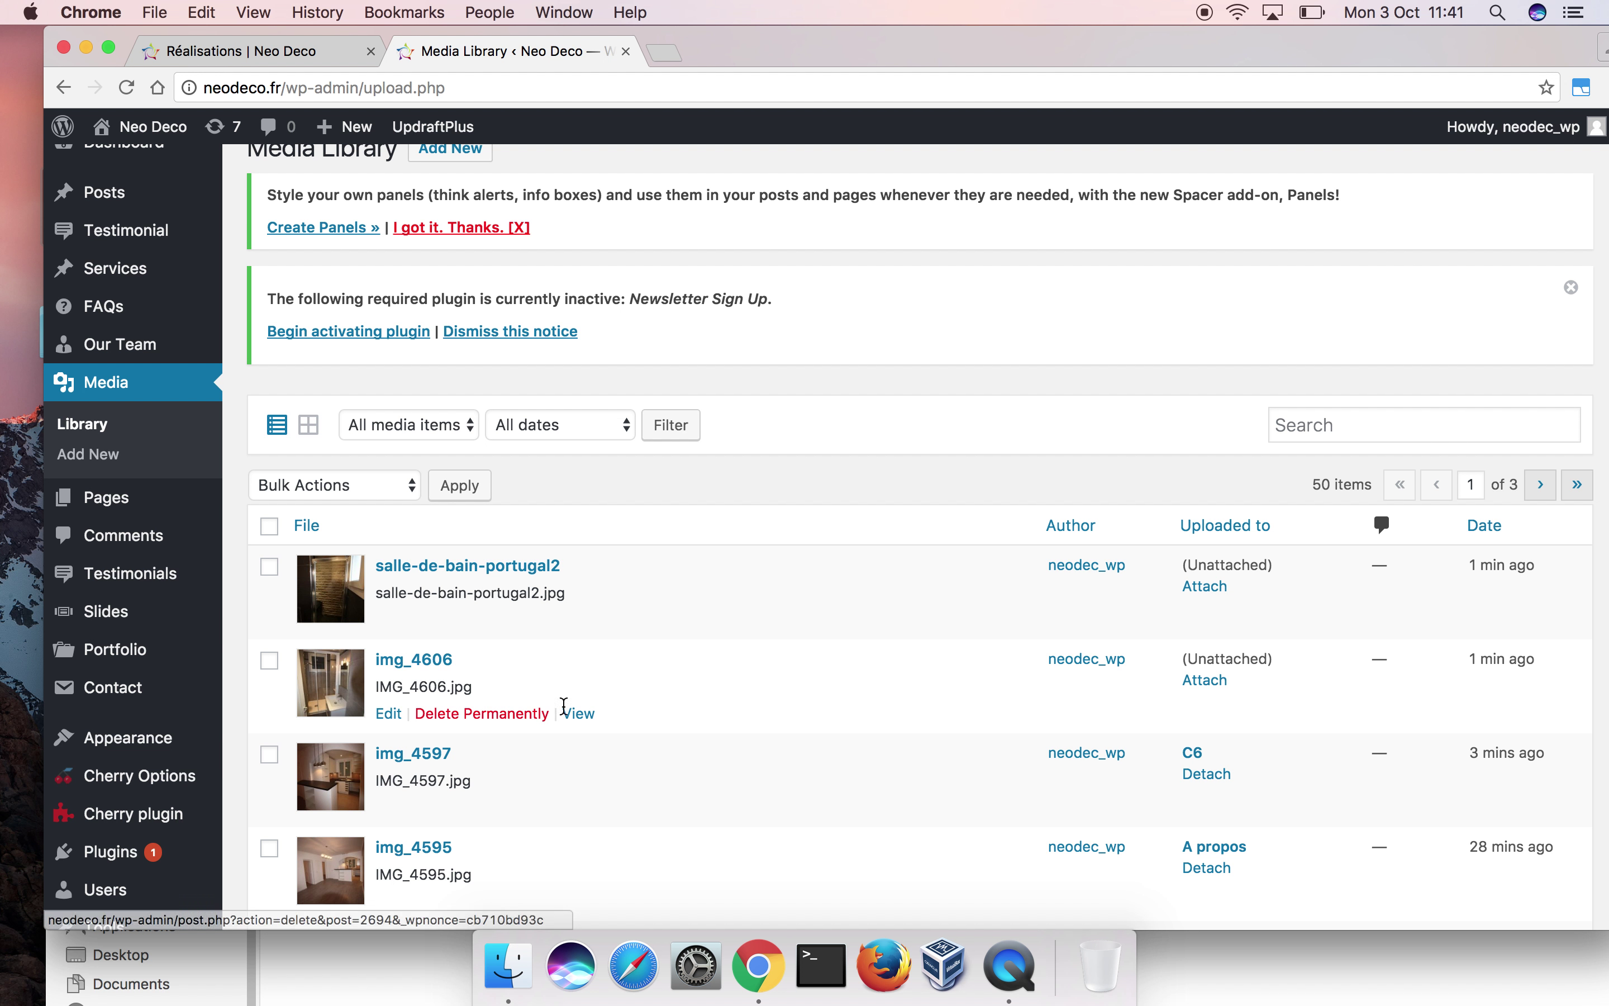
pyautogui.scroll(-3, 872, 614)
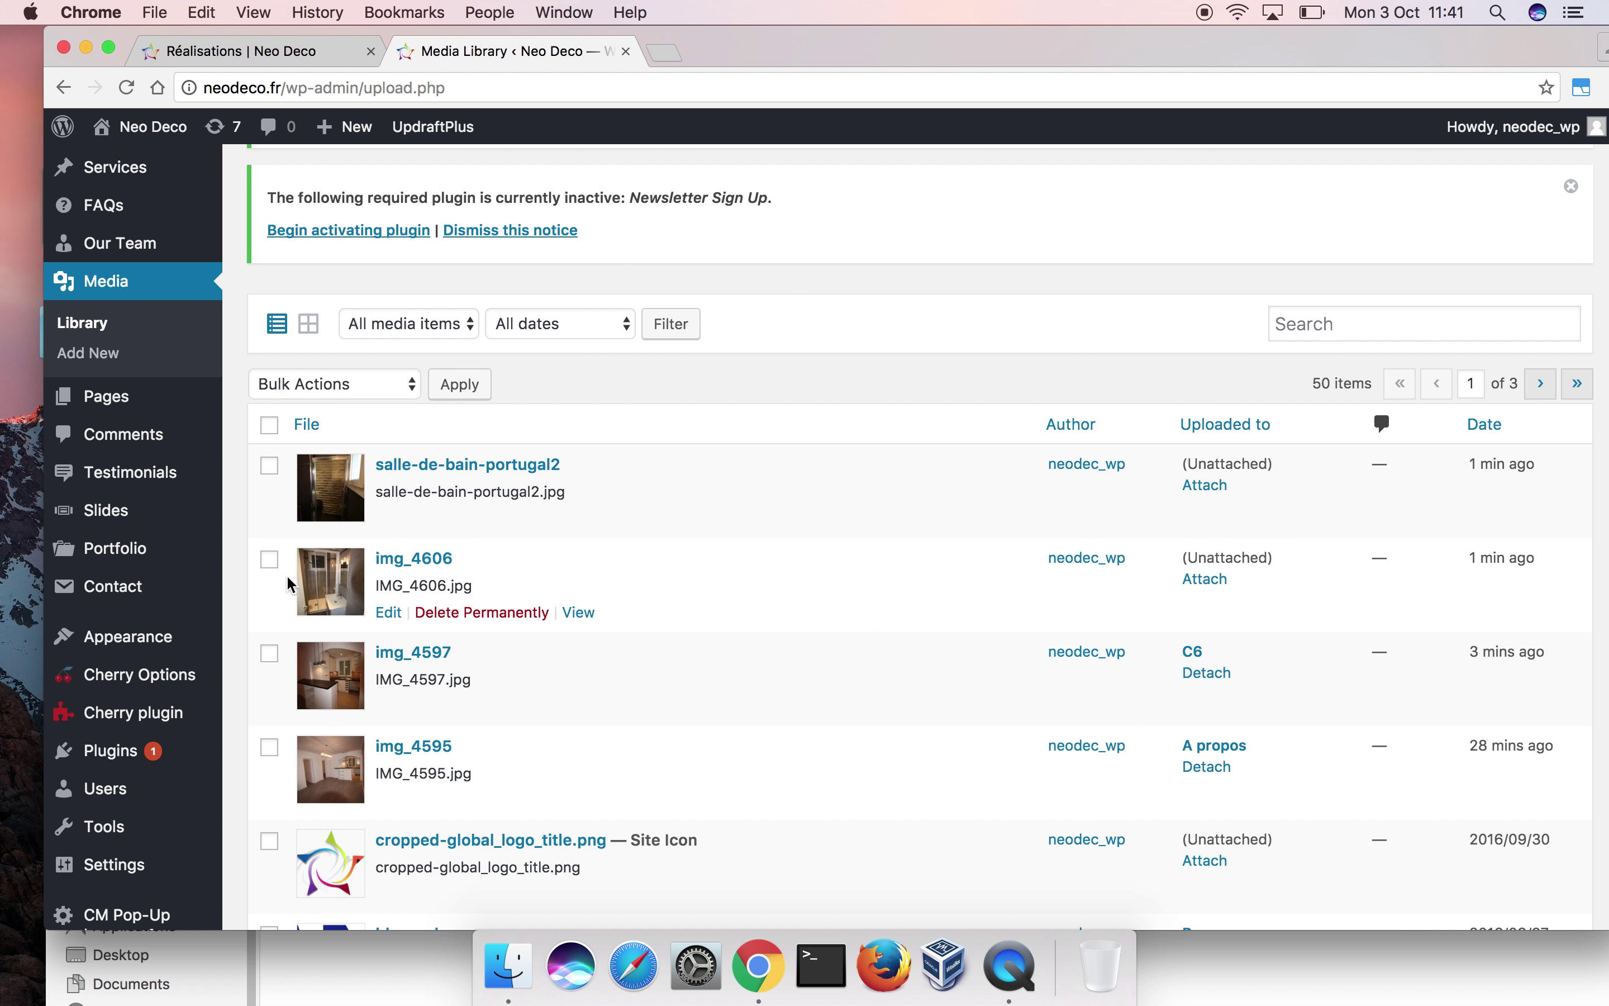
pyautogui.click(268, 465)
pyautogui.click(268, 561)
pyautogui.click(268, 654)
pyautogui.click(399, 381)
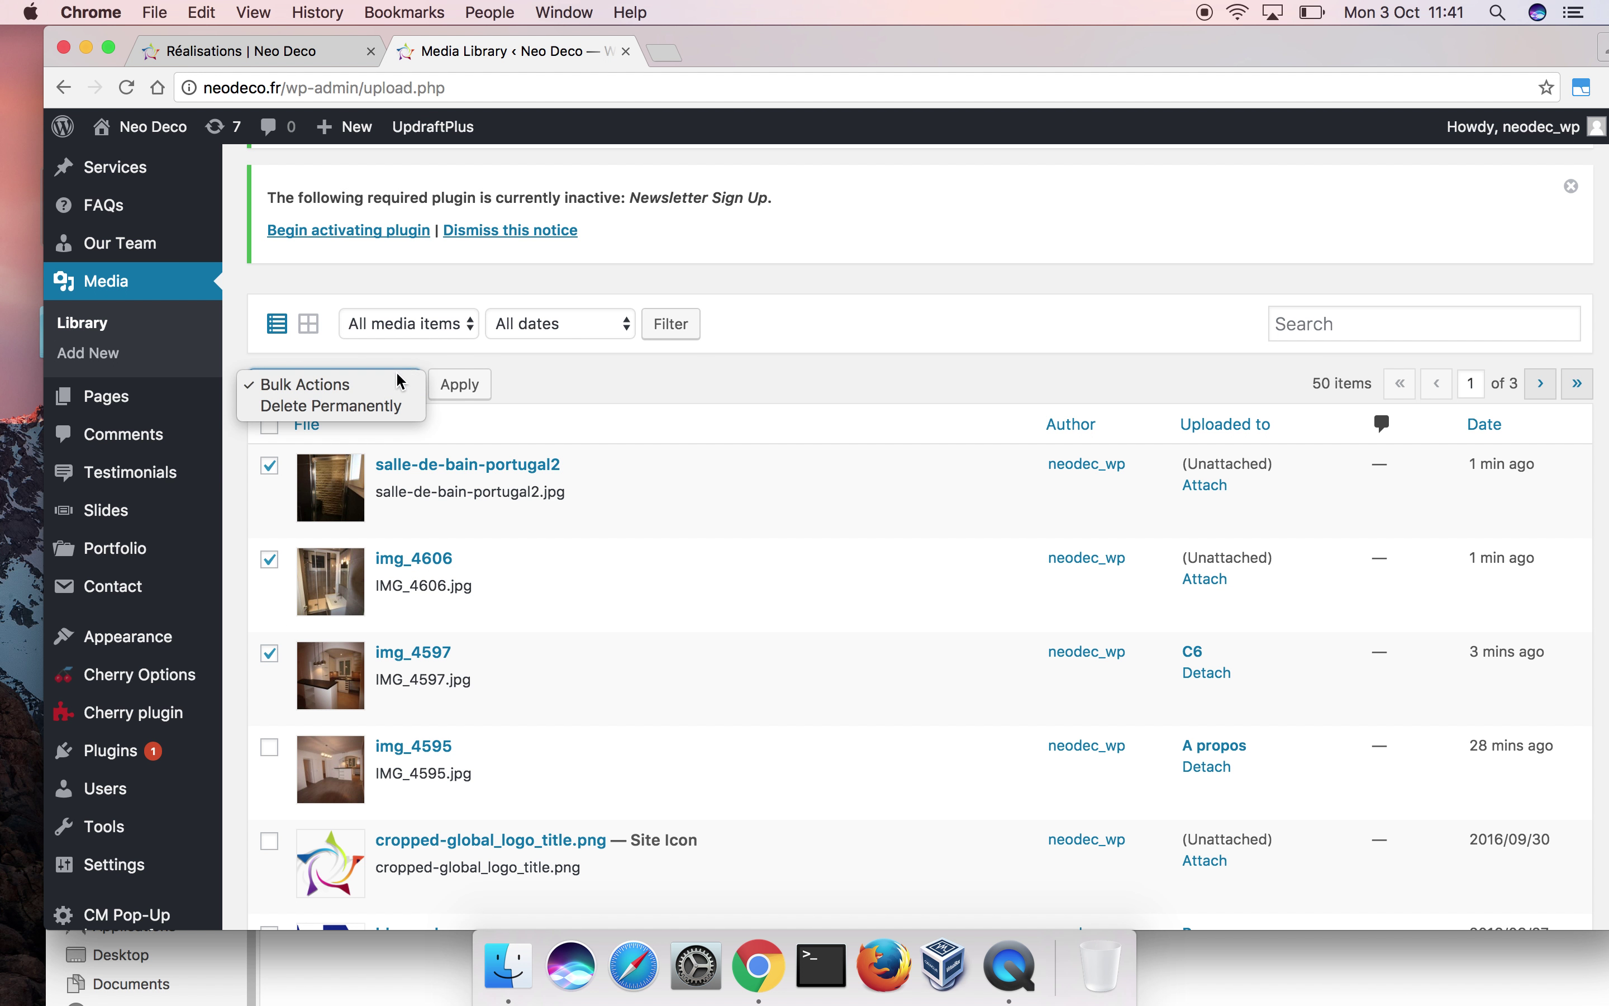
pyautogui.click(389, 407)
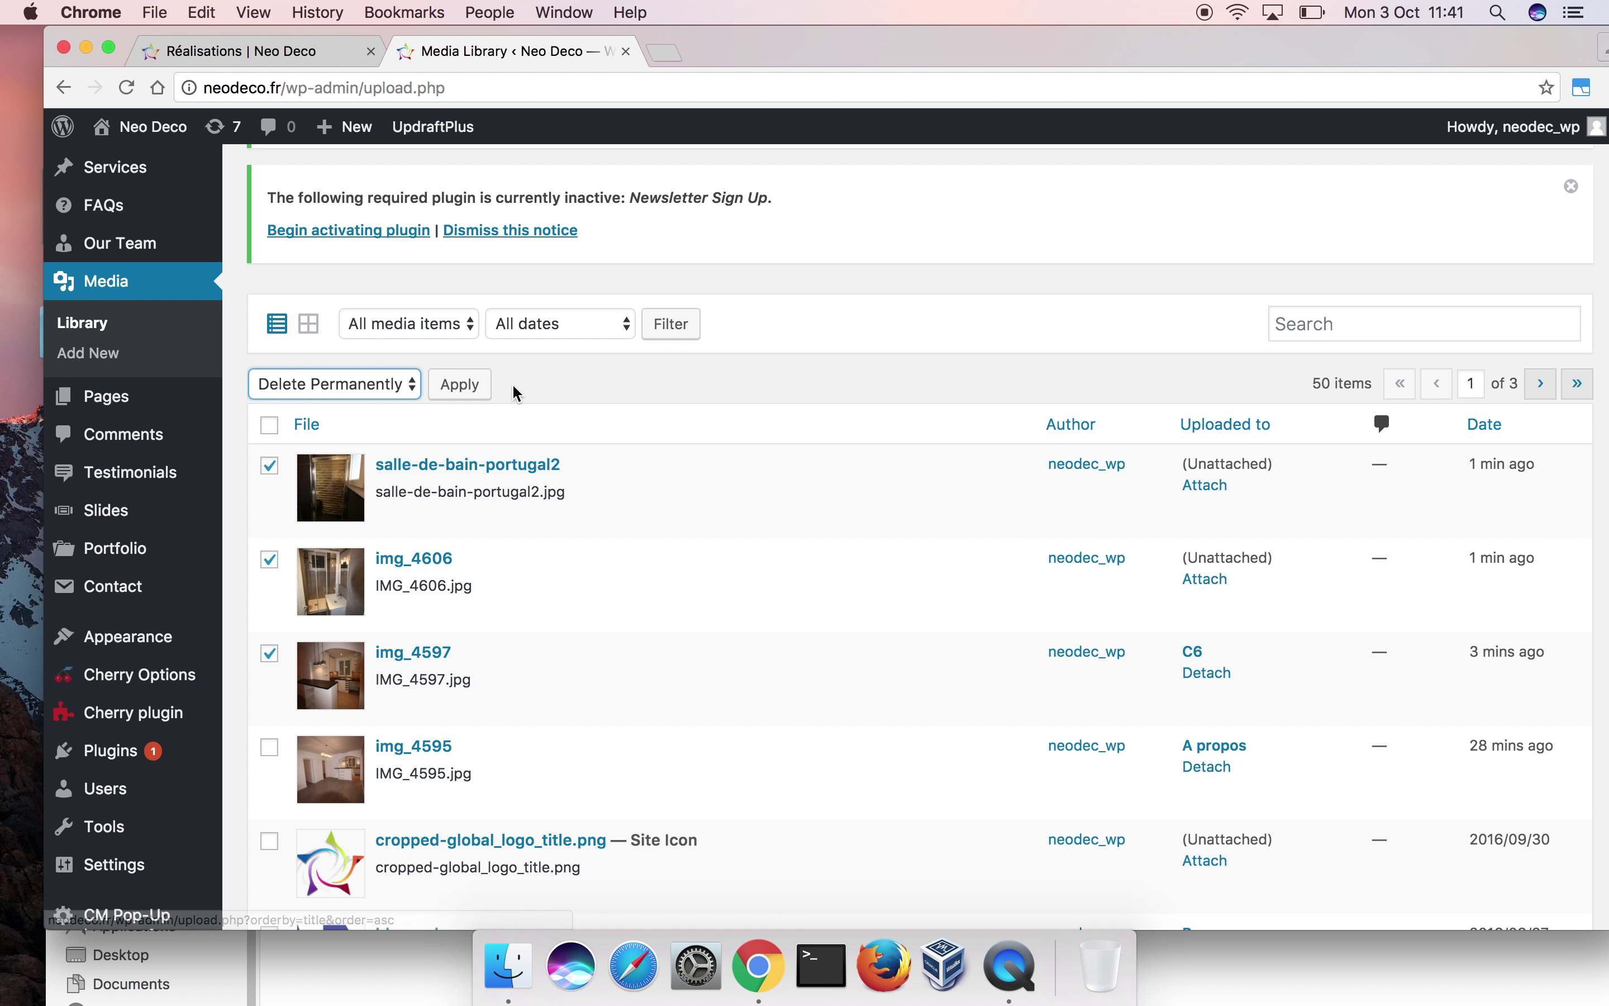
pyautogui.click(467, 383)
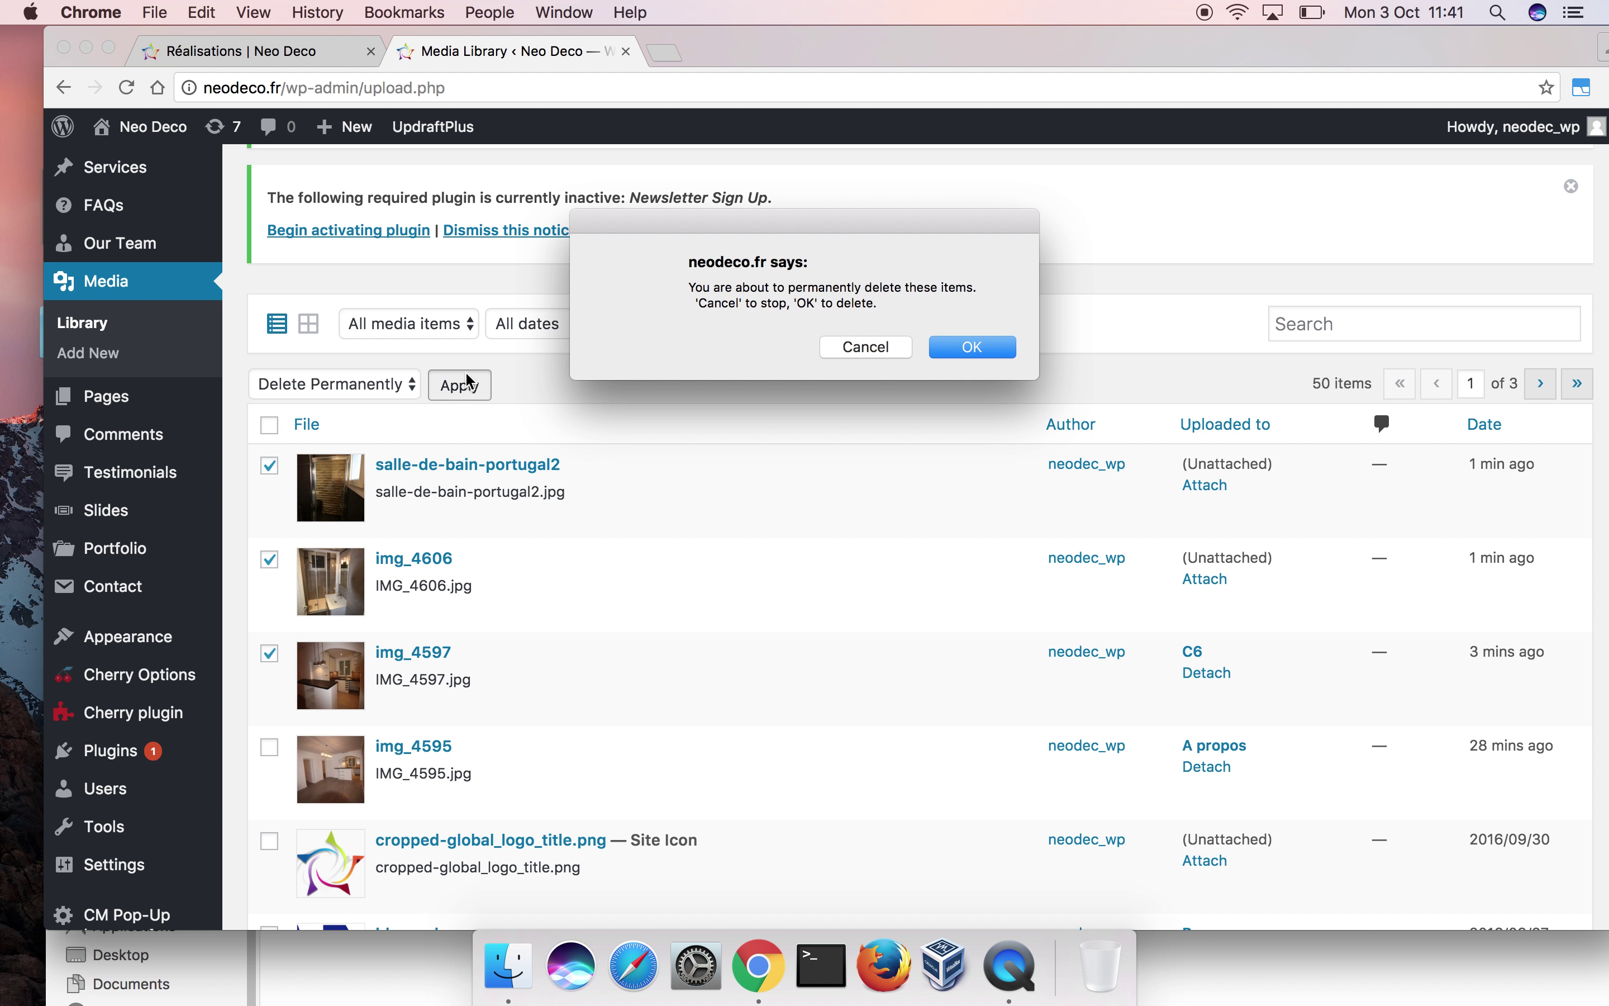
pyautogui.click(983, 346)
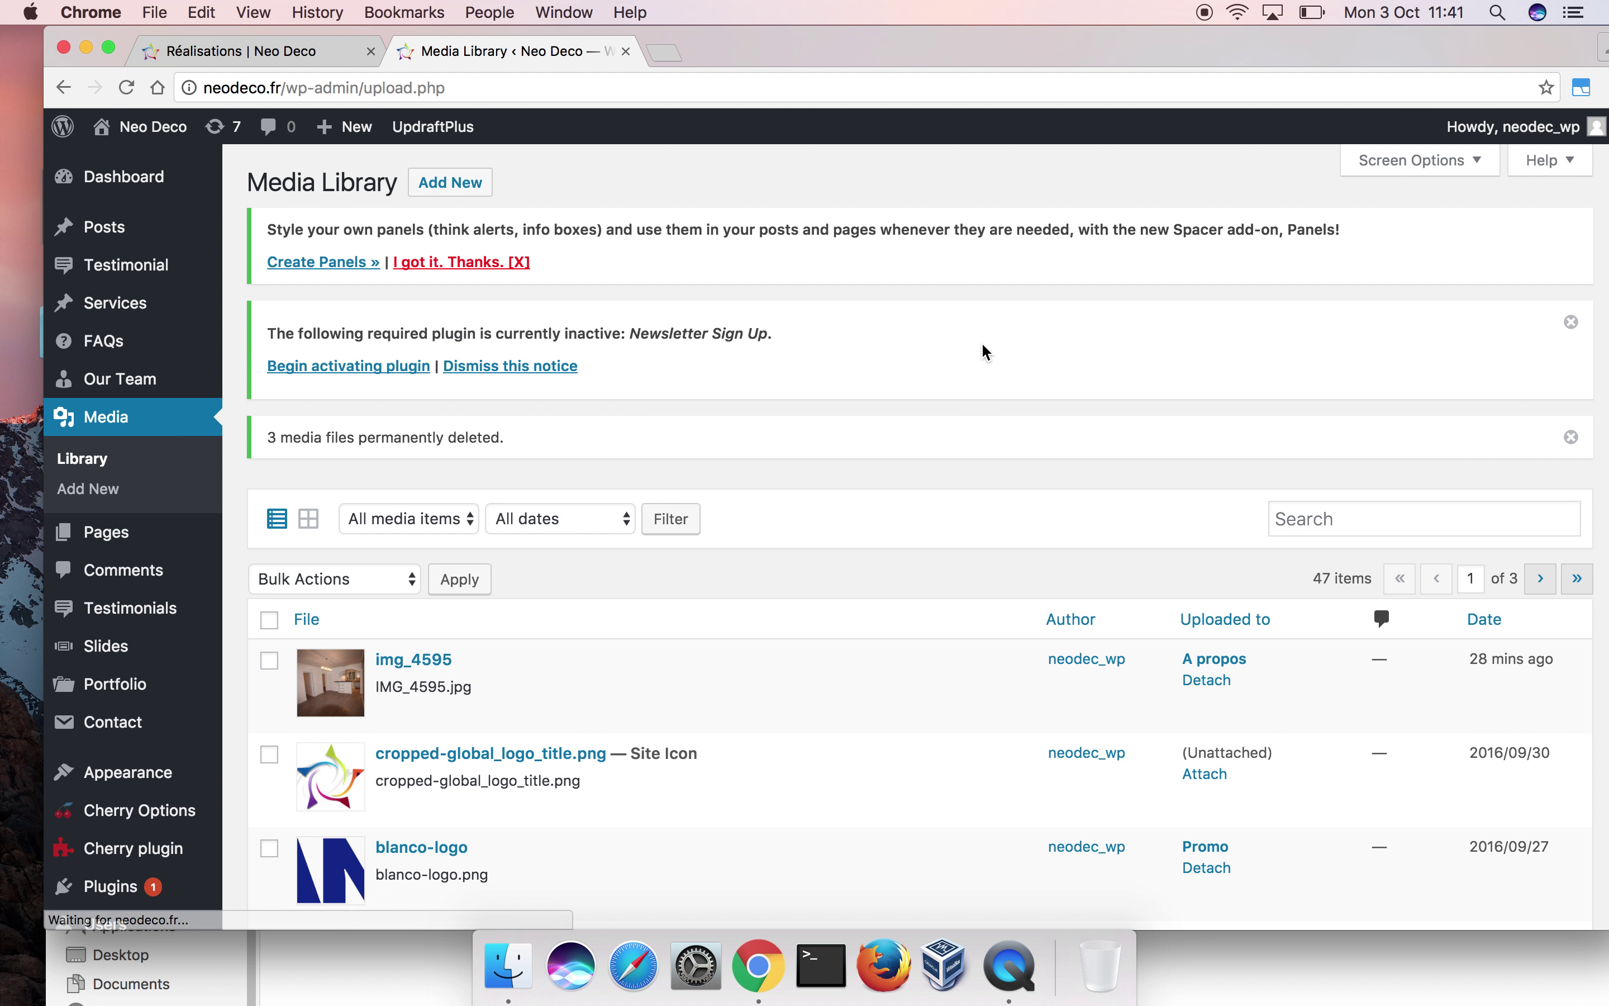
# - Return the browser to full screen, look through the remaining media files and view the public Réalisations gallery
pyautogui.click(112, 56)
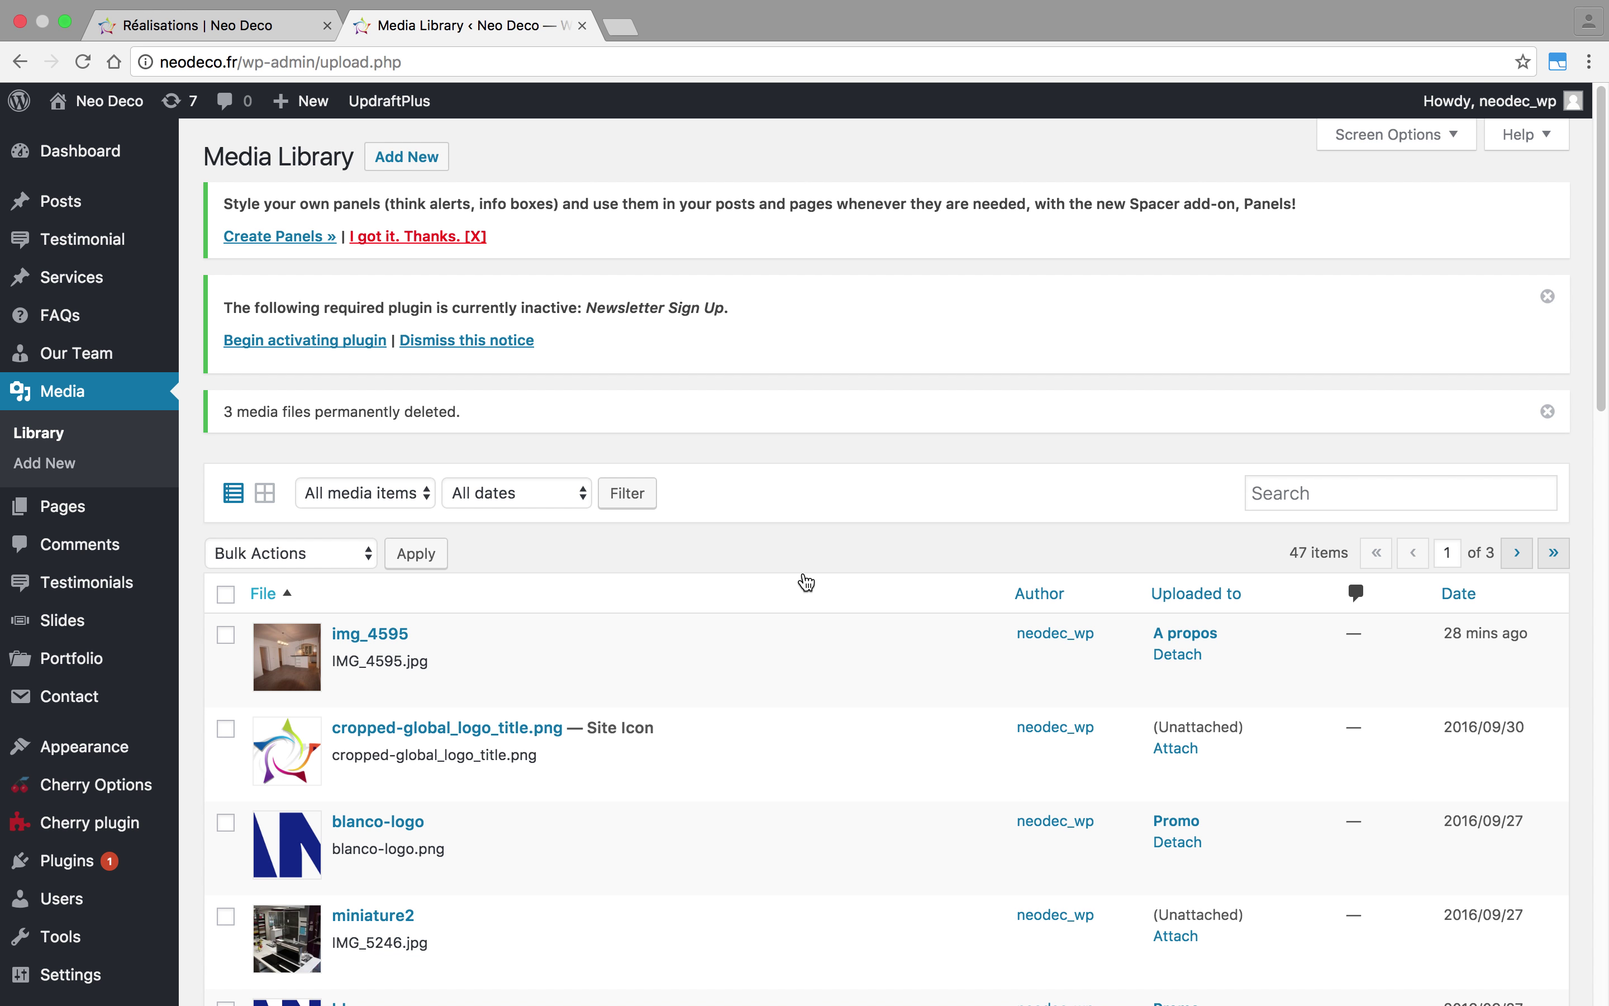
pyautogui.scroll(-3, 805, 579)
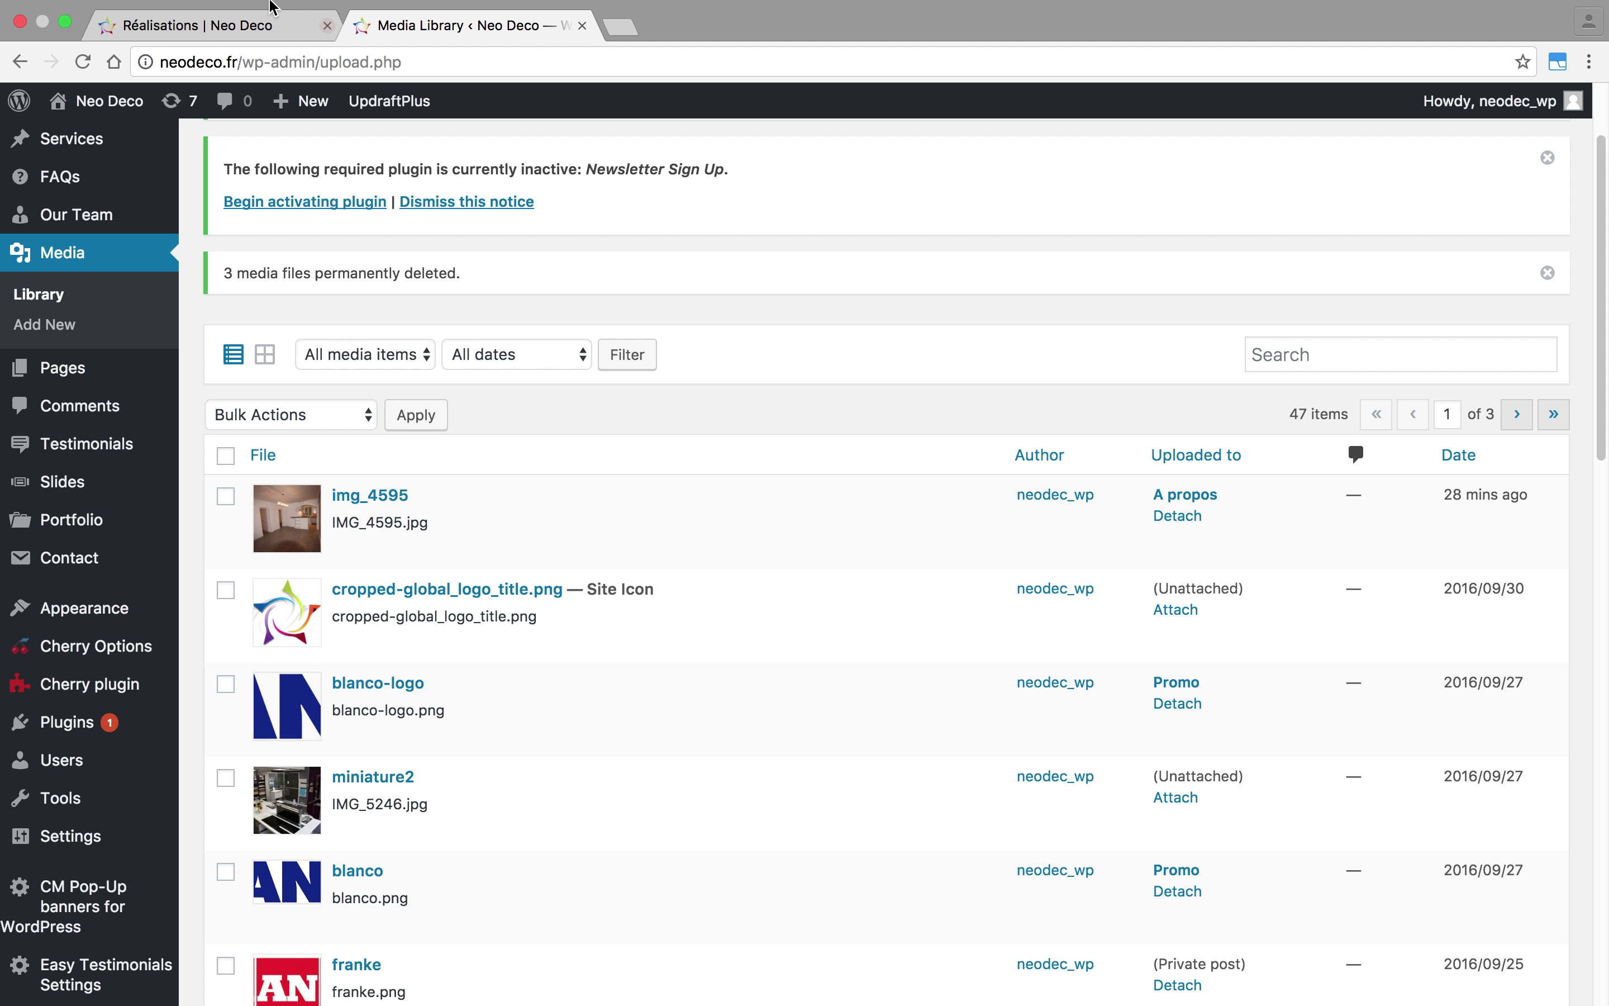
pyautogui.click(266, 24)
pyautogui.scroll(-8, 984, 310)
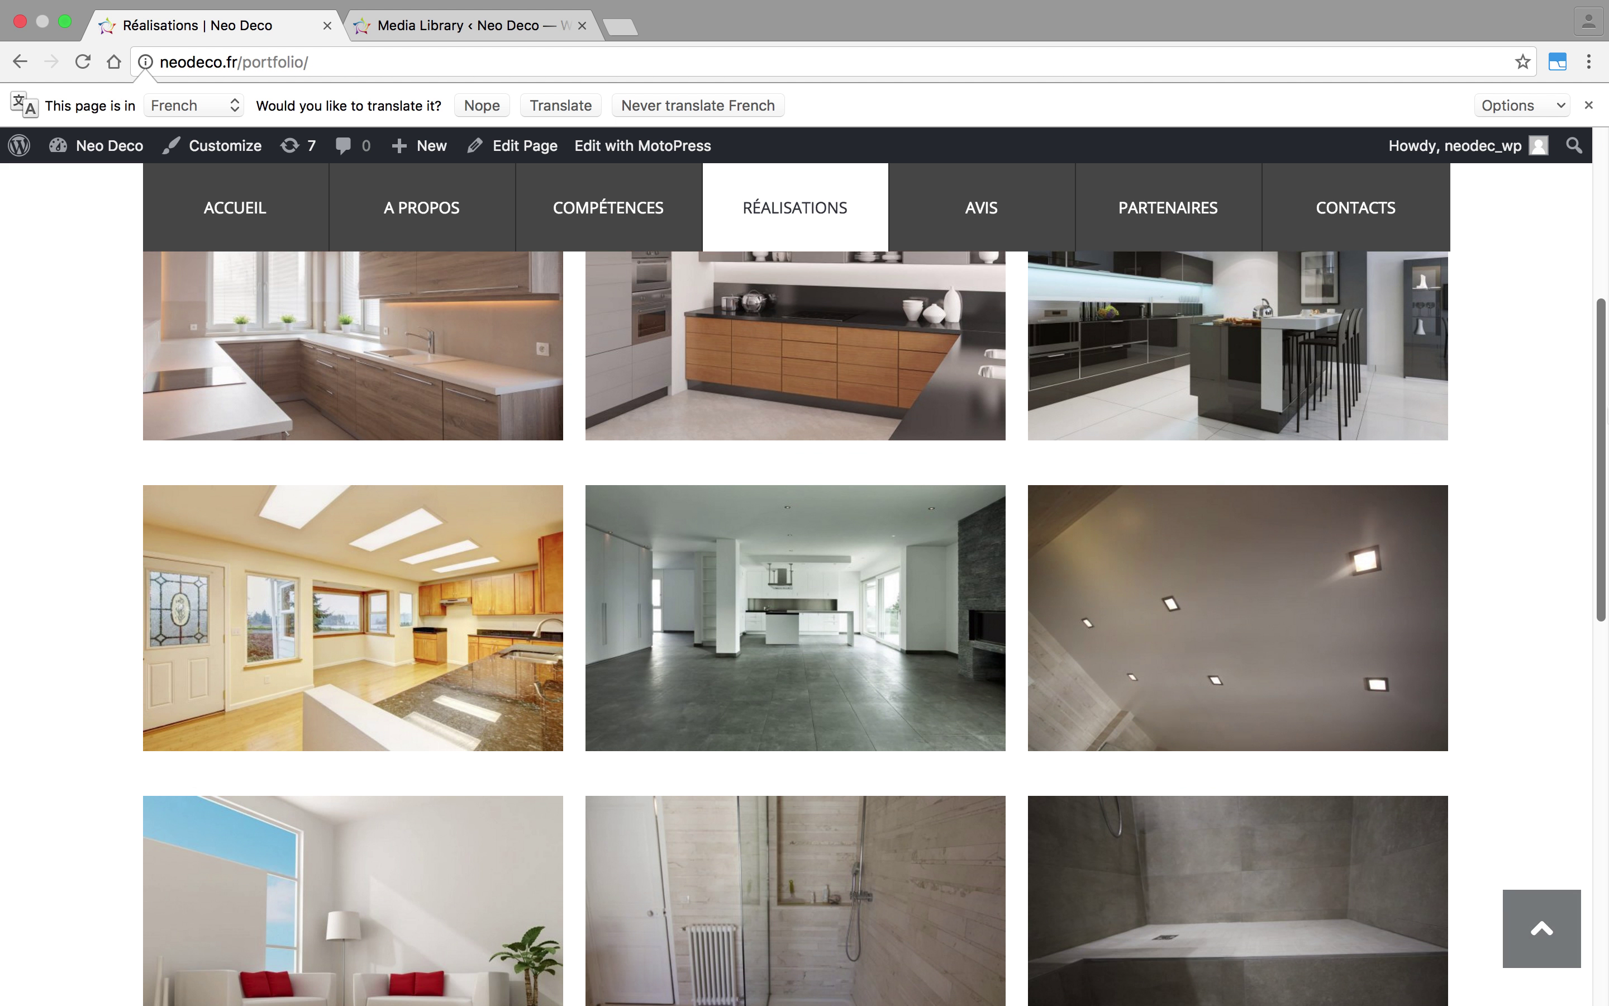